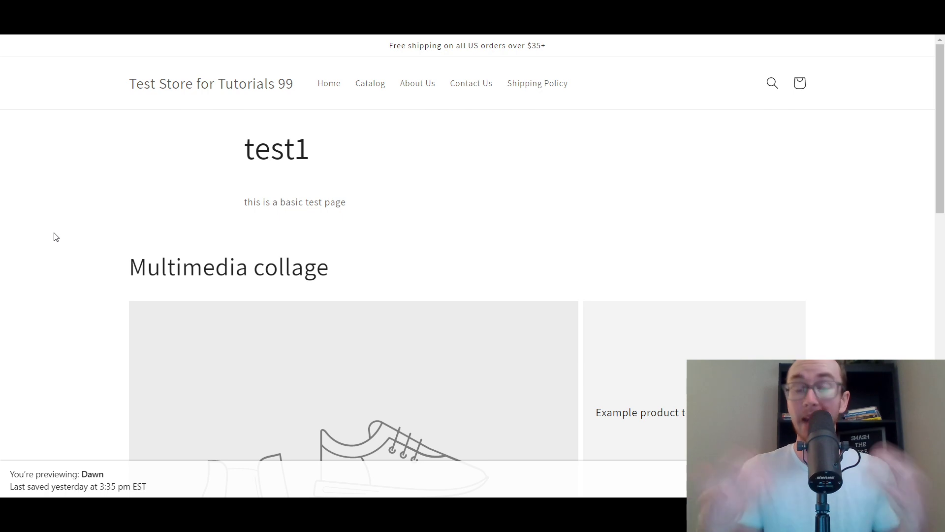
Look through the test1 page of the store preview down to its lower sections and back to the heading
{"action": "scroll", "coordinate": [193, 237], "scroll_direction": "down", "scroll_amount": 2}
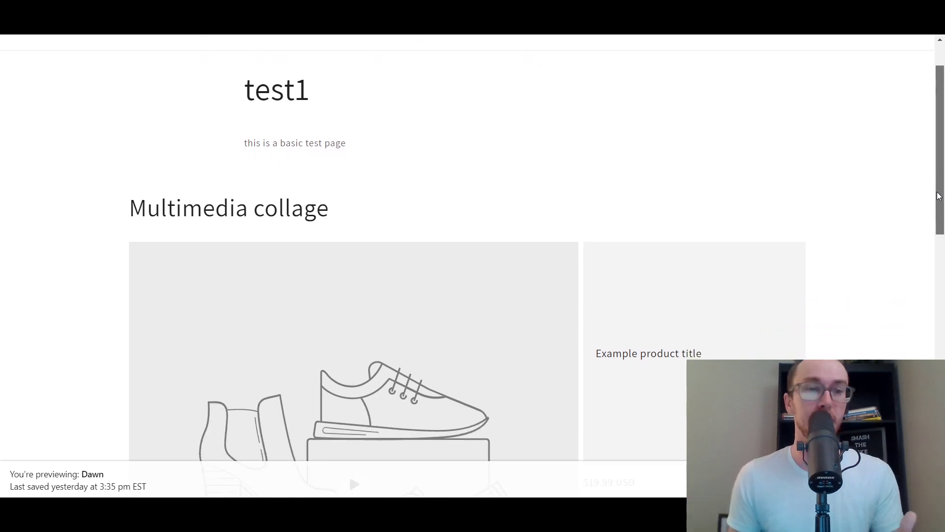
{"action": "scroll", "coordinate": [532, 323], "scroll_direction": "down", "scroll_amount": 6}
{"action": "scroll", "coordinate": [363, 247], "scroll_direction": "up", "scroll_amount": 8}
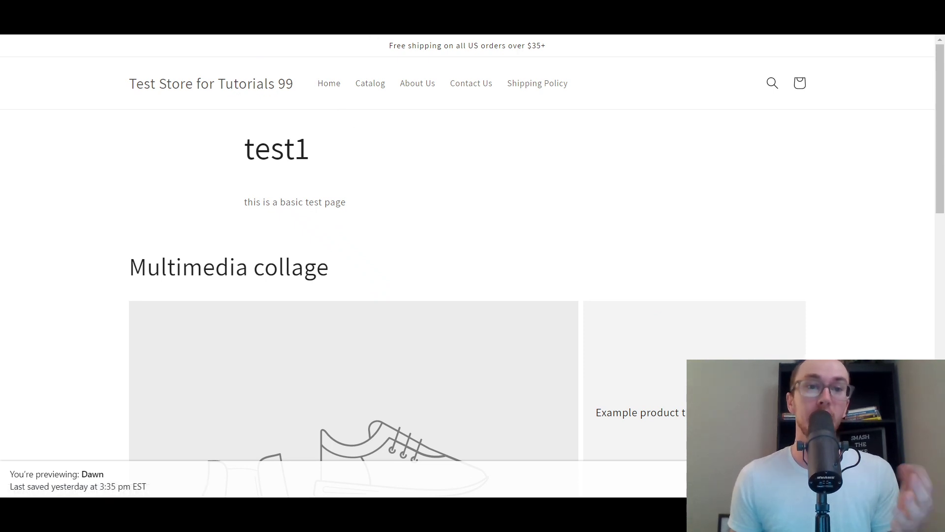
Go back to the test store's home page and view its sections below the image banner
{"action": "key", "text": "alt+Left"}
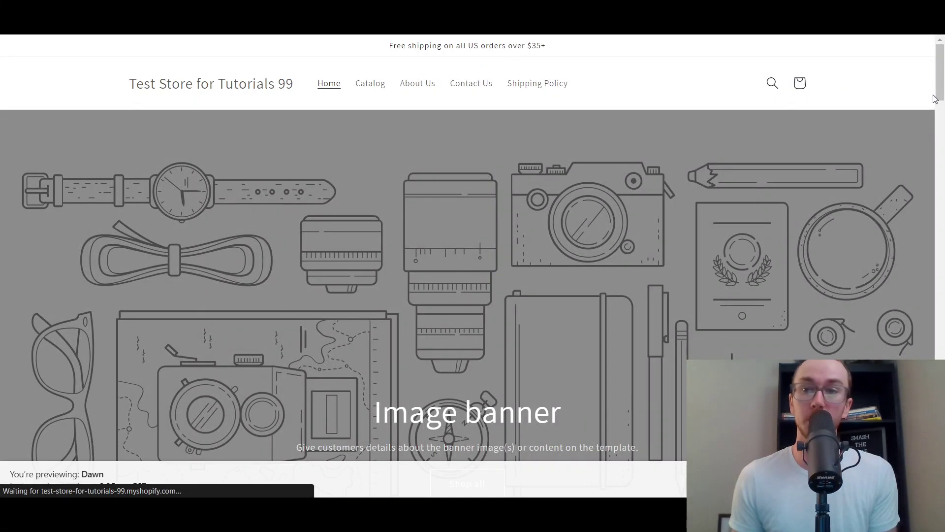
{"action": "scroll", "coordinate": [938, 94], "scroll_direction": "down", "scroll_amount": 1}
{"action": "scroll", "coordinate": [939, 89], "scroll_direction": "up", "scroll_amount": 1}
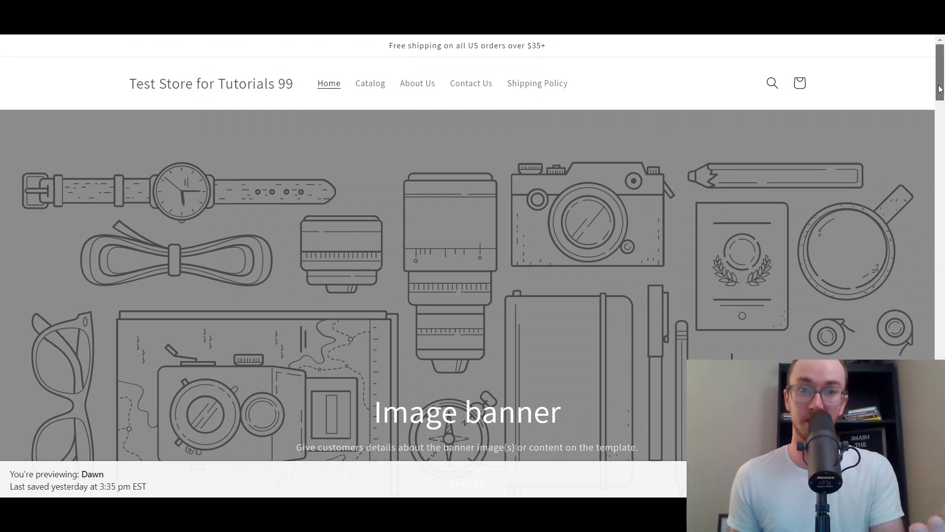
{"action": "left_click_drag", "start_coordinate": [939, 89], "coordinate": [933, 468]}
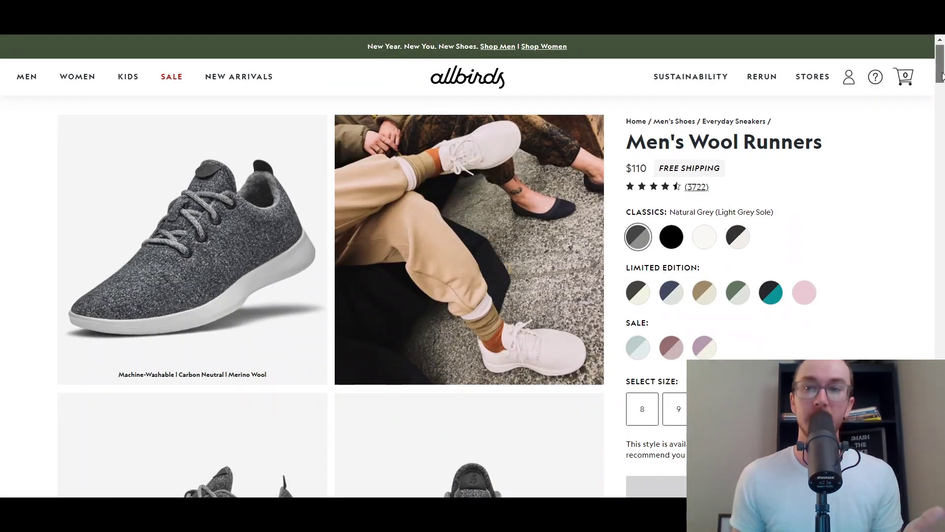
Switch to the Allbirds site and examine the layout of the Men's Wool Runners product page
{"action": "left_click_drag", "start_coordinate": [941, 76], "coordinate": [942, 183]}
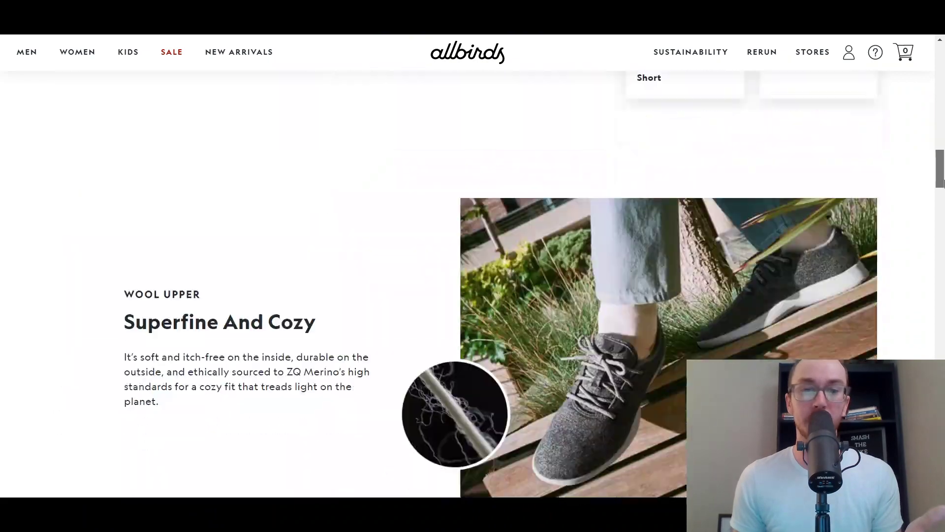
{"action": "scroll", "coordinate": [631, 308], "scroll_direction": "down", "scroll_amount": 5}
{"action": "scroll", "coordinate": [564, 272], "scroll_direction": "down", "scroll_amount": 8}
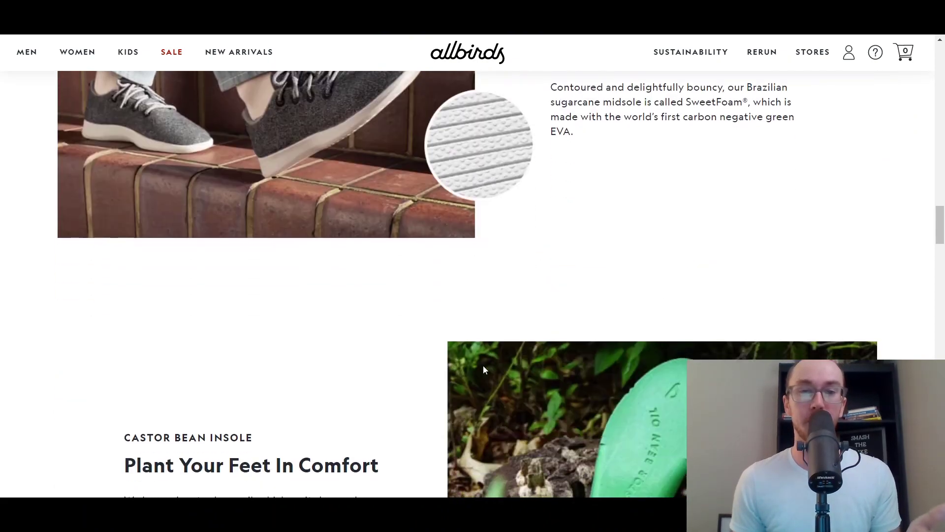
{"action": "scroll", "coordinate": [483, 370], "scroll_direction": "down", "scroll_amount": 2}
{"action": "scroll", "coordinate": [569, 291], "scroll_direction": "up", "scroll_amount": 20}
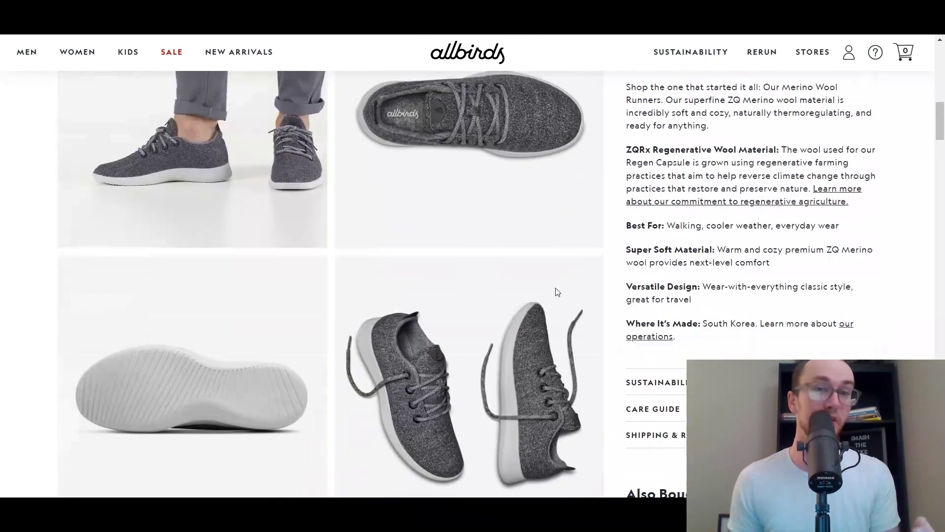
{"action": "scroll", "coordinate": [557, 291], "scroll_direction": "up", "scroll_amount": 10}
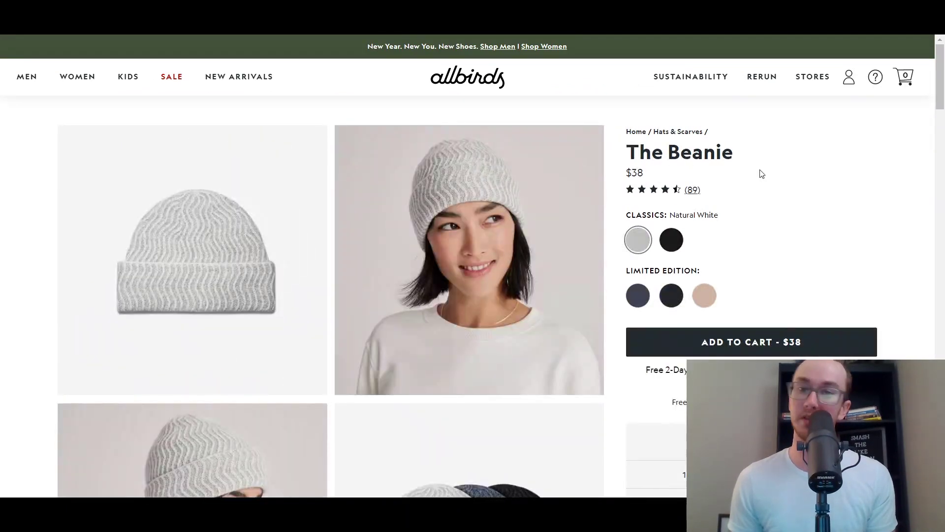
Examine the layout of The Beanie product page on the Allbirds site for comparison
{"action": "scroll", "coordinate": [761, 174], "scroll_direction": "down", "scroll_amount": 15}
{"action": "scroll", "coordinate": [564, 158], "scroll_direction": "up", "scroll_amount": 13}
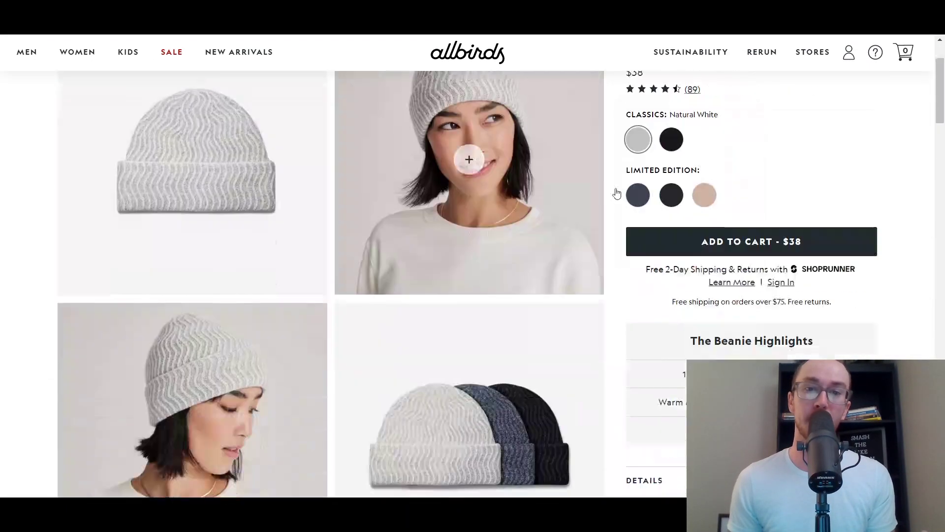
{"action": "scroll", "coordinate": [617, 192], "scroll_direction": "up", "scroll_amount": 2}
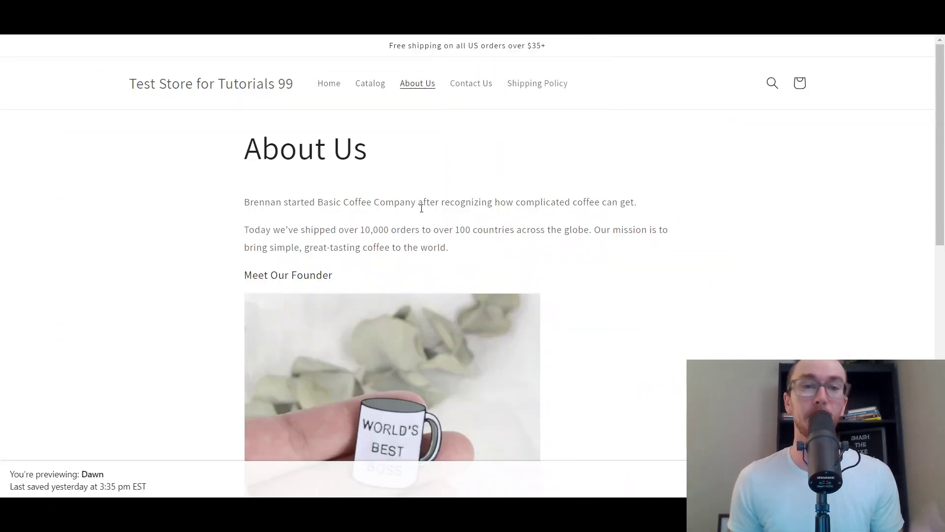
View the test store's About Us page from its heading to the footer and return to the store's home page
{"action": "scroll", "coordinate": [911, 133], "scroll_direction": "down", "scroll_amount": 6}
{"action": "scroll", "coordinate": [920, 249], "scroll_direction": "up", "scroll_amount": 6}
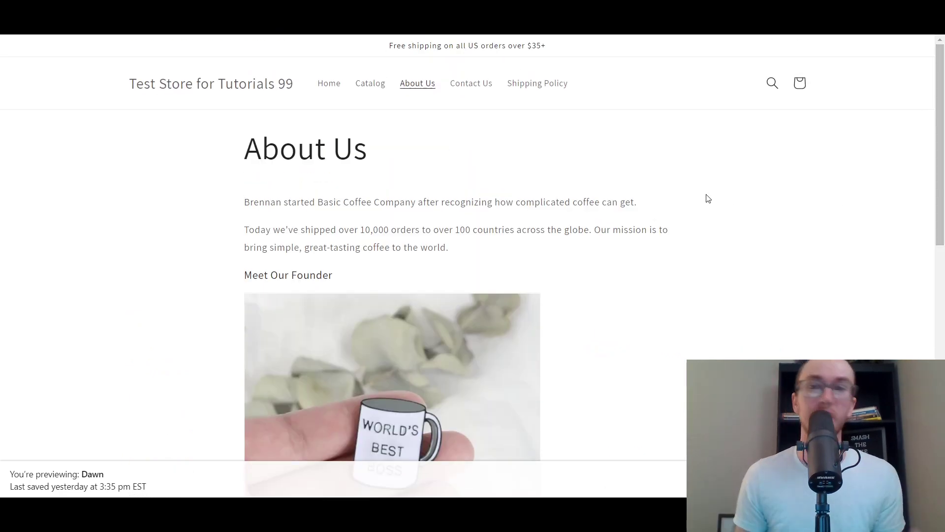
{"action": "left_click", "coordinate": [328, 83]}
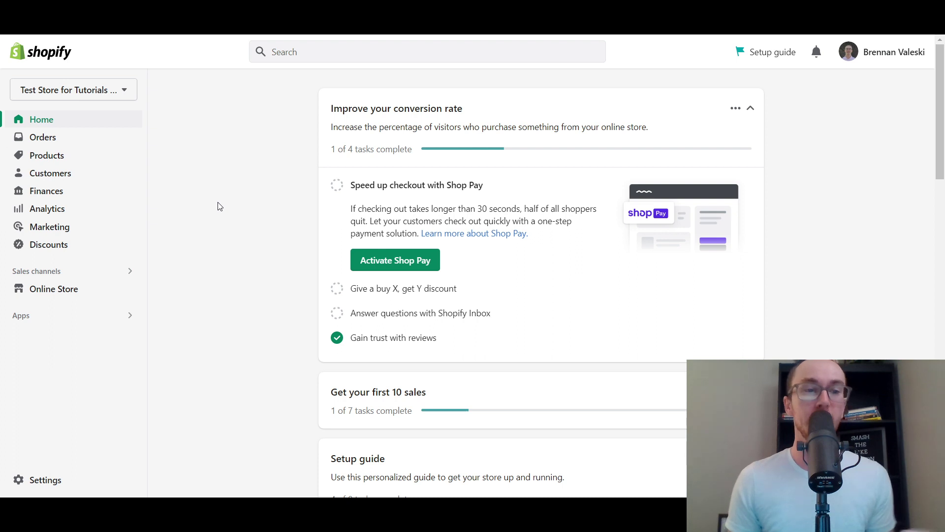
Open the Online Store section of the Shopify admin
{"action": "left_click", "coordinate": [69, 290]}
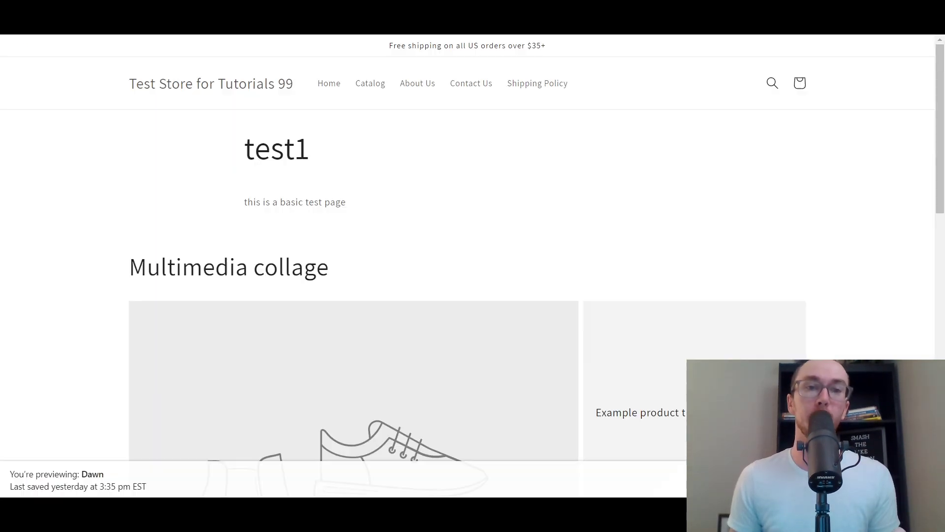
Examine the test1 page's title, body text and multimedia collage in the store preview
{"action": "left_click_drag", "start_coordinate": [247, 153], "coordinate": [353, 166]}
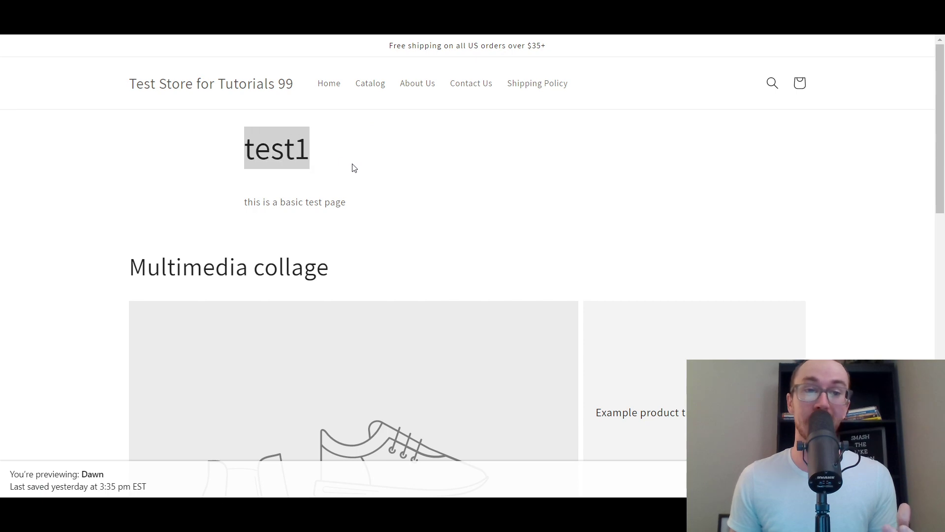
{"action": "left_click", "coordinate": [353, 167]}
{"action": "left_click_drag", "start_coordinate": [942, 151], "coordinate": [943, 98]}
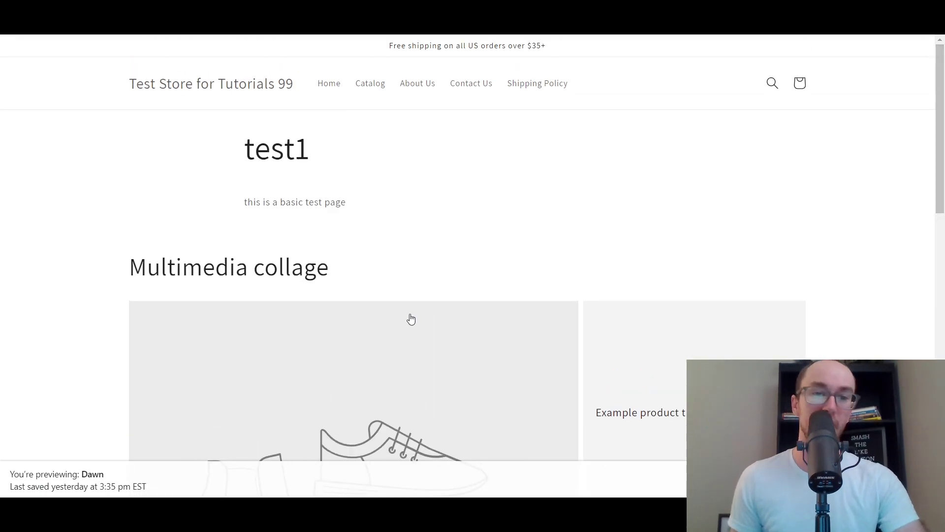
{"action": "left_click_drag", "start_coordinate": [942, 138], "coordinate": [943, 194]}
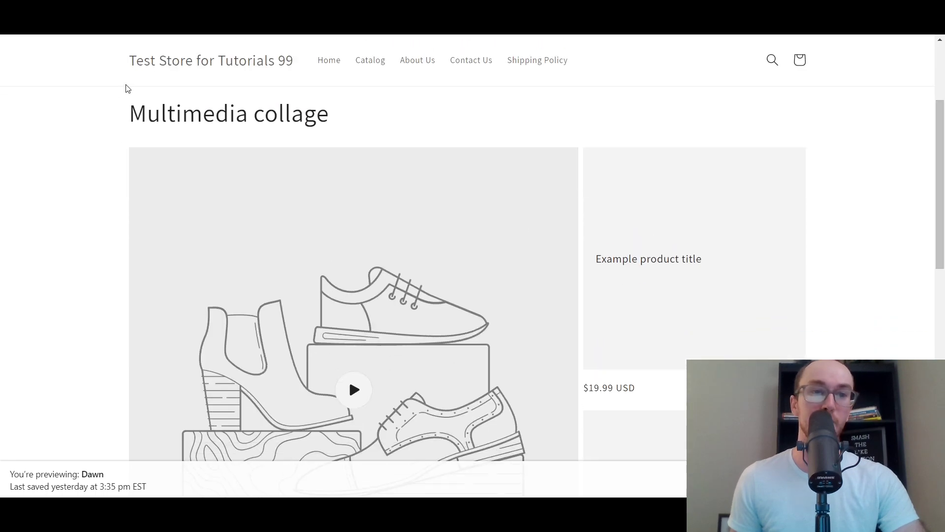
{"action": "scroll", "coordinate": [920, 341], "scroll_direction": "down", "scroll_amount": 7}
{"action": "scroll", "coordinate": [920, 341], "scroll_direction": "up", "scroll_amount": 9}
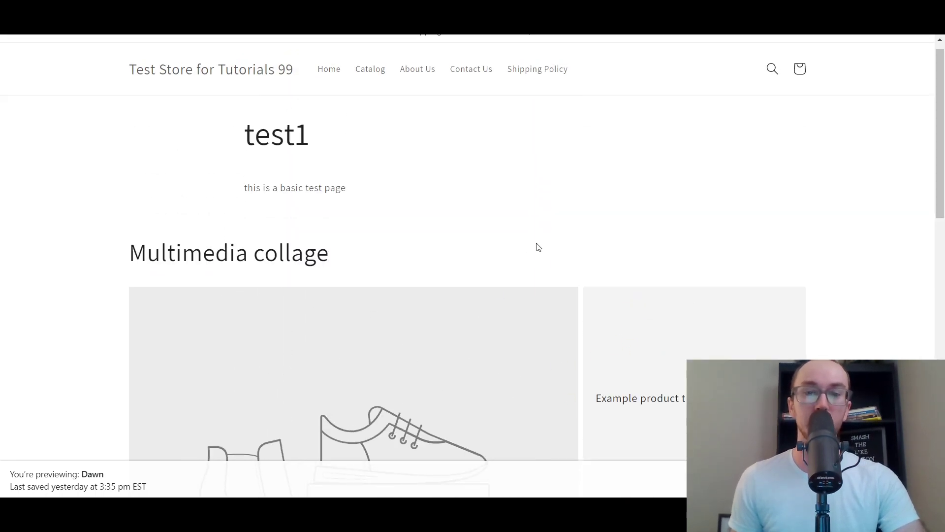
{"action": "scroll", "coordinate": [378, 232], "scroll_direction": "up", "scroll_amount": 1}
Open the store's About Us page and compare its content down to the footer with the test1 page
{"action": "left_click", "coordinate": [418, 83]}
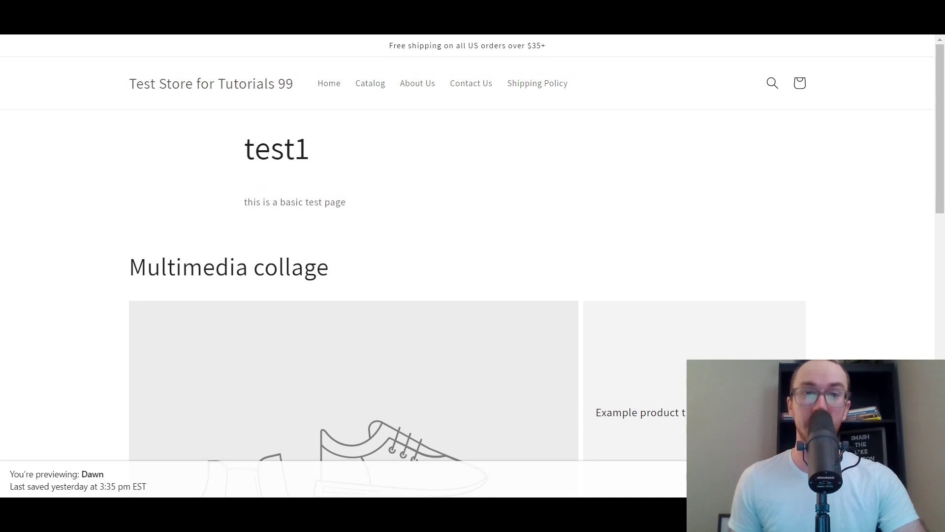
{"action": "left_click_drag", "start_coordinate": [943, 119], "coordinate": [929, 99]}
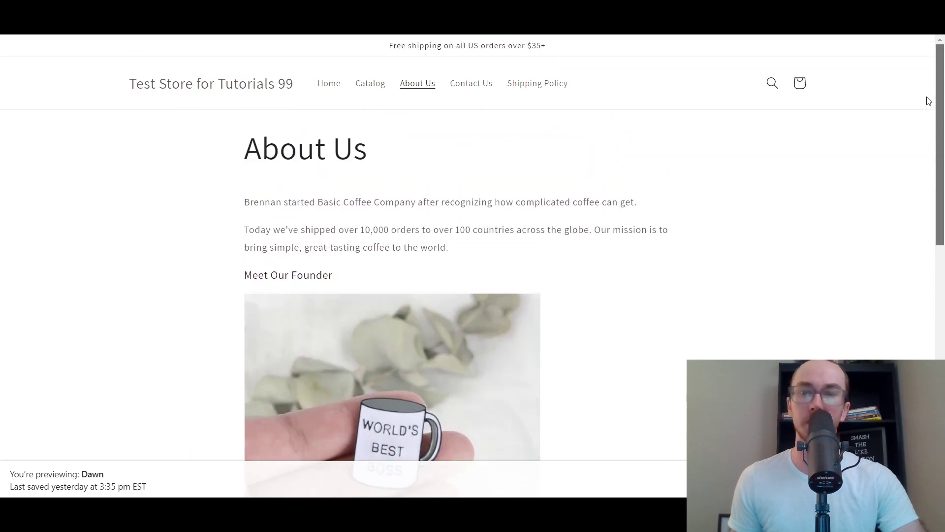
{"action": "scroll", "coordinate": [429, 264], "scroll_direction": "down", "scroll_amount": 8}
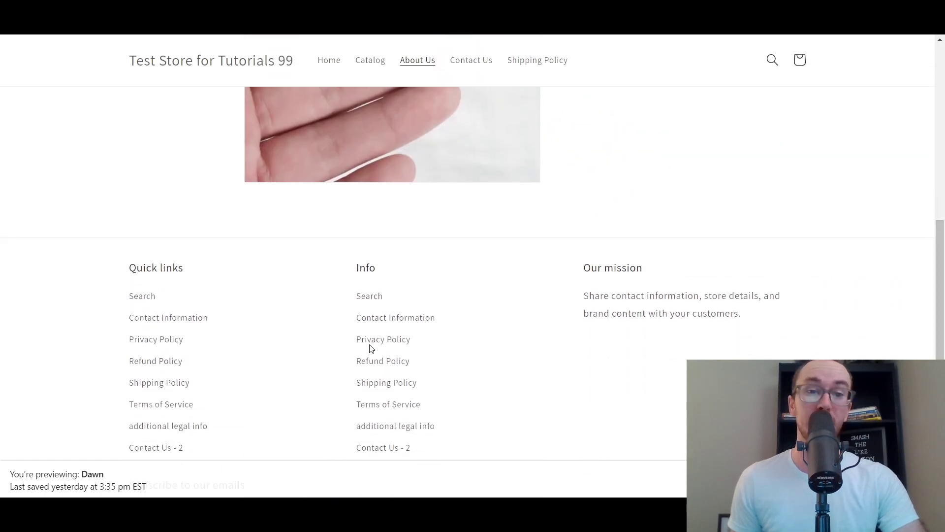
{"action": "scroll", "coordinate": [657, 293], "scroll_direction": "up", "scroll_amount": 8}
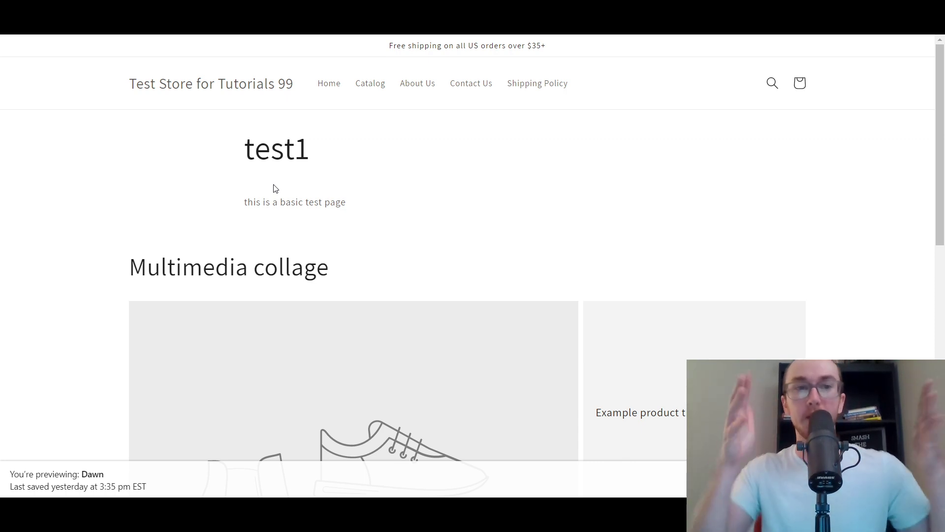
Close the store preview and review the current theme, the theme library and the popular free themes in the Shopify admin
{"action": "key", "text": "ctrl+w"}
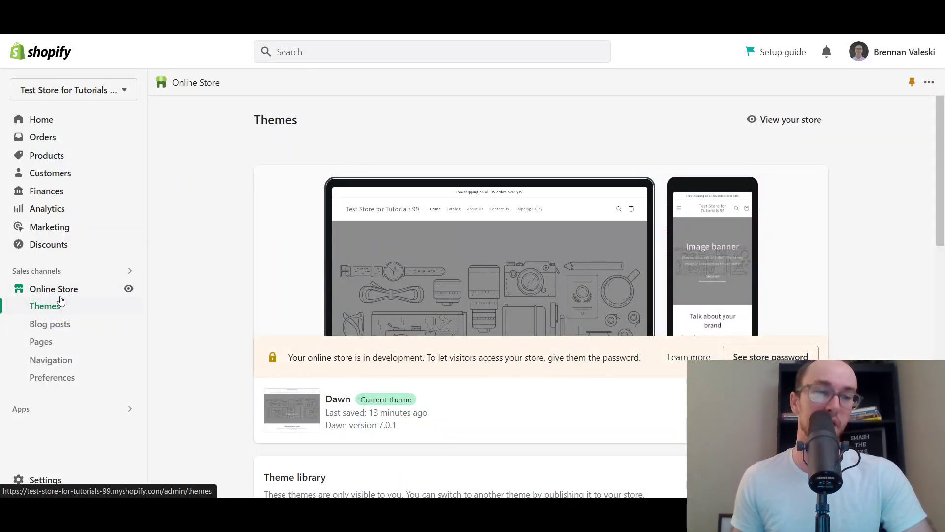
{"action": "left_click_drag", "start_coordinate": [943, 155], "coordinate": [805, 243]}
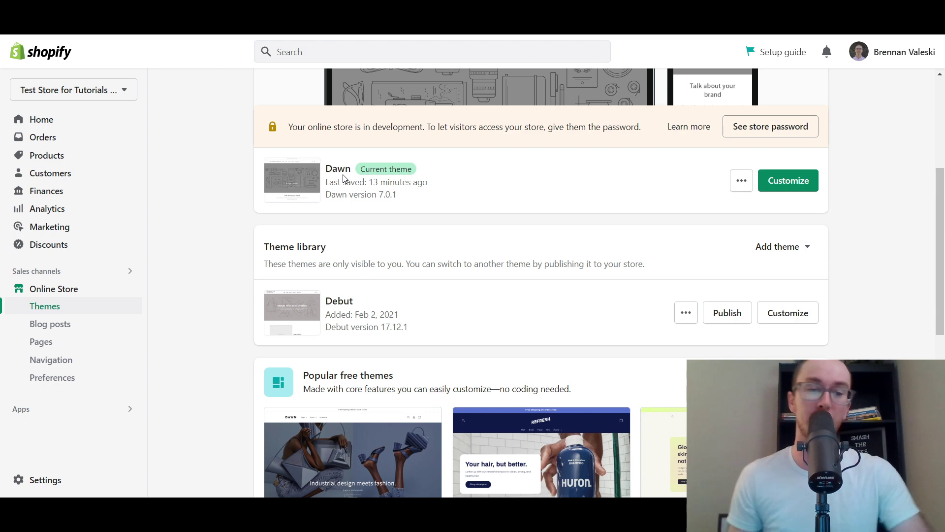
{"action": "scroll", "coordinate": [940, 251], "scroll_direction": "down", "scroll_amount": 5}
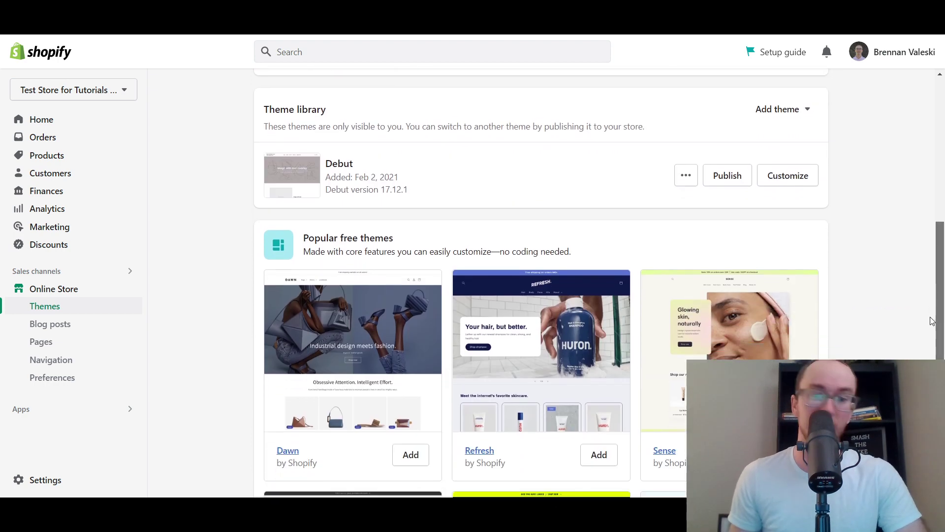
{"action": "scroll", "coordinate": [565, 457], "scroll_direction": "down", "scroll_amount": 2}
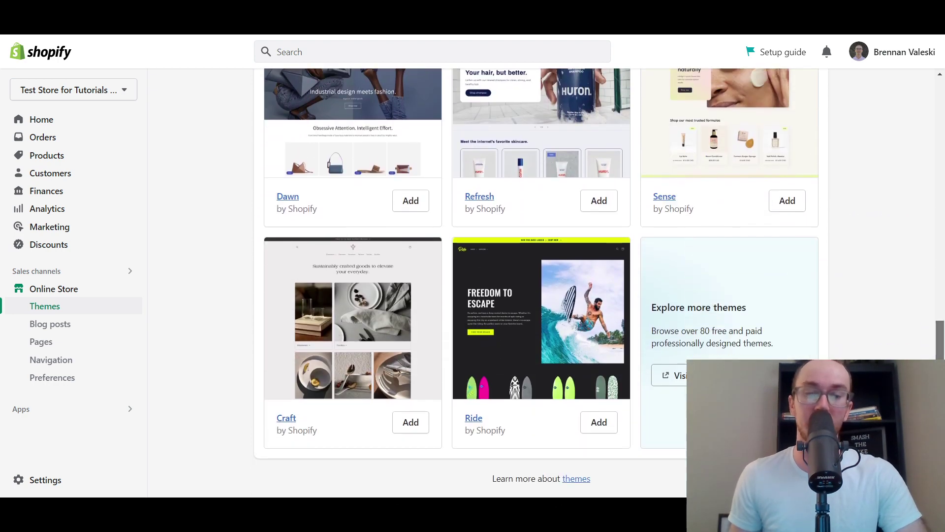
{"action": "scroll", "coordinate": [565, 456], "scroll_direction": "up", "scroll_amount": 2}
{"action": "scroll", "coordinate": [907, 337], "scroll_direction": "up", "scroll_amount": 5}
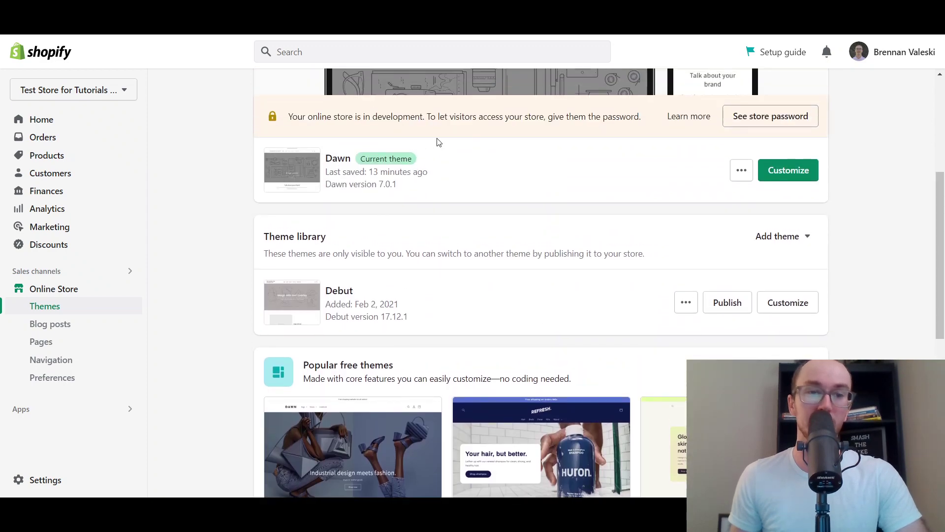
{"action": "scroll", "coordinate": [920, 332], "scroll_direction": "down", "scroll_amount": 5}
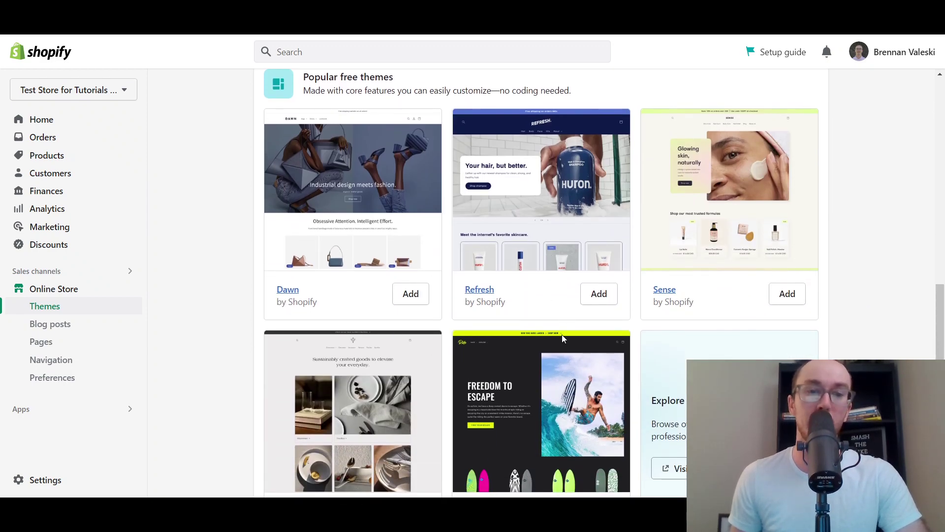
{"action": "scroll", "coordinate": [563, 338], "scroll_direction": "down", "scroll_amount": 2}
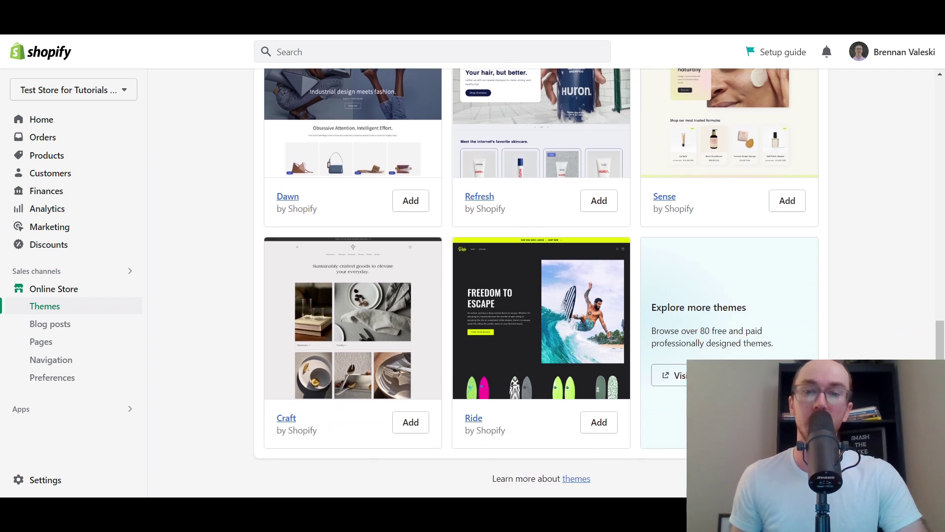
Open the current Dawn theme in the theme editor and look through its home page preview
{"action": "left_click_drag", "start_coordinate": [941, 391], "coordinate": [943, 240]}
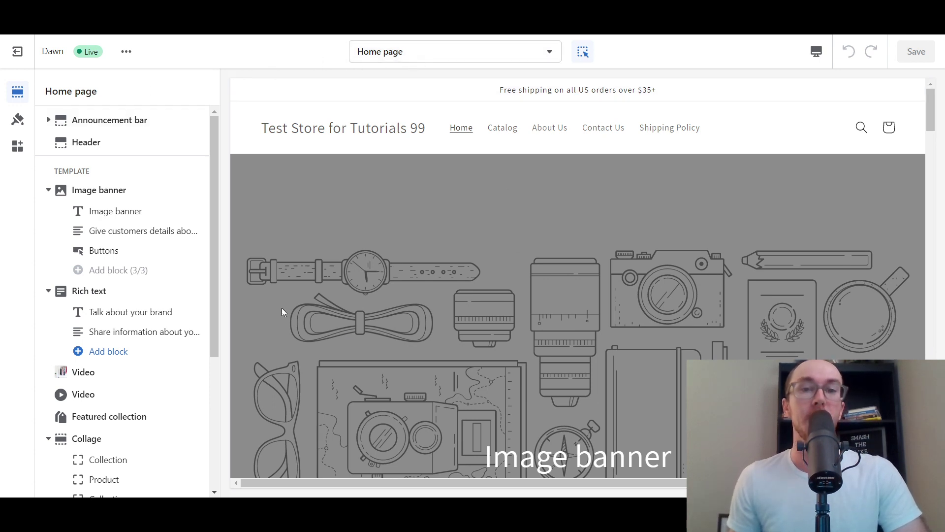
{"action": "scroll", "coordinate": [916, 207], "scroll_direction": "down", "scroll_amount": 10}
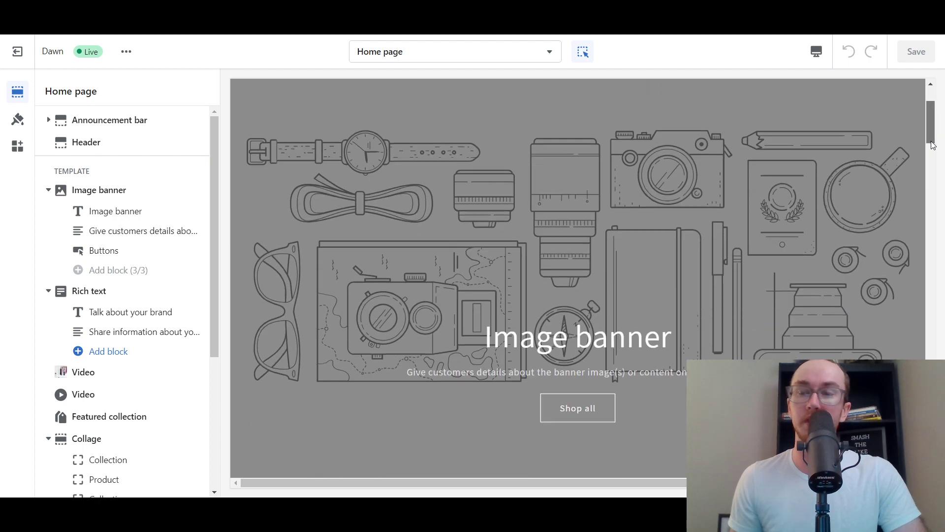
{"action": "scroll", "coordinate": [919, 213], "scroll_direction": "down", "scroll_amount": 15}
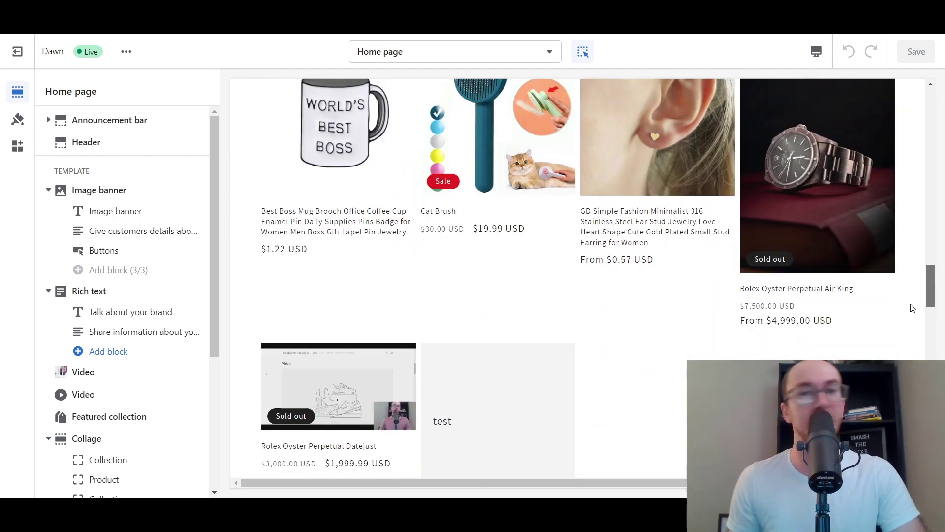
{"action": "scroll", "coordinate": [911, 354], "scroll_direction": "down", "scroll_amount": 10}
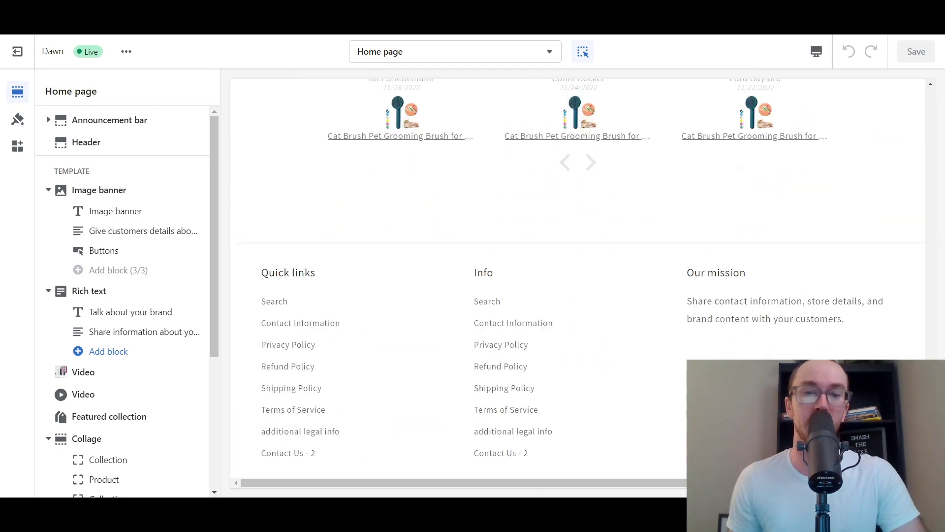
{"action": "scroll", "coordinate": [911, 353], "scroll_direction": "up", "scroll_amount": 10}
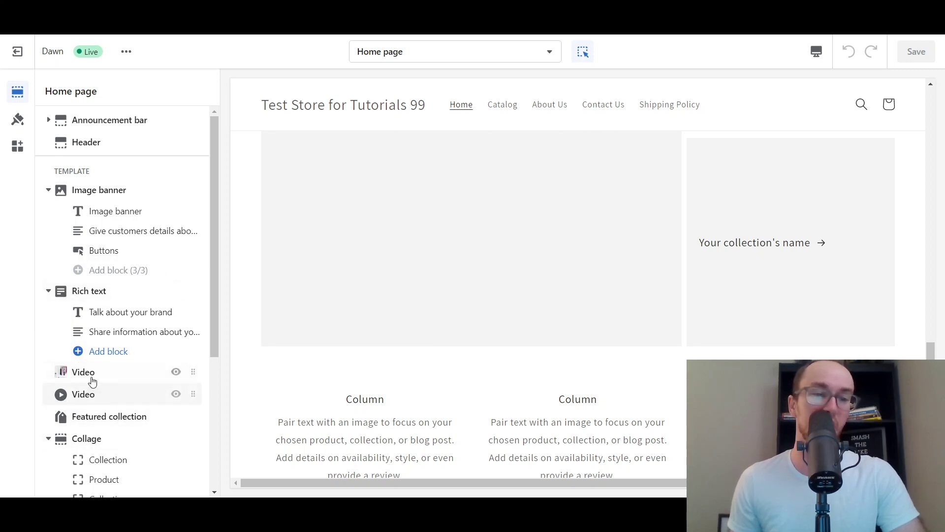
{"action": "scroll", "coordinate": [622, 335], "scroll_direction": "up", "scroll_amount": 10}
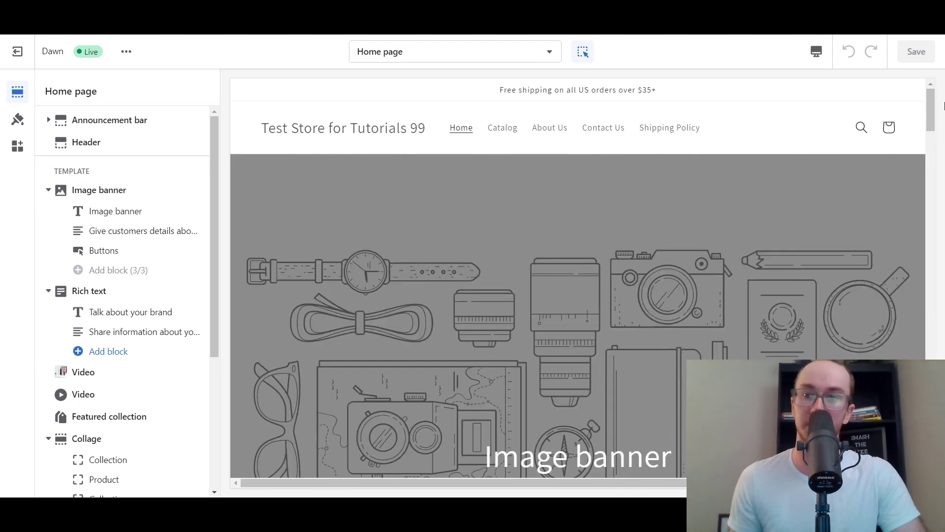
Look through the existing page, product and collection templates available in the theme editor
{"action": "mouse_move", "coordinate": [931, 109]}
{"action": "left_mouse_down"}
{"action": "mouse_move", "coordinate": [930, 197]}
{"action": "mouse_move", "coordinate": [931, 109]}
{"action": "left_mouse_up"}
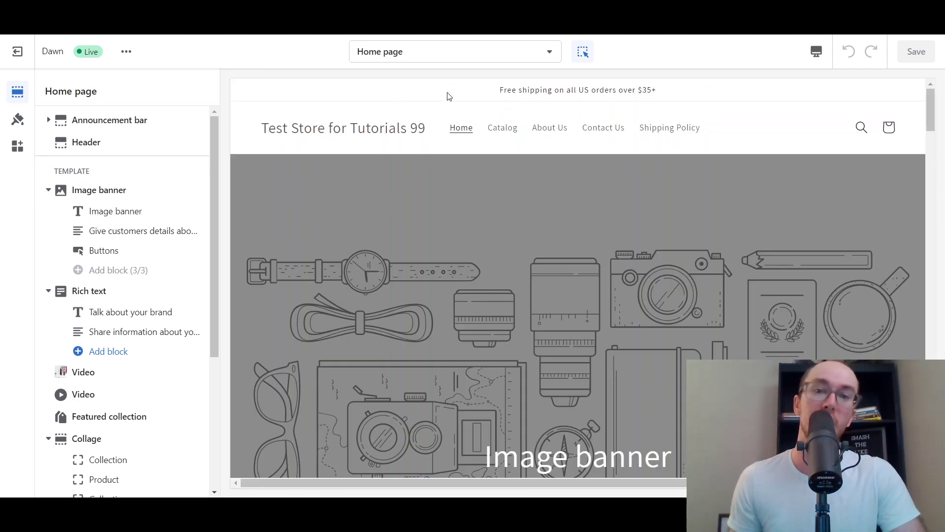
{"action": "left_click", "coordinate": [556, 50]}
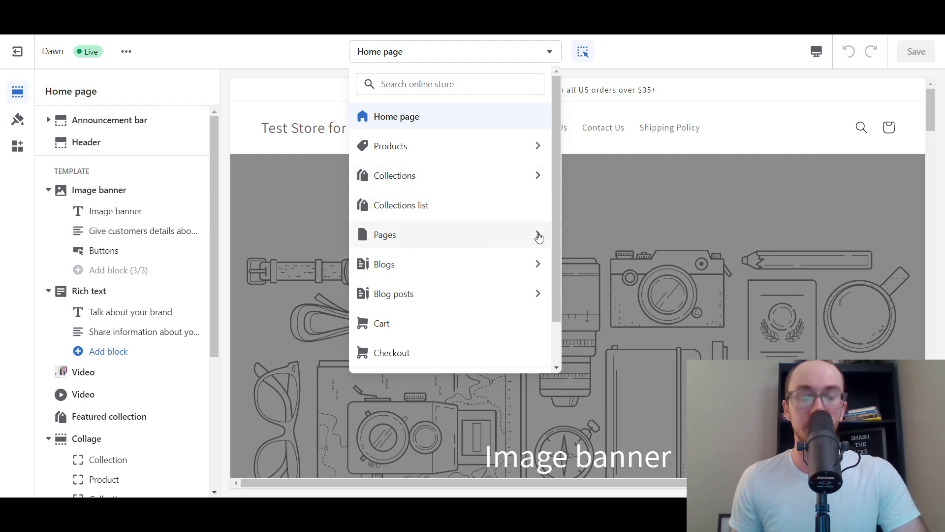
{"action": "left_click", "coordinate": [506, 240]}
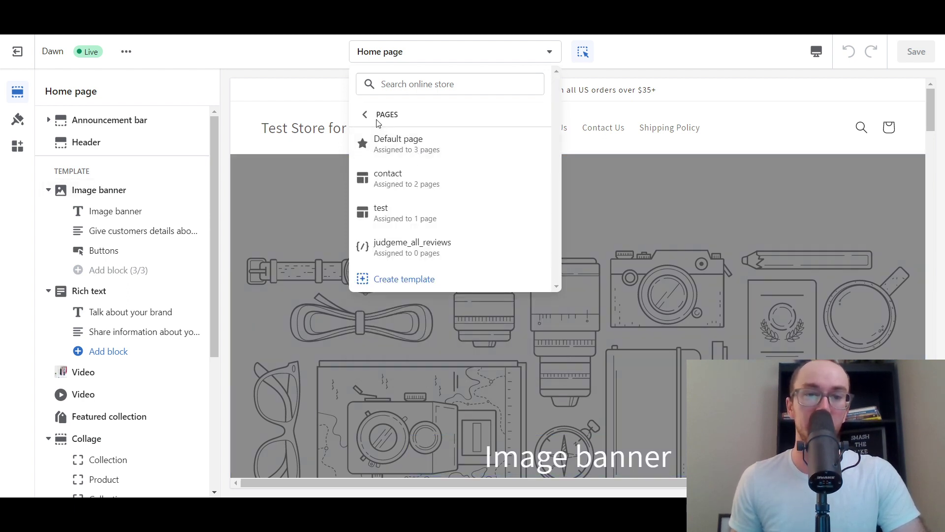
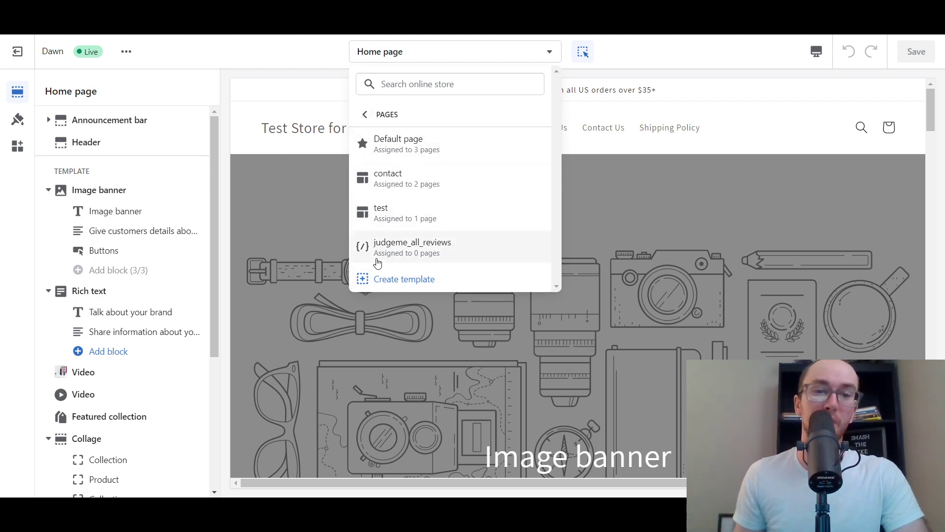
{"action": "left_click", "coordinate": [366, 114]}
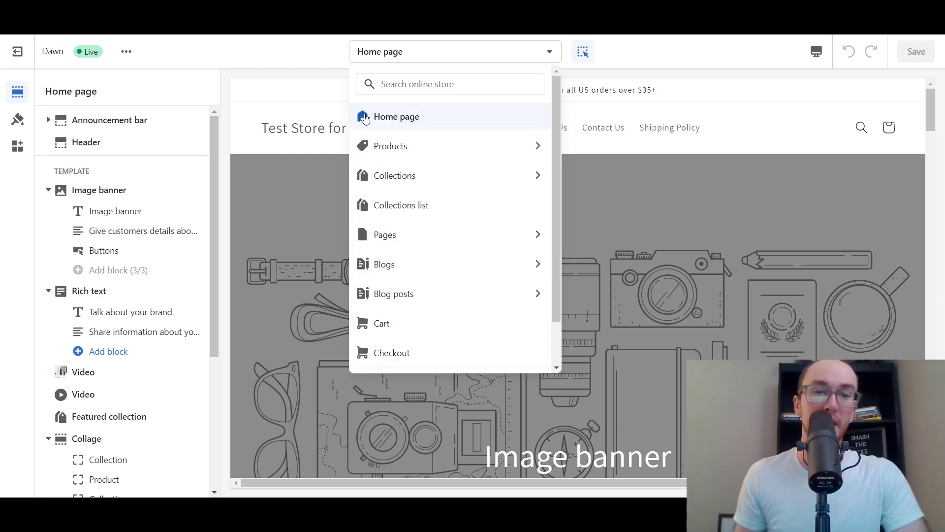
{"action": "left_click", "coordinate": [539, 150]}
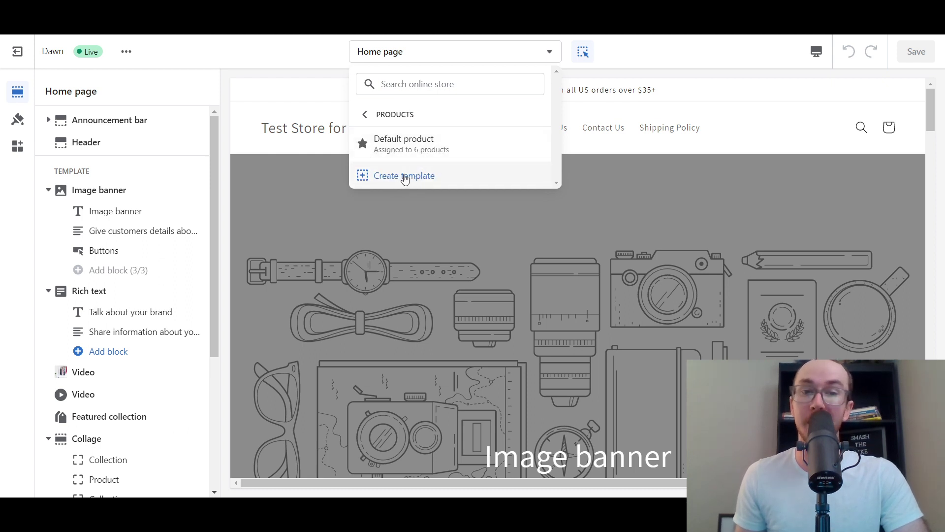
{"action": "left_click", "coordinate": [366, 115]}
{"action": "left_click", "coordinate": [538, 177]}
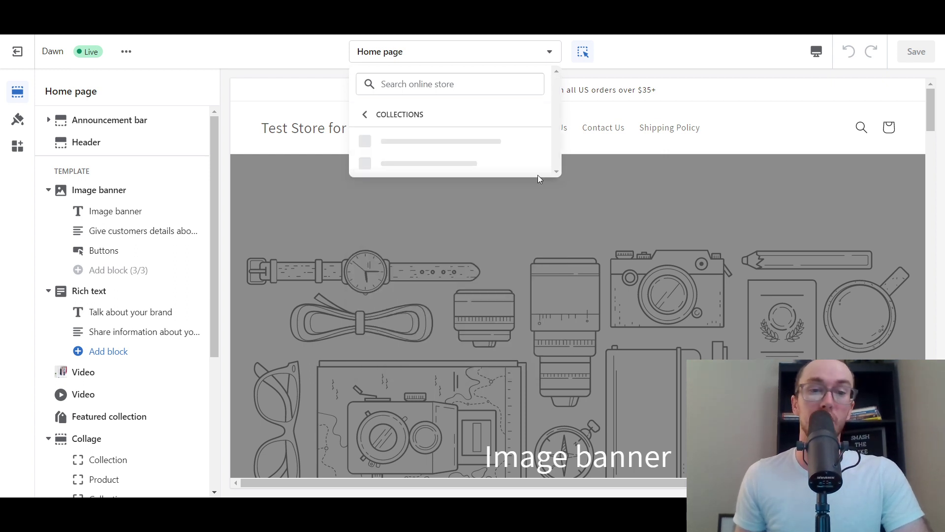
{"action": "left_click", "coordinate": [365, 114]}
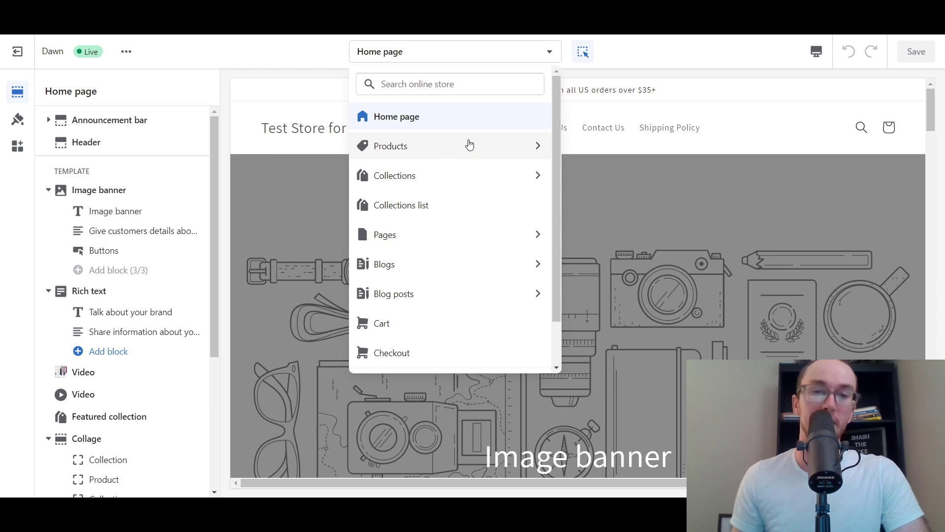
Look through the remaining template types, including the blog and blog post templates
{"action": "scroll", "coordinate": [536, 153], "scroll_direction": "down", "scroll_amount": 1}
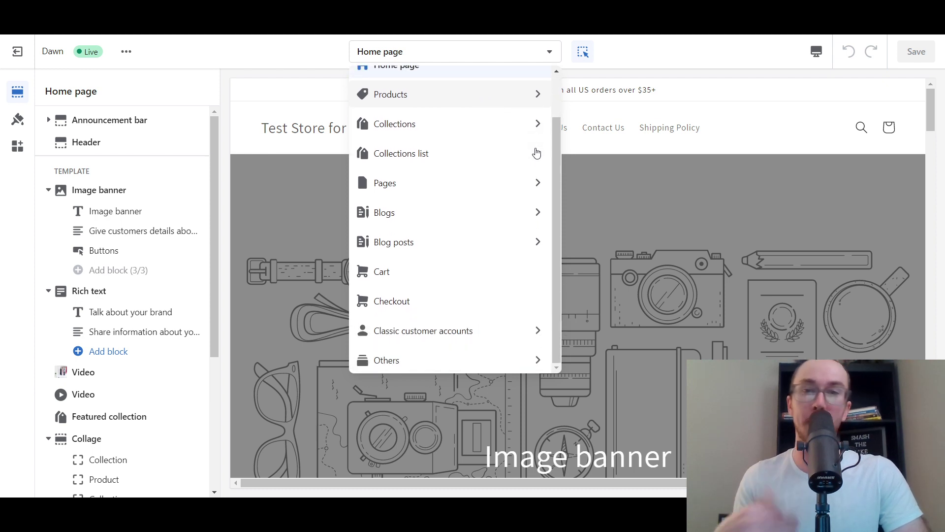
{"action": "scroll", "coordinate": [536, 153], "scroll_direction": "up", "scroll_amount": 1}
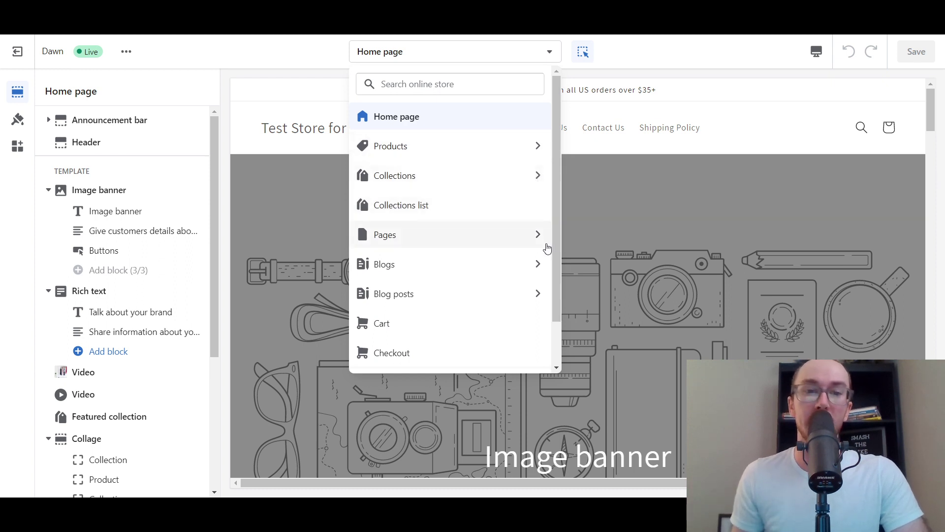
{"action": "left_click", "coordinate": [536, 271]}
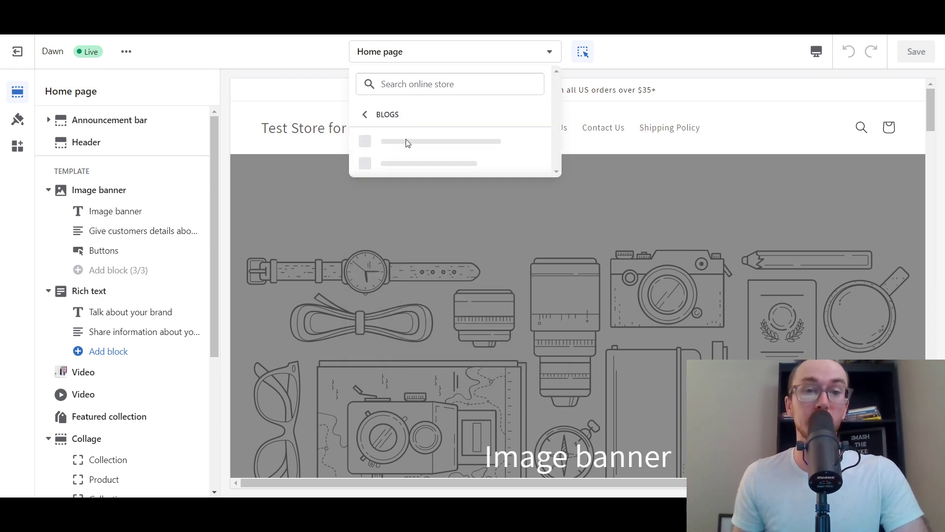
{"action": "left_click", "coordinate": [365, 115]}
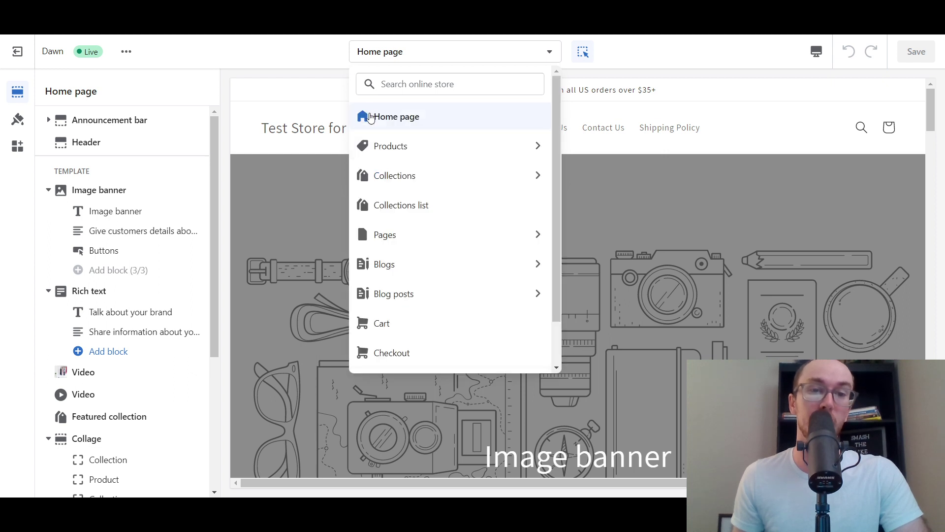
{"action": "left_click", "coordinate": [536, 299]}
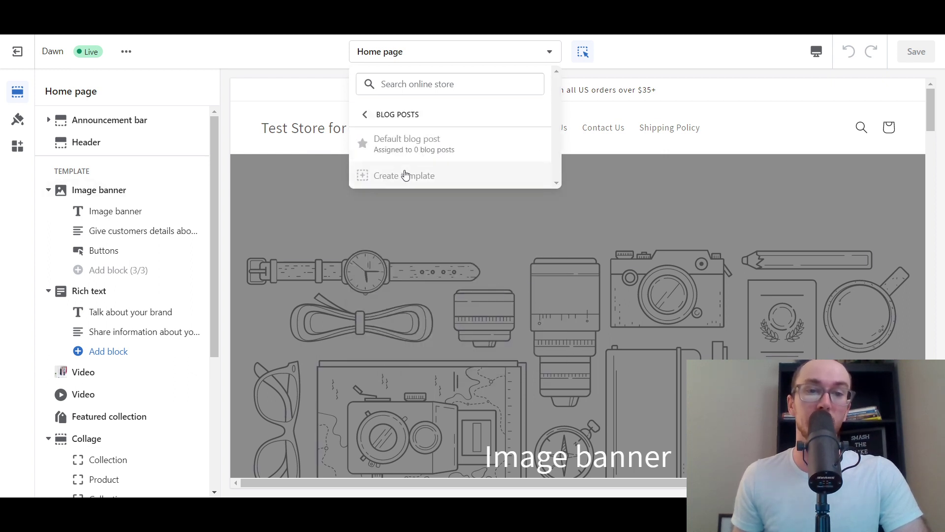
{"action": "left_click", "coordinate": [365, 114]}
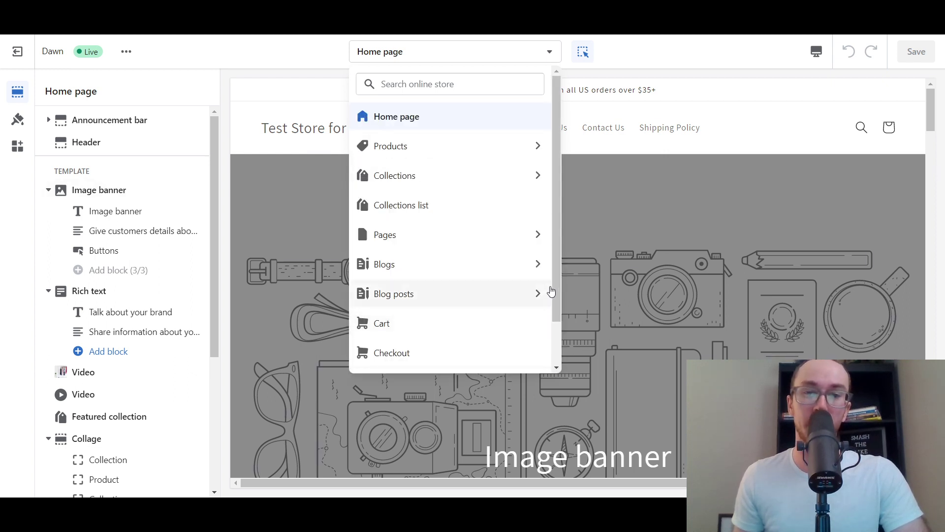
Open the Default page template from the pages group in the theme editor
{"action": "left_click_drag", "start_coordinate": [560, 292], "coordinate": [550, 274]}
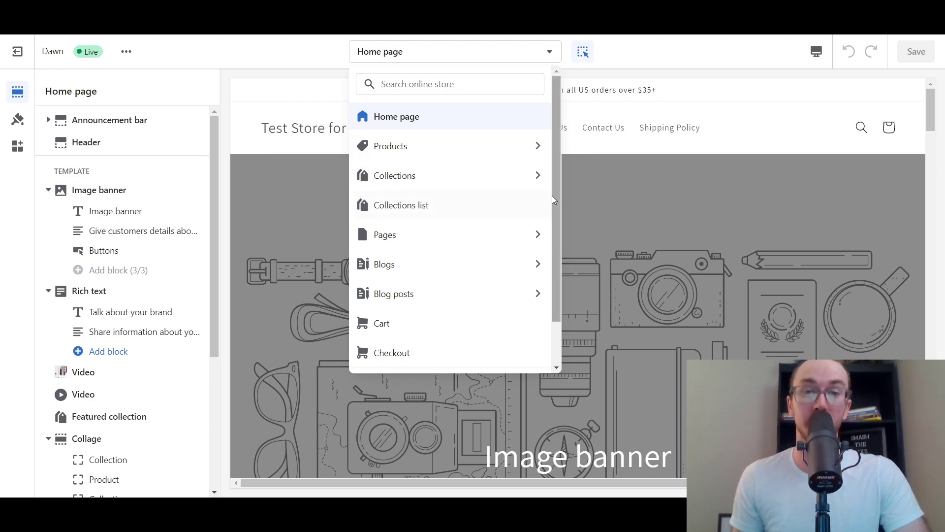
{"action": "left_click_drag", "start_coordinate": [557, 206], "coordinate": [540, 192]}
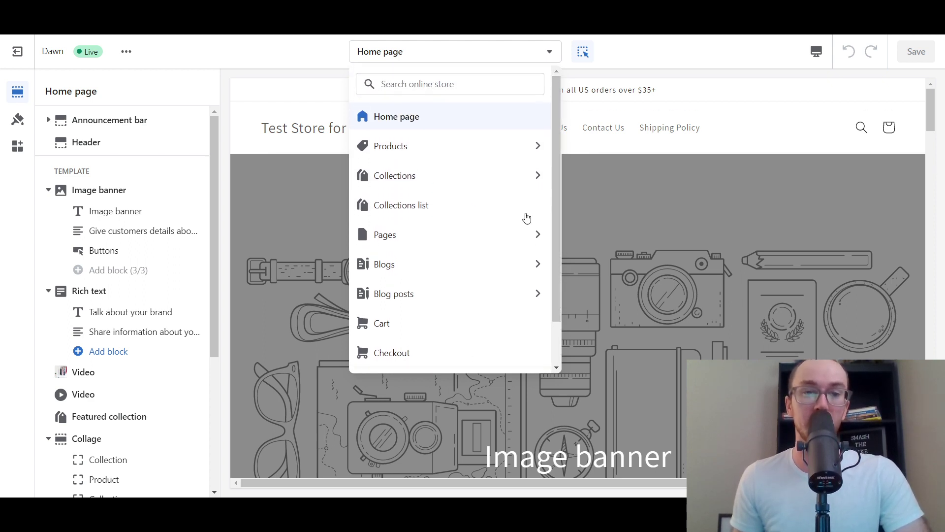
{"action": "left_click", "coordinate": [541, 241]}
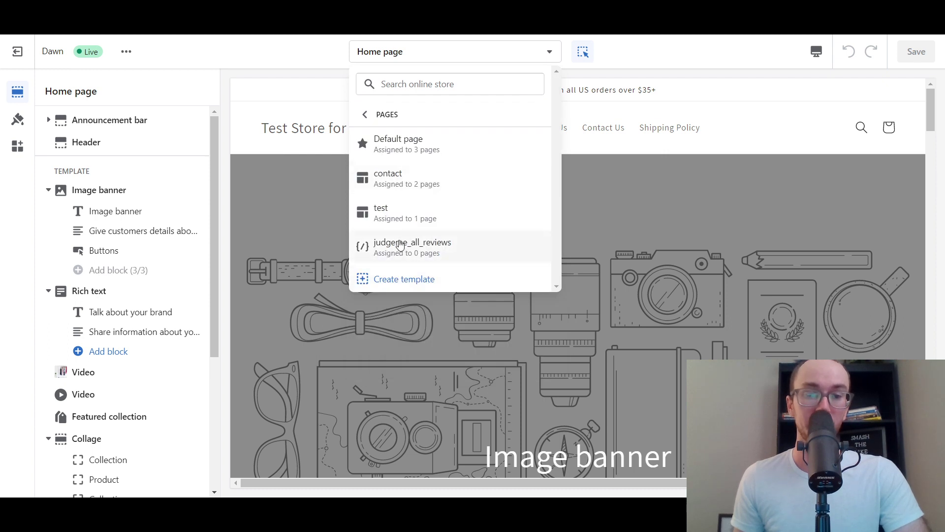
{"action": "left_click", "coordinate": [394, 146]}
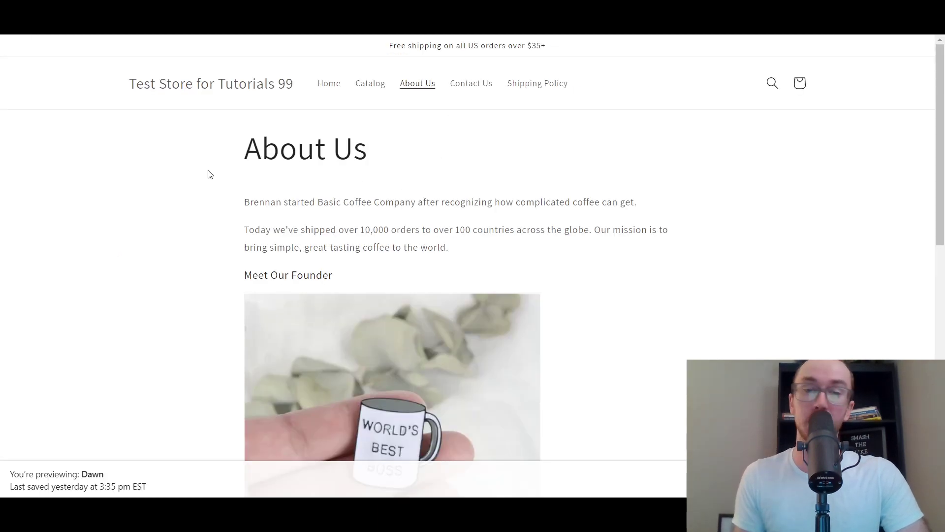
Review the About Us page in the store preview from its title down to the footer
{"action": "scroll", "coordinate": [502, 354], "scroll_direction": "down", "scroll_amount": 7}
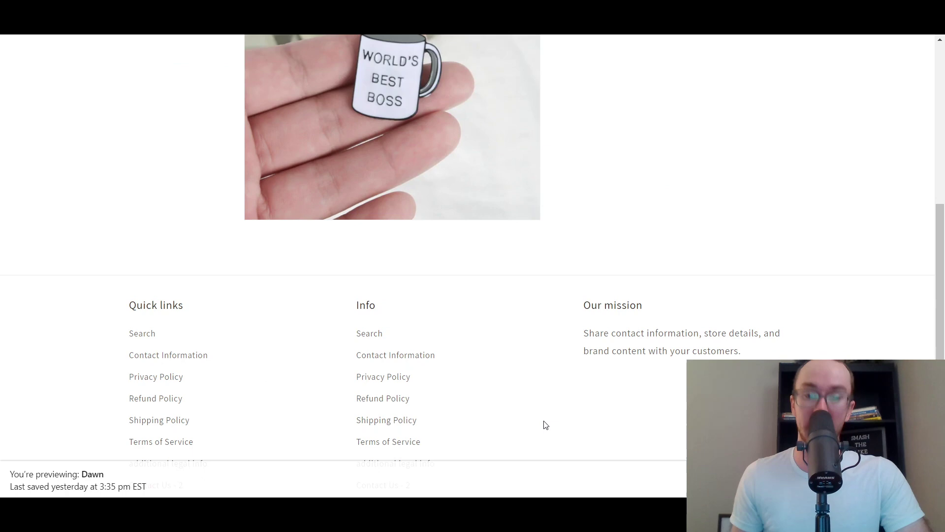
{"action": "scroll", "coordinate": [531, 420], "scroll_direction": "up", "scroll_amount": 7}
{"action": "scroll", "coordinate": [919, 230], "scroll_direction": "down", "scroll_amount": 10}
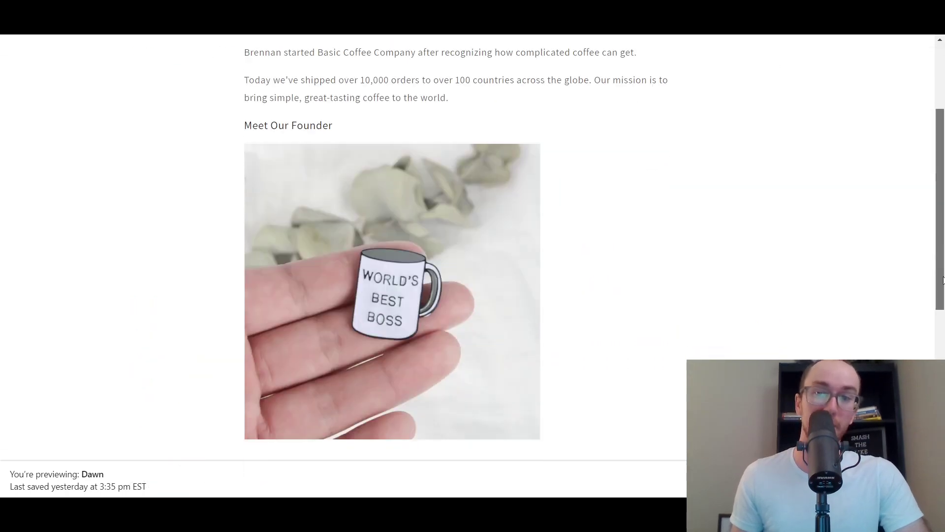
{"action": "scroll", "coordinate": [893, 143], "scroll_direction": "up", "scroll_amount": 10}
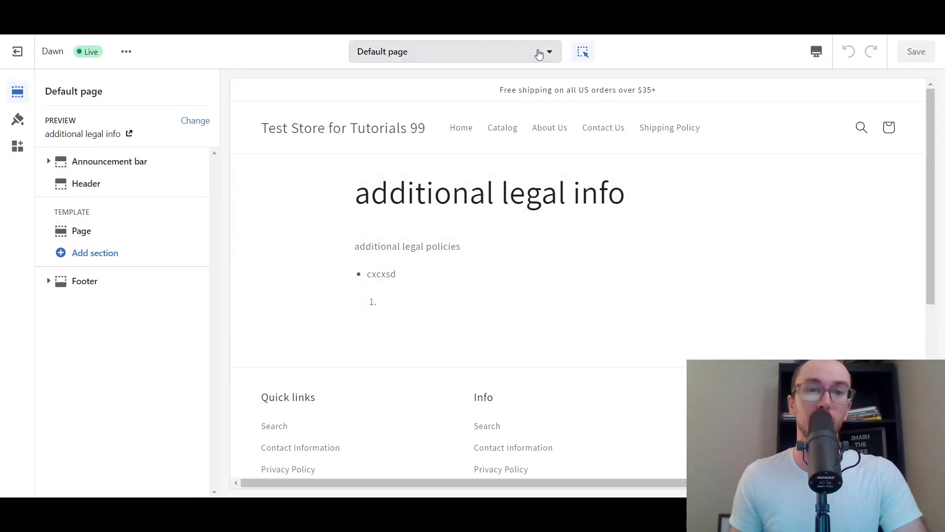
Start creating a new page template and read the instructions about customising, publishing and assigning it
{"action": "left_click", "coordinate": [538, 54]}
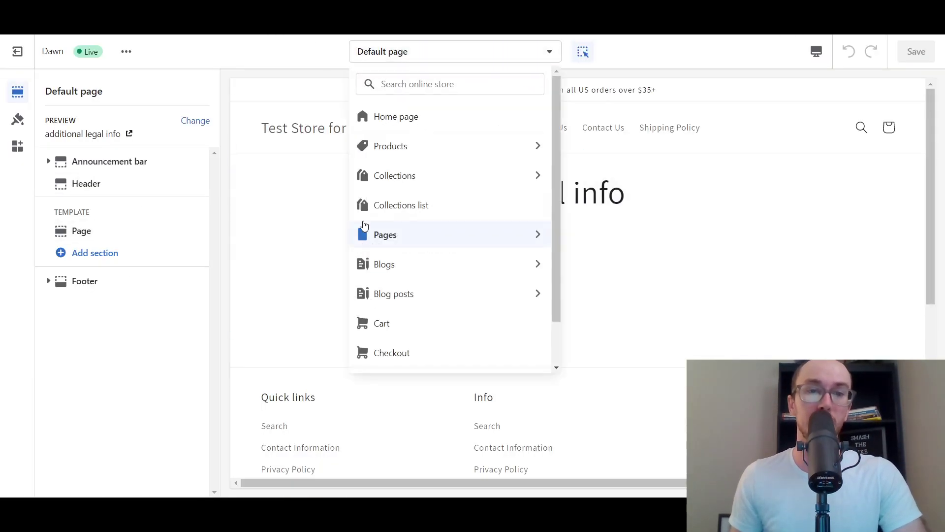
{"action": "left_click", "coordinate": [541, 238]}
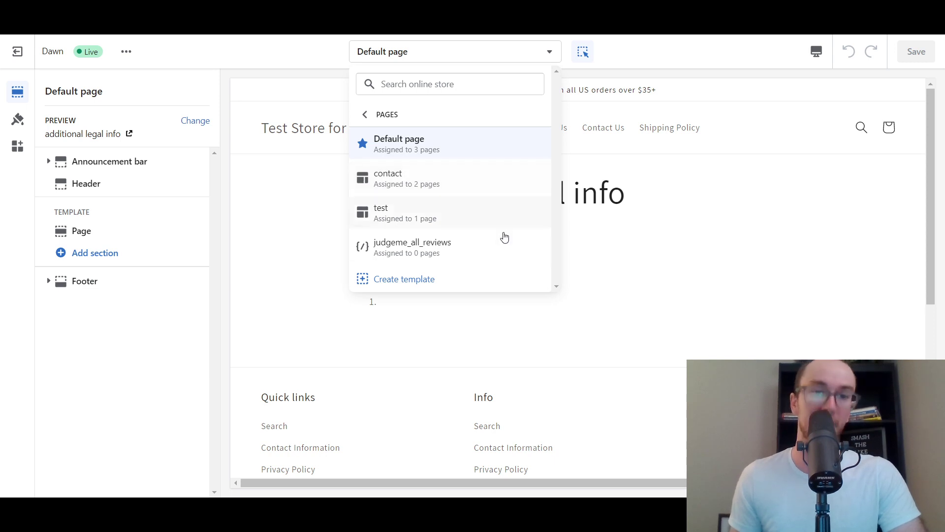
{"action": "left_click", "coordinate": [403, 279]}
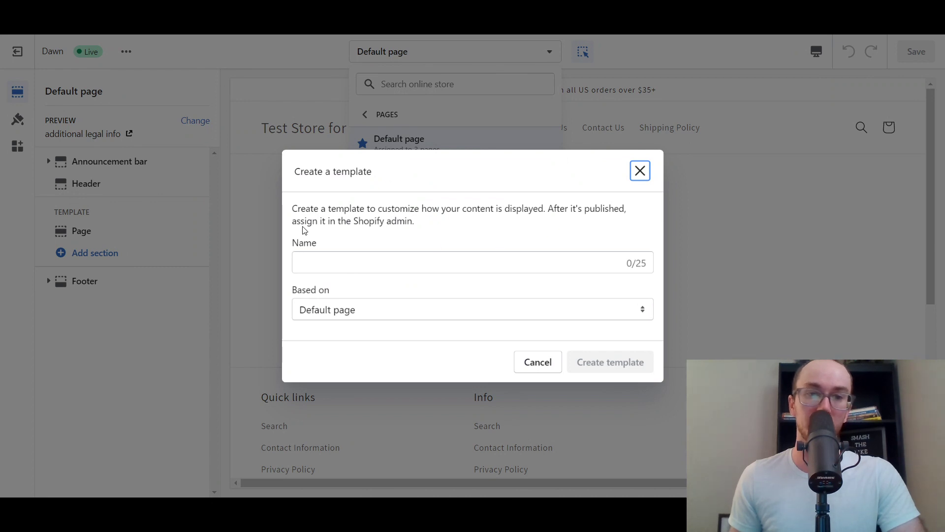
{"action": "left_click_drag", "start_coordinate": [300, 176], "coordinate": [418, 173]}
{"action": "left_click", "coordinate": [427, 228]}
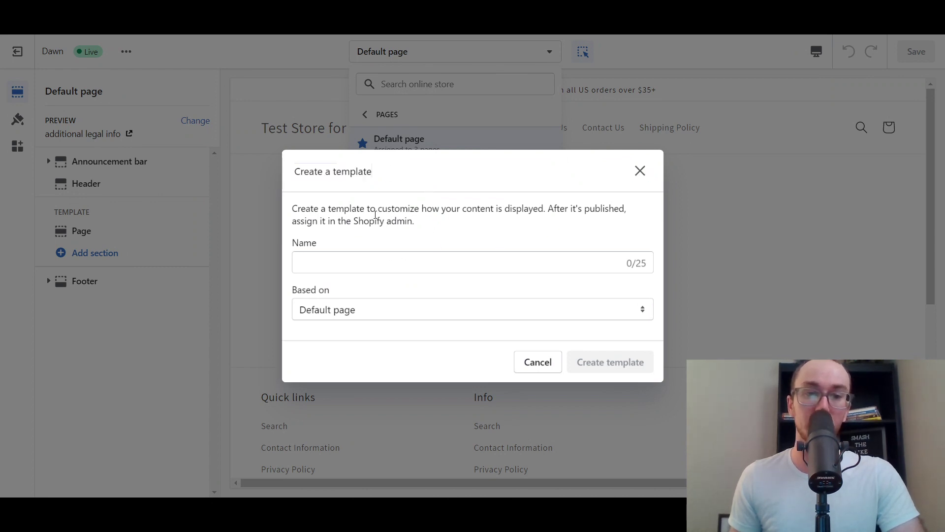
{"action": "left_click_drag", "start_coordinate": [422, 212], "coordinate": [572, 209]}
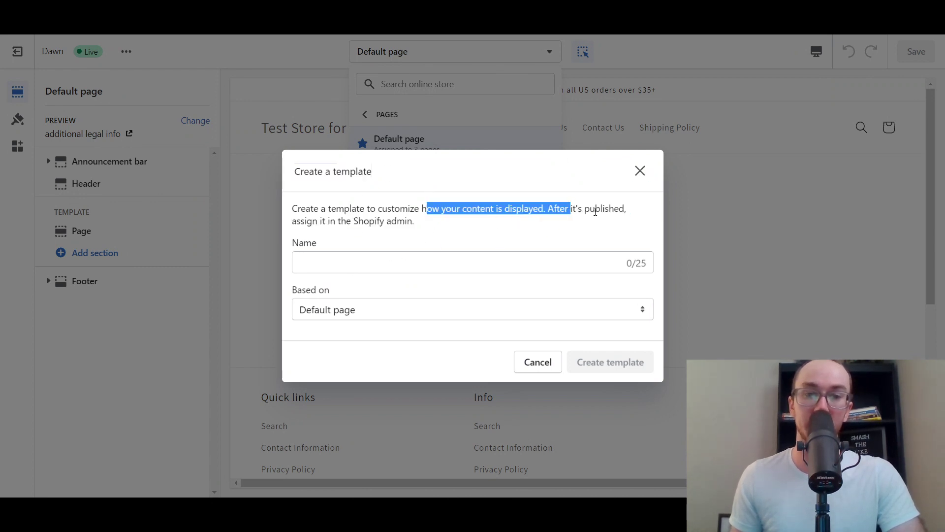
{"action": "left_click", "coordinate": [438, 229]}
{"action": "double_click", "coordinate": [585, 208]}
{"action": "left_click_drag", "start_coordinate": [304, 221], "coordinate": [410, 225]}
{"action": "left_click", "coordinate": [427, 233]}
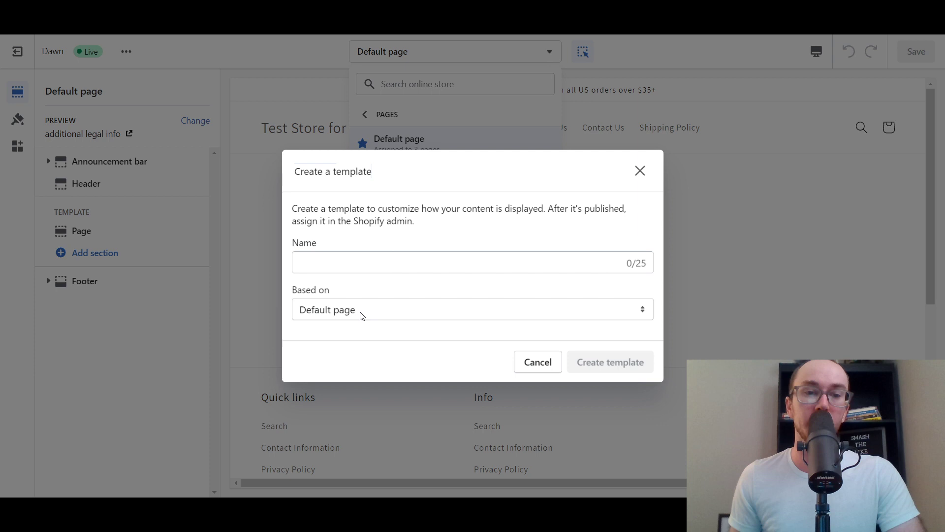
Name the new template test 2, keep it based on Default page, and create it
{"action": "left_click", "coordinate": [390, 311]}
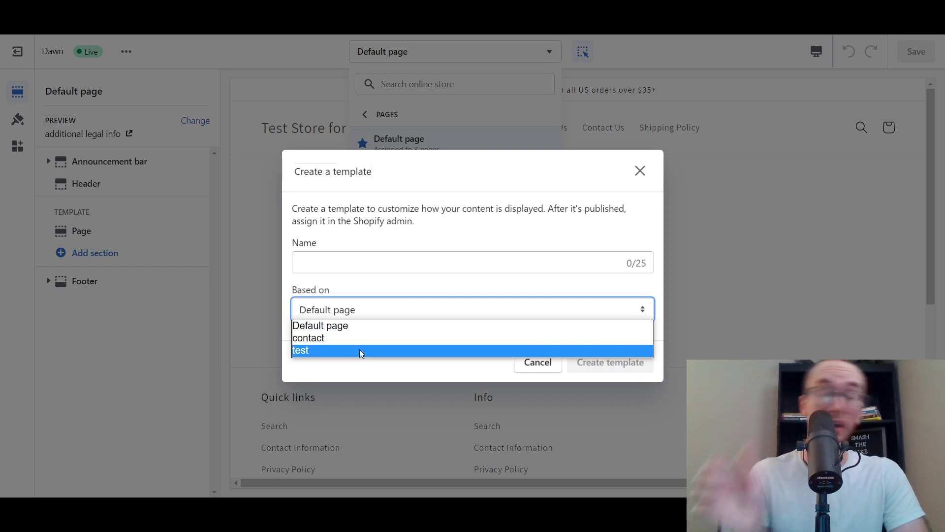
{"action": "left_click", "coordinate": [358, 318]}
{"action": "left_click", "coordinate": [380, 318]}
{"action": "left_click", "coordinate": [388, 283]}
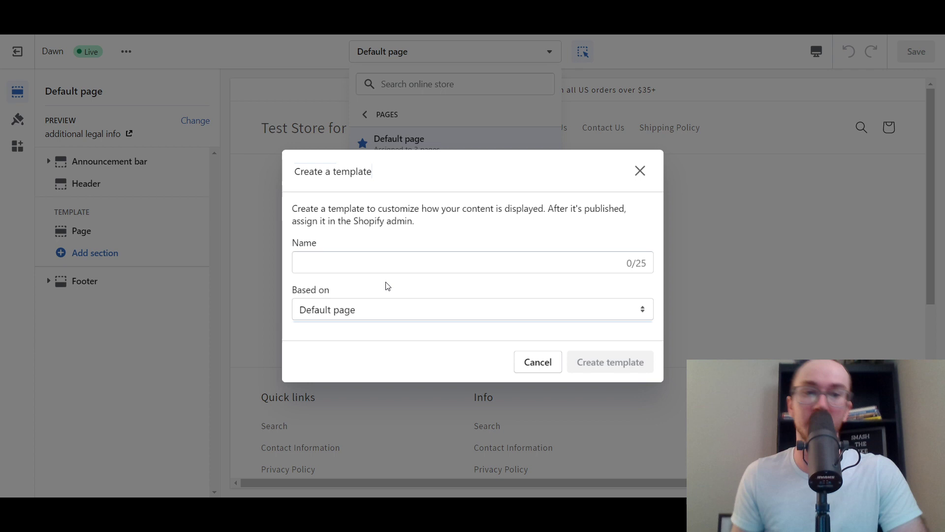
{"action": "left_click", "coordinate": [363, 255]}
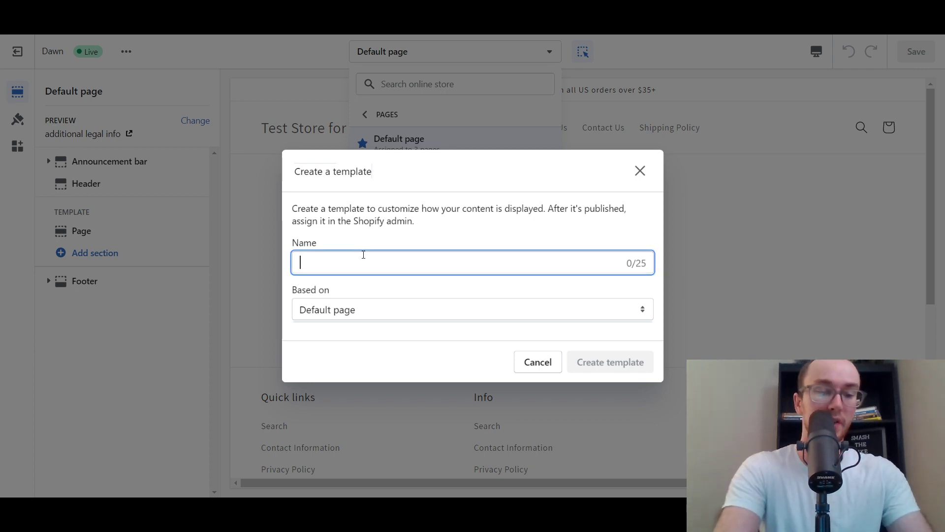
{"action": "type", "text": "test 2"}
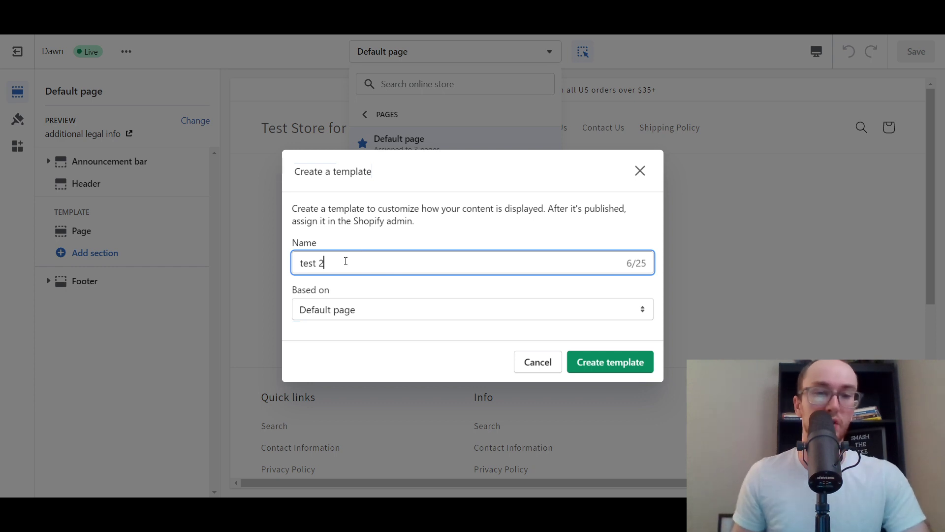
{"action": "left_click", "coordinate": [344, 245]}
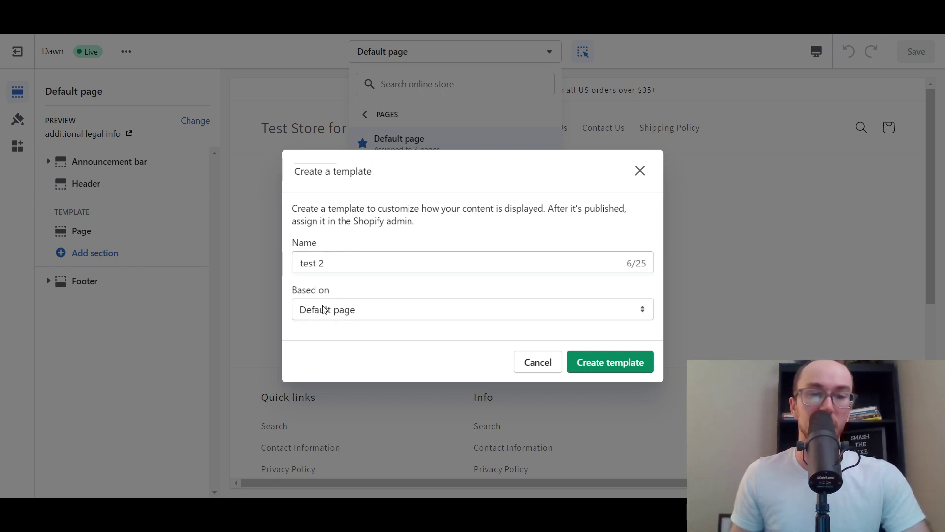
{"action": "left_click", "coordinate": [605, 363]}
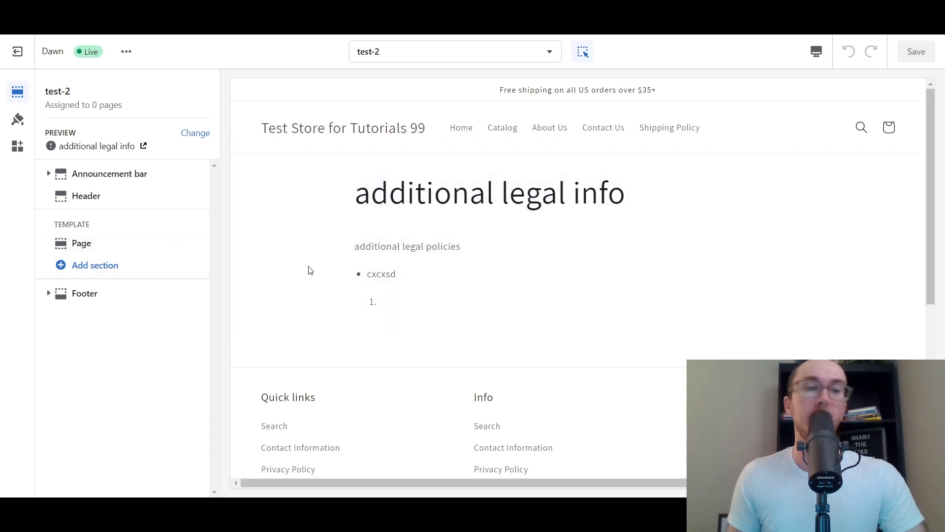
Add a Slideshow section below the Page section of the test-2 template
{"action": "left_click", "coordinate": [100, 274]}
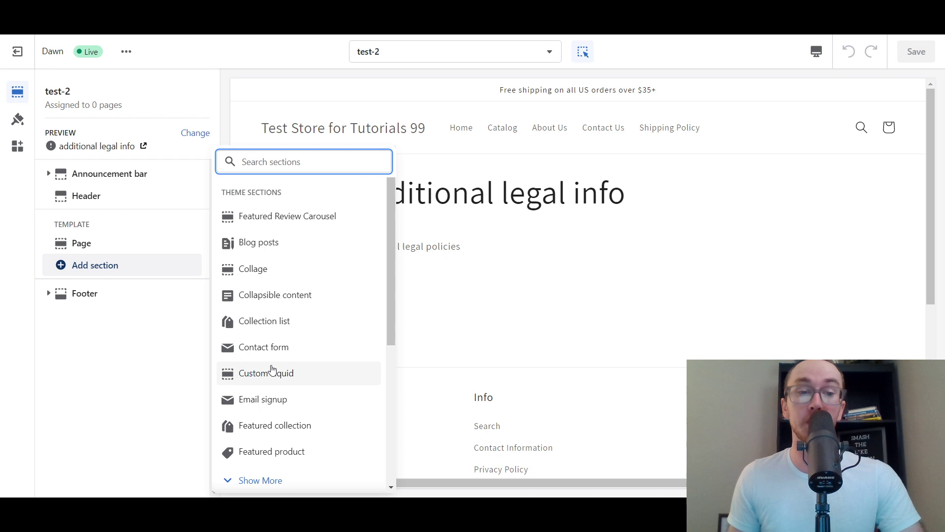
{"action": "scroll", "coordinate": [276, 313], "scroll_direction": "down", "scroll_amount": 3}
{"action": "scroll", "coordinate": [253, 386], "scroll_direction": "up", "scroll_amount": 1}
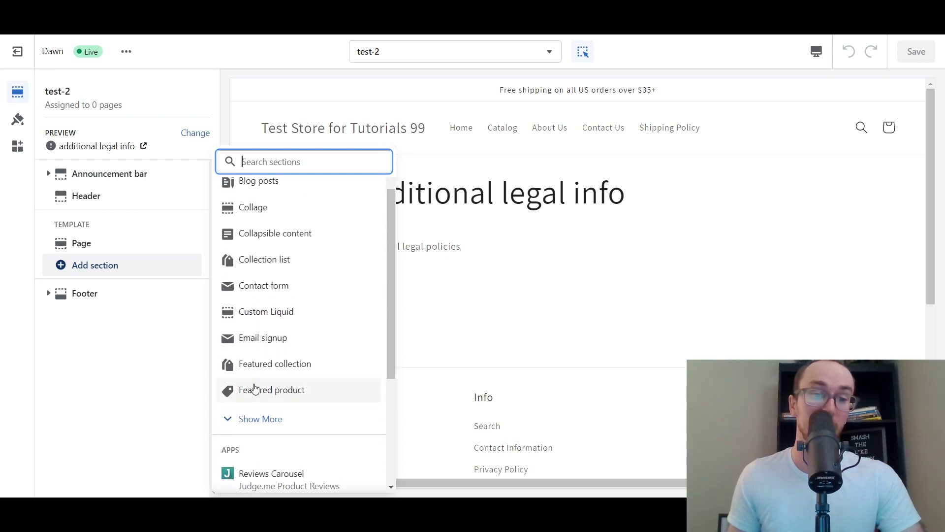
{"action": "left_click", "coordinate": [254, 420]}
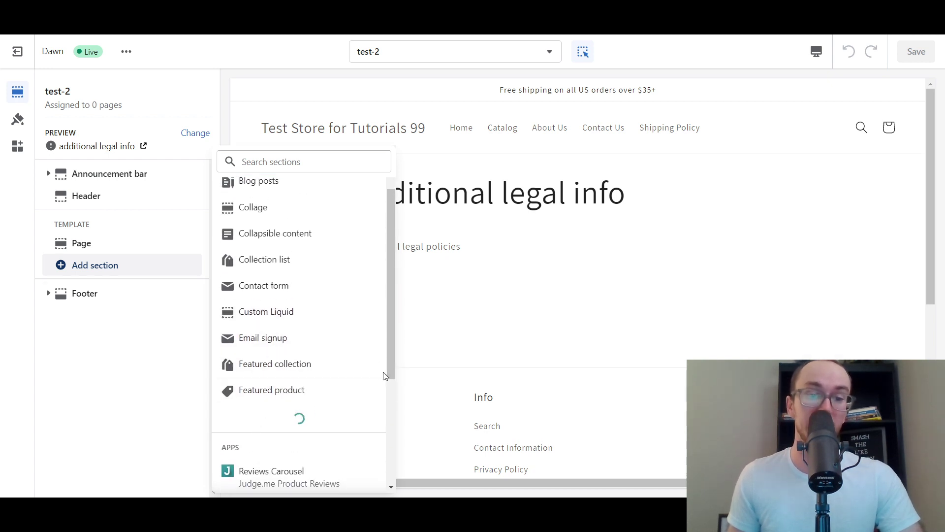
{"action": "scroll", "coordinate": [389, 397], "scroll_direction": "down", "scroll_amount": 3}
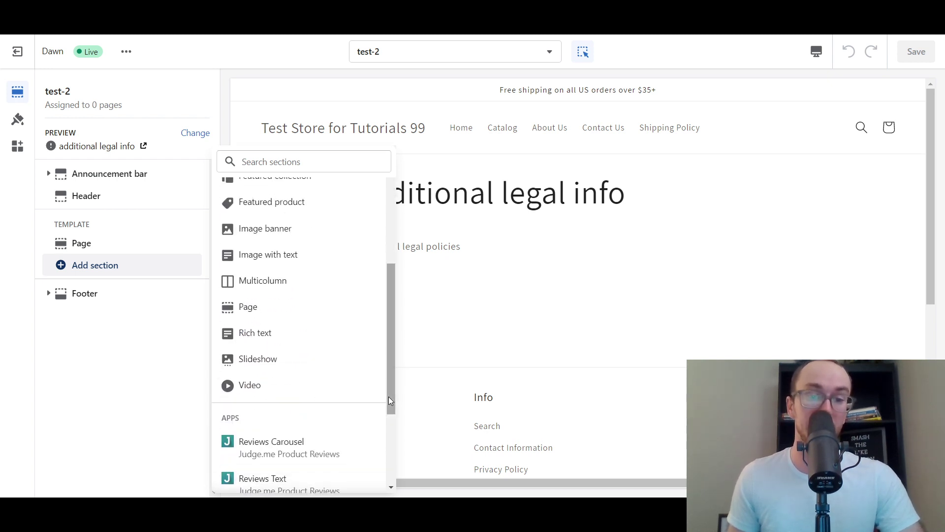
{"action": "left_click", "coordinate": [286, 361]}
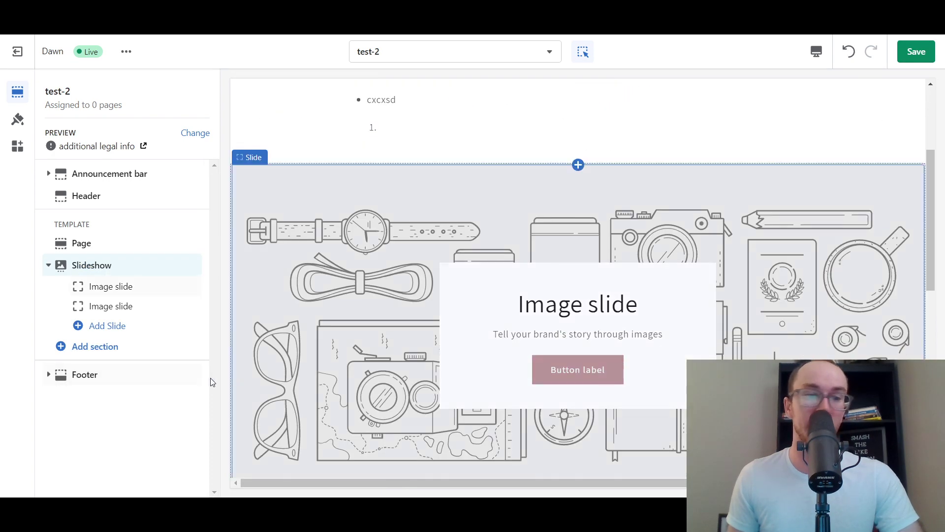
Add an Email signup section and a Featured collection section below the slideshow in the test-2 template
{"action": "left_click", "coordinate": [76, 351]}
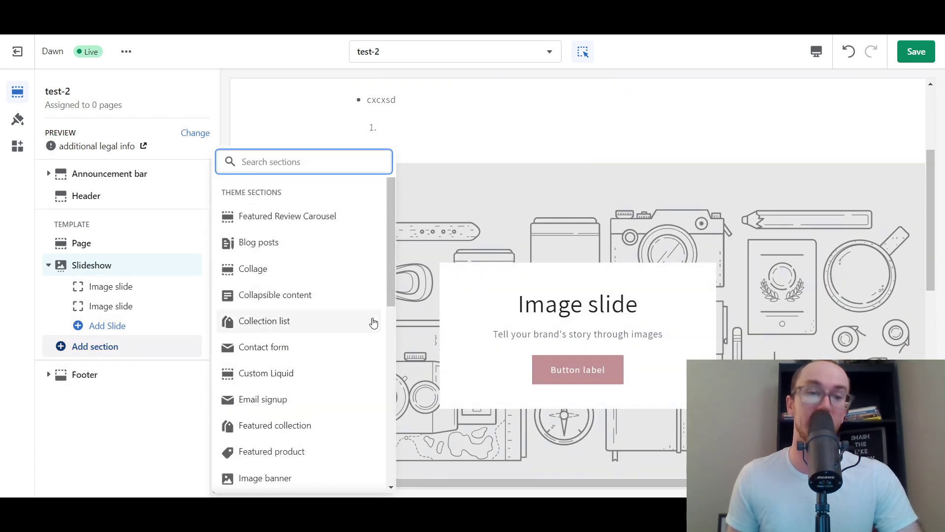
{"action": "scroll", "coordinate": [392, 314], "scroll_direction": "down", "scroll_amount": 1}
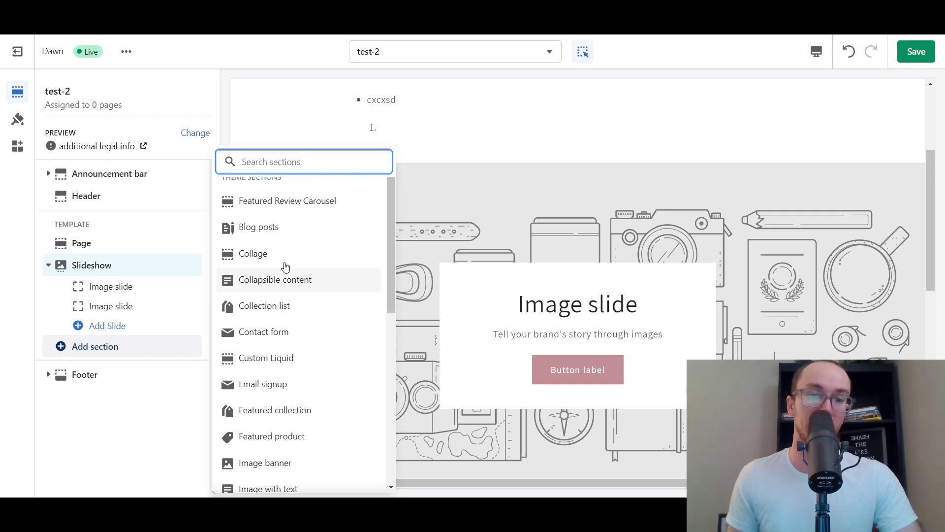
{"action": "left_click", "coordinate": [302, 384]}
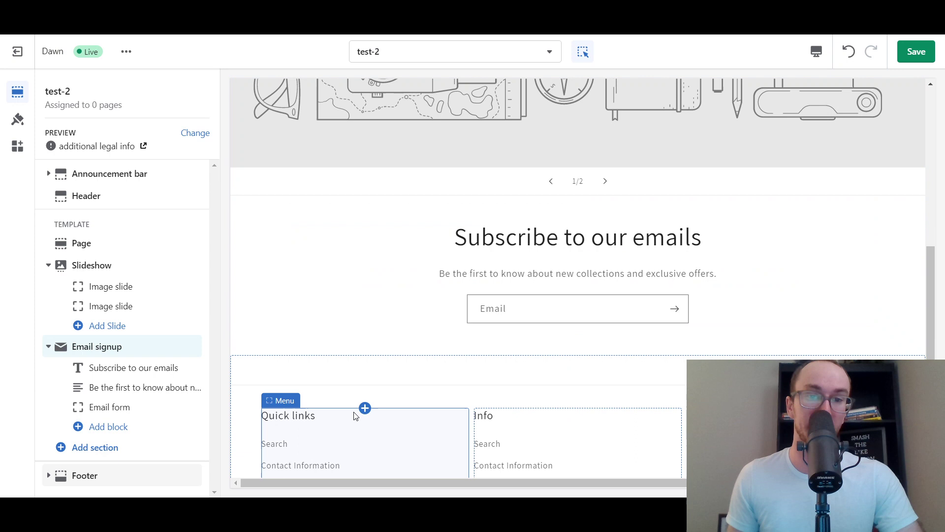
{"action": "left_click", "coordinate": [93, 447]}
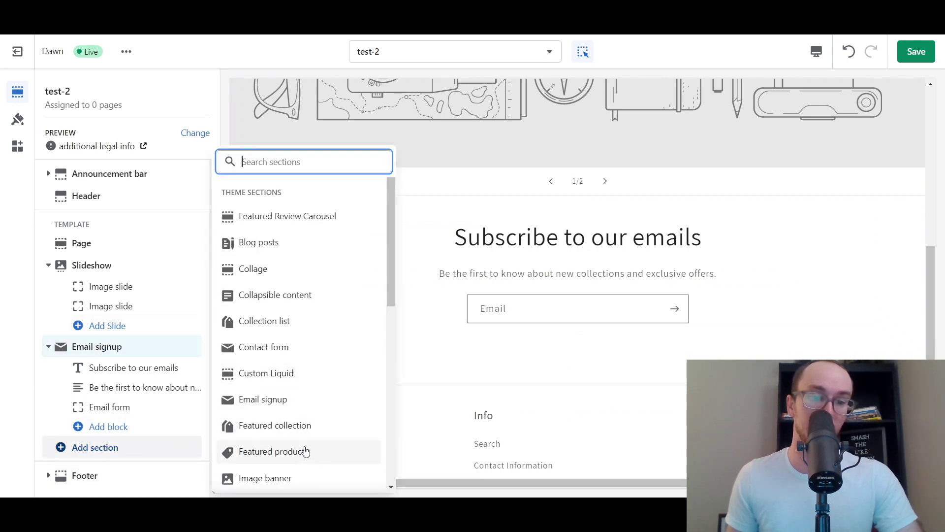
{"action": "left_click", "coordinate": [305, 433]}
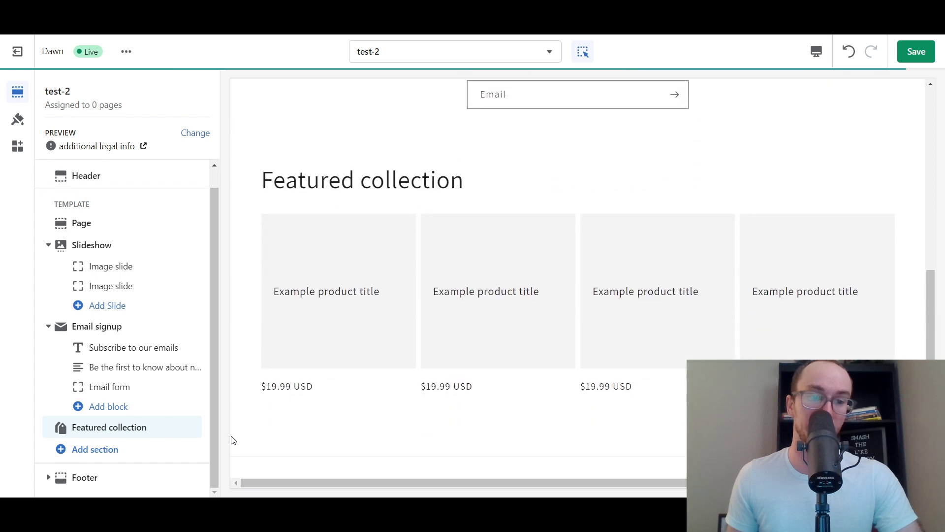
Review the added sections in the test-2 template preview and save the template
{"action": "left_click_drag", "start_coordinate": [931, 352], "coordinate": [910, 213]}
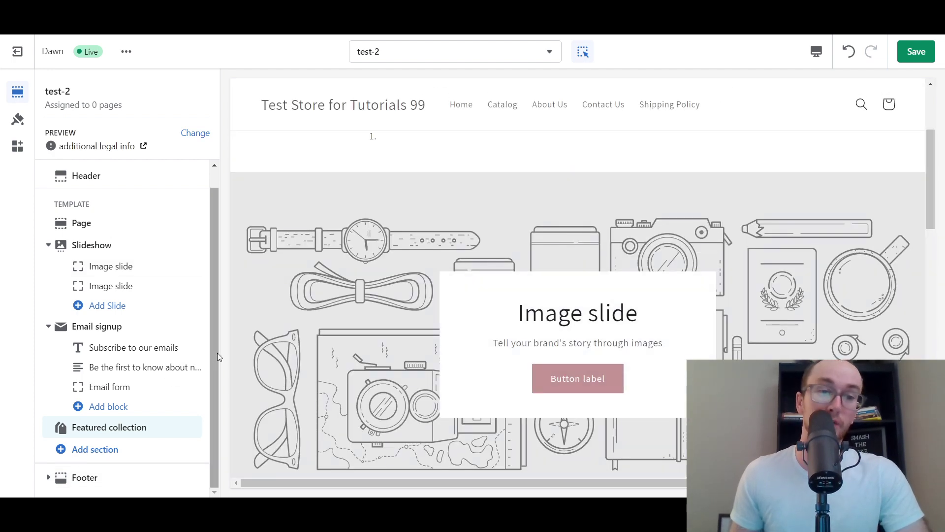
{"action": "left_click_drag", "start_coordinate": [212, 374], "coordinate": [215, 318]}
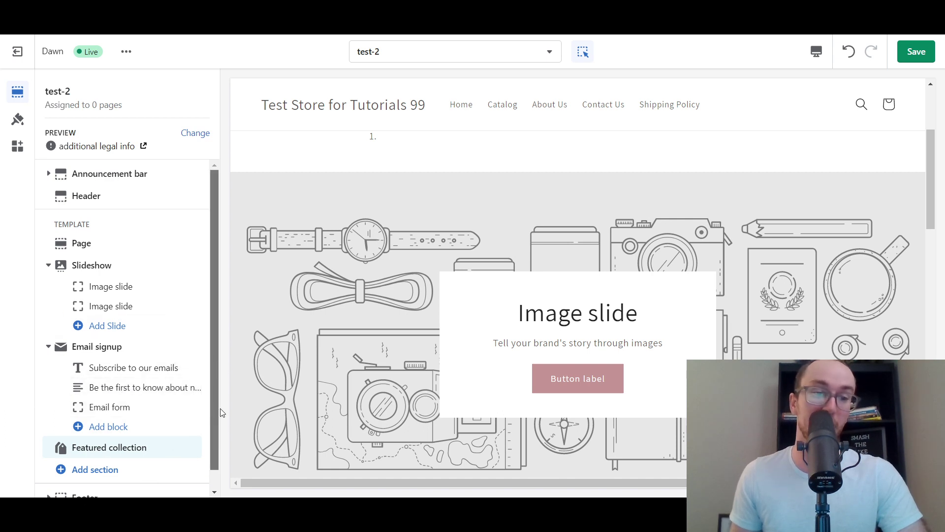
{"action": "scroll", "coordinate": [212, 426], "scroll_direction": "down", "scroll_amount": 1}
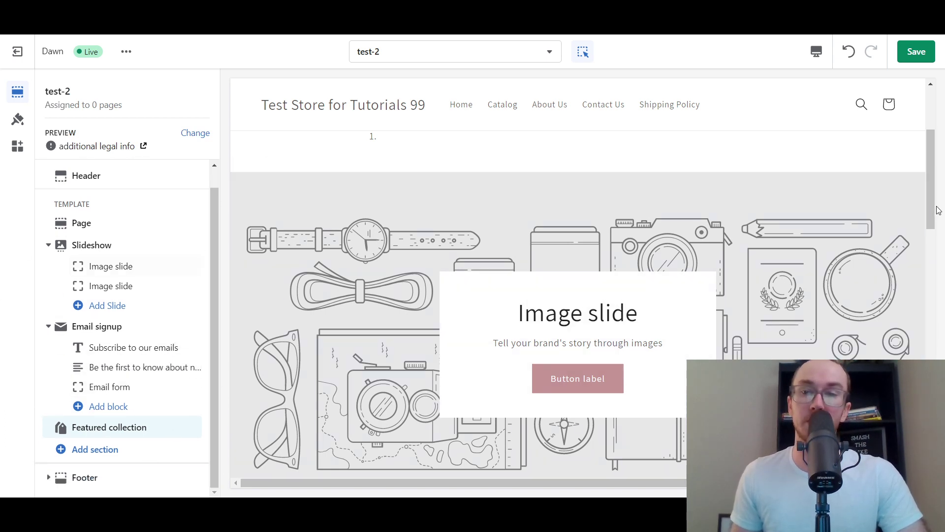
{"action": "left_click_drag", "start_coordinate": [930, 205], "coordinate": [934, 372]}
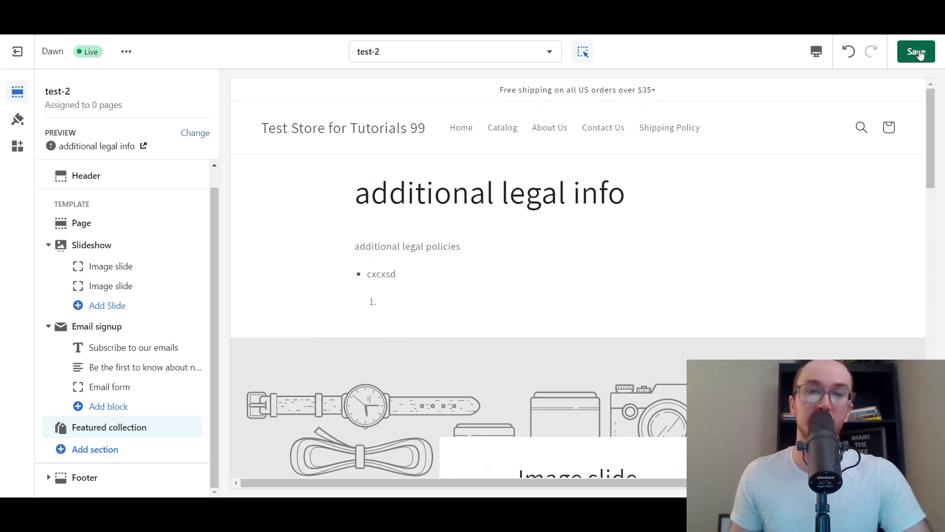
{"action": "left_click", "coordinate": [917, 52]}
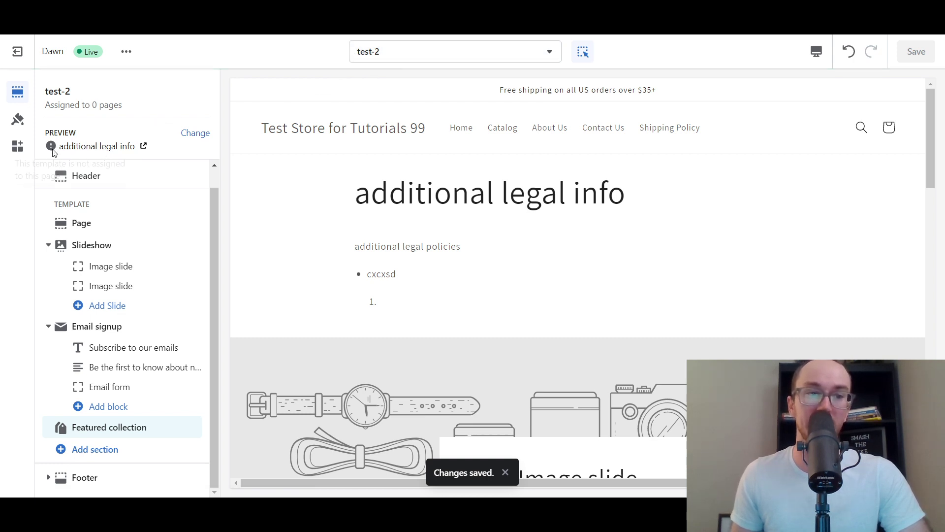
View the additional legal info page in the store preview through its link in the footer
{"action": "mouse_move", "coordinate": [54, 151]}
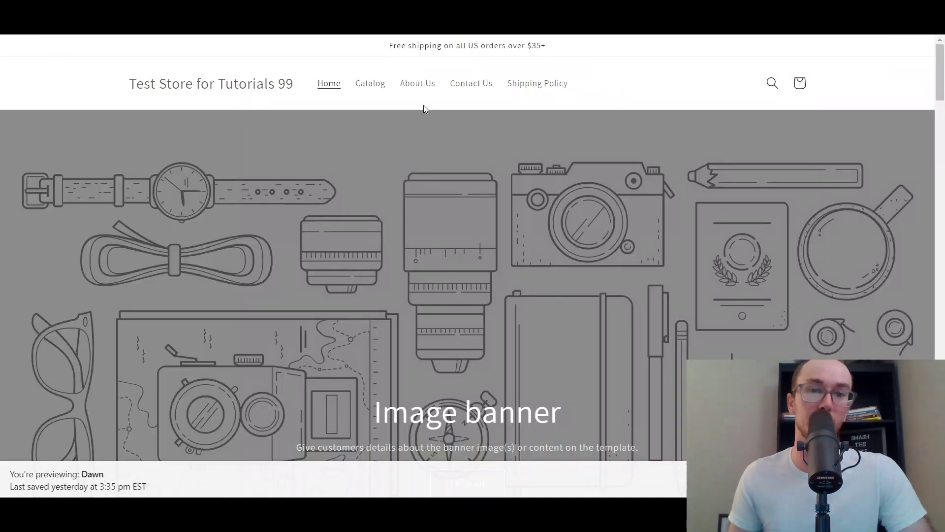
{"action": "scroll", "coordinate": [327, 385], "scroll_direction": "down", "scroll_amount": 20}
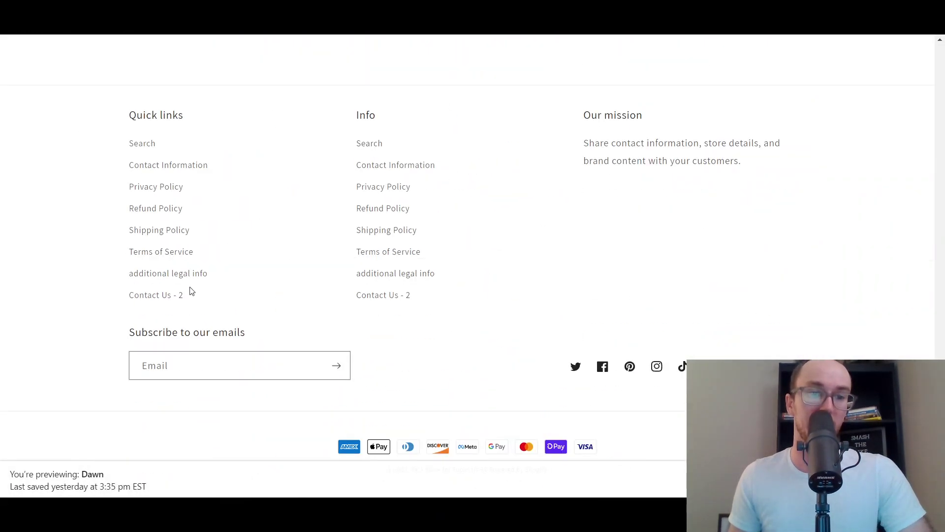
{"action": "left_click", "coordinate": [437, 274]}
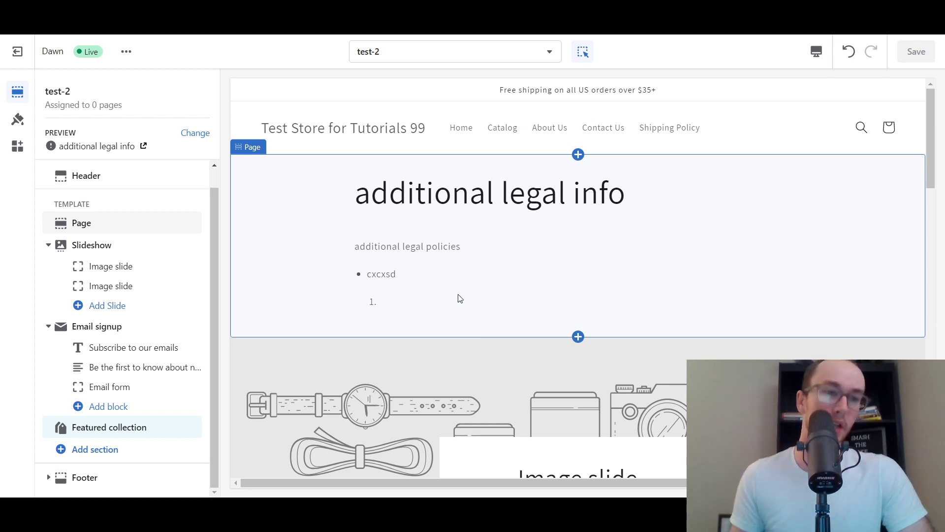
Check which pages the test-2 template is assigned to and read the instructions for assigning it
{"action": "left_click", "coordinate": [195, 132]}
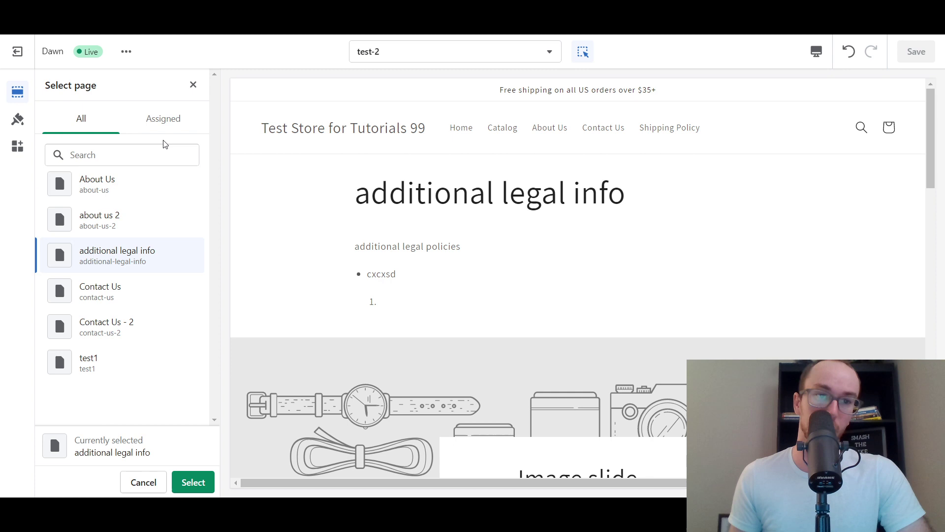
{"action": "left_click", "coordinate": [157, 123]}
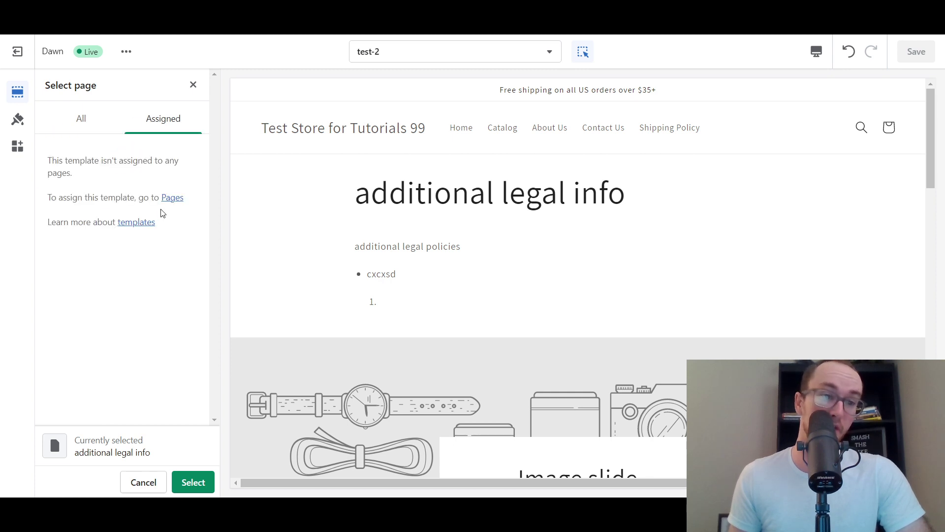
{"action": "left_click", "coordinate": [111, 125]}
{"action": "left_click", "coordinate": [151, 127]}
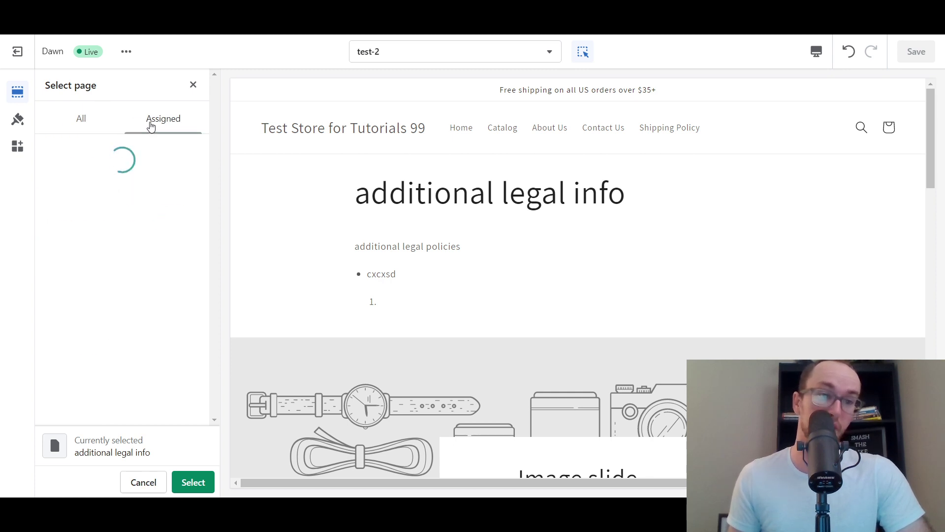
{"action": "left_click_drag", "start_coordinate": [67, 161], "coordinate": [139, 171]}
{"action": "left_click", "coordinate": [162, 181]}
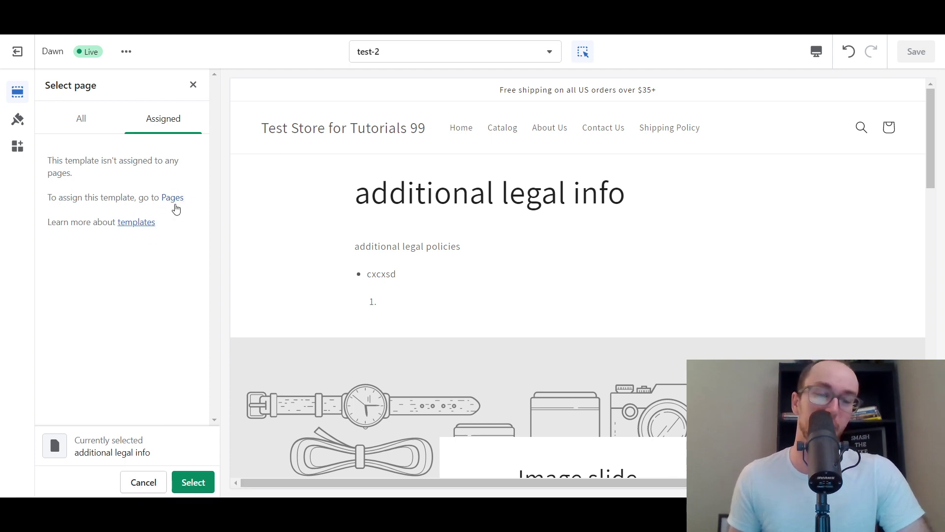
Exit the theme editor and open the additional legal info page for editing from the store's pages
{"action": "left_click", "coordinate": [20, 51]}
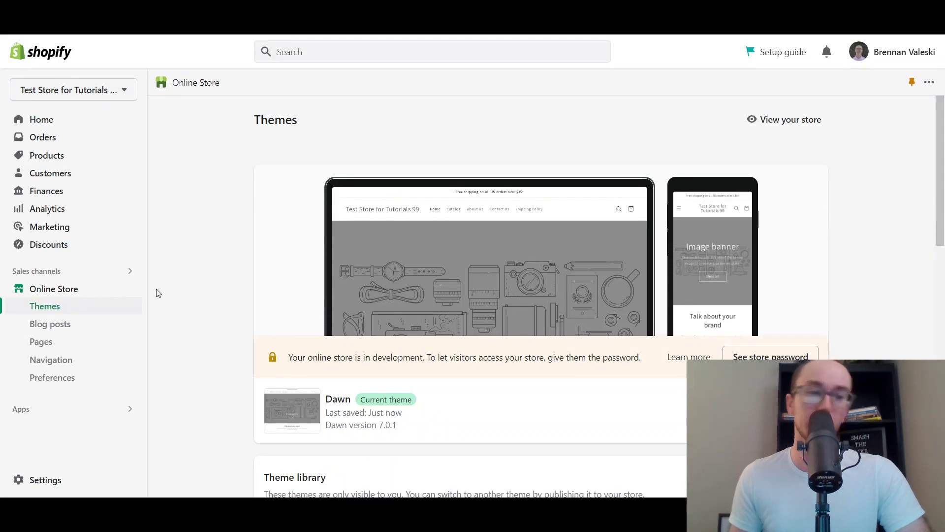
{"action": "left_click", "coordinate": [84, 343]}
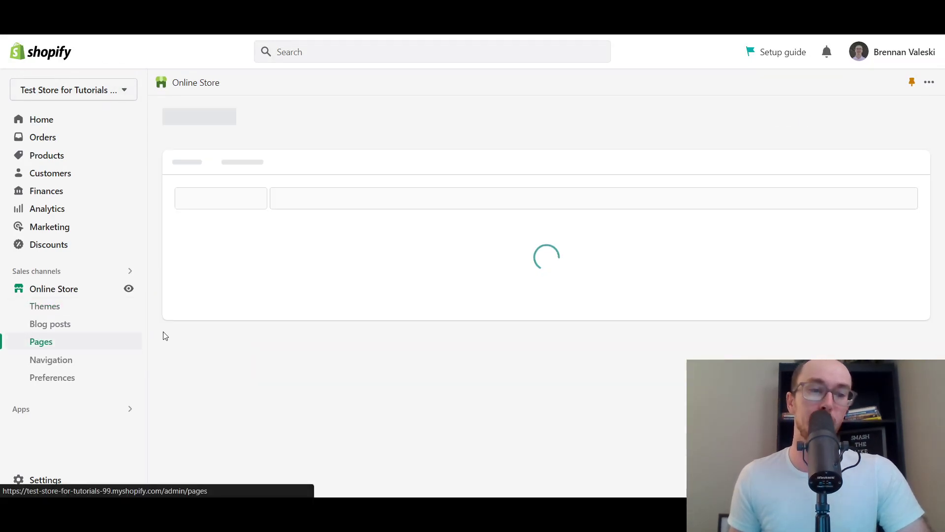
{"action": "scroll", "coordinate": [409, 333], "scroll_direction": "down", "scroll_amount": 4}
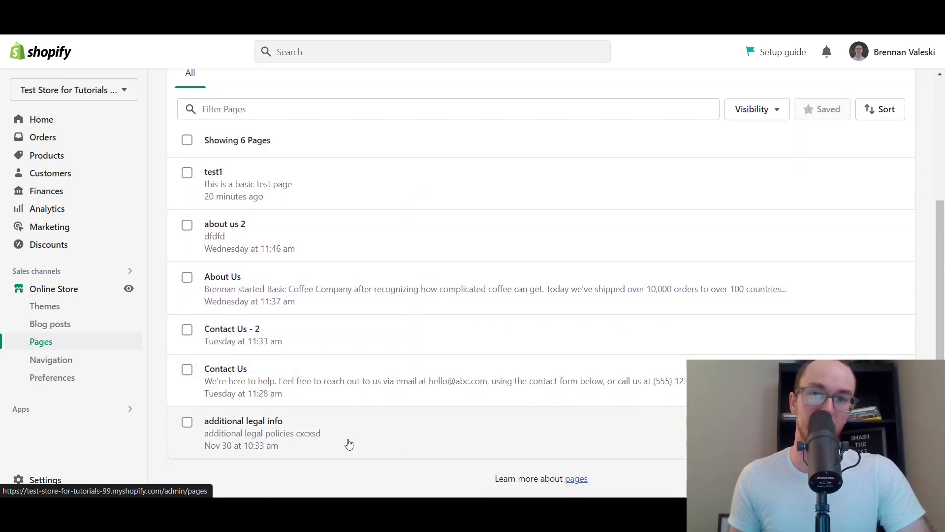
{"action": "left_click", "coordinate": [343, 449]}
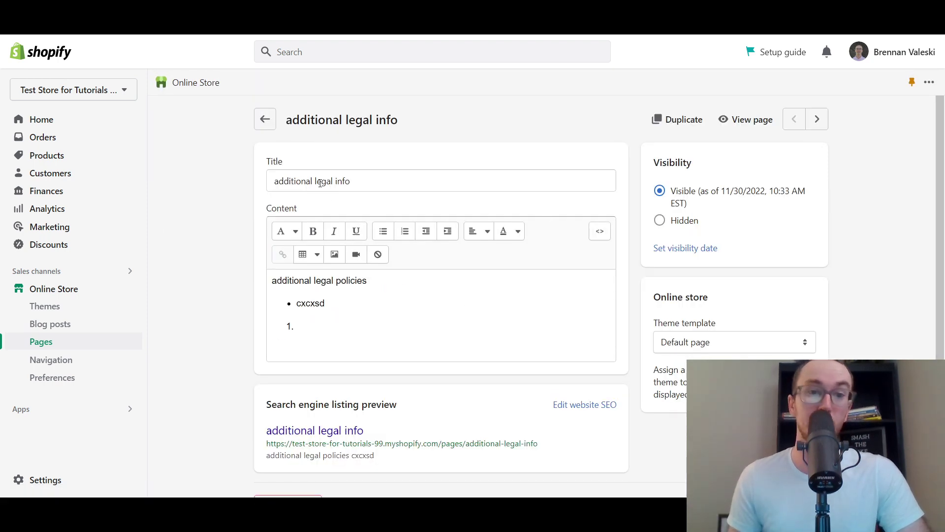
Assign the test-2 theme template to the additional legal info page and save the page
{"action": "scroll", "coordinate": [836, 224], "scroll_direction": "down", "scroll_amount": 1}
{"action": "scroll", "coordinate": [835, 224], "scroll_direction": "up", "scroll_amount": 1}
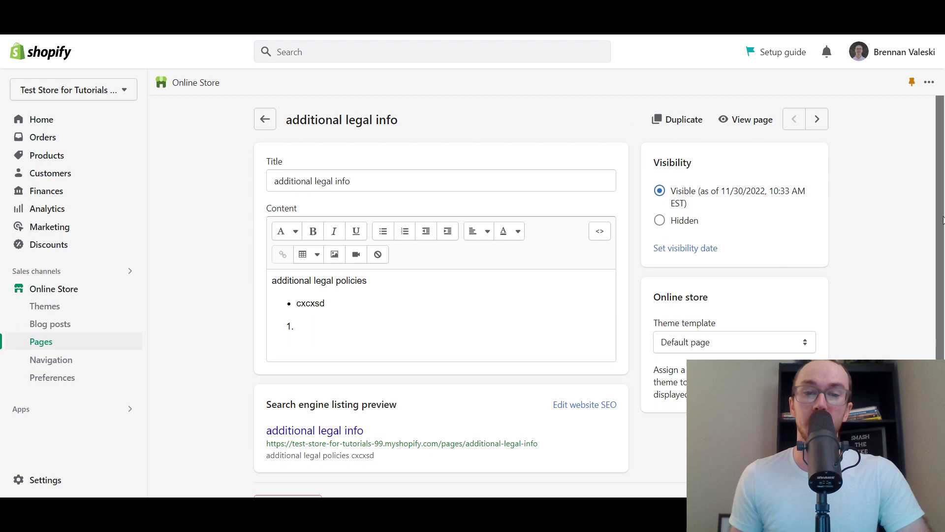
{"action": "scroll", "coordinate": [843, 335], "scroll_direction": "down", "scroll_amount": 1}
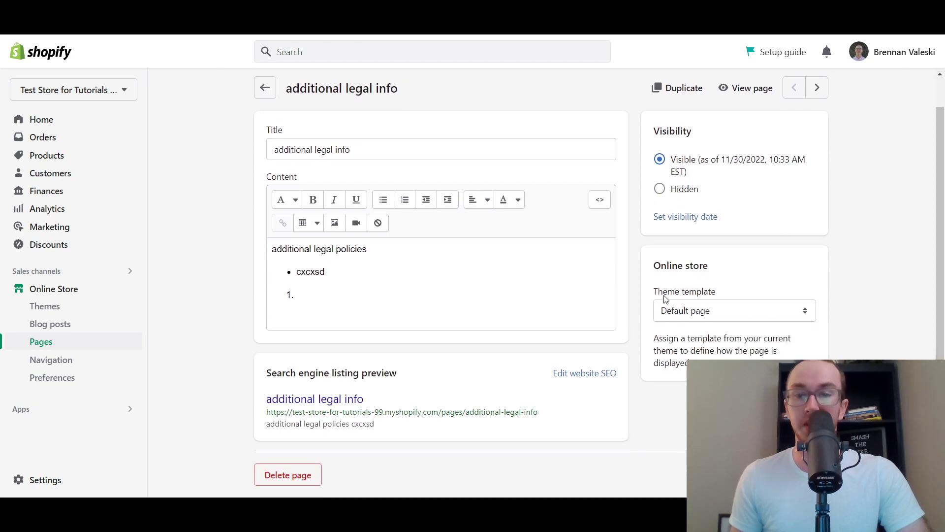
{"action": "left_click", "coordinate": [682, 320]}
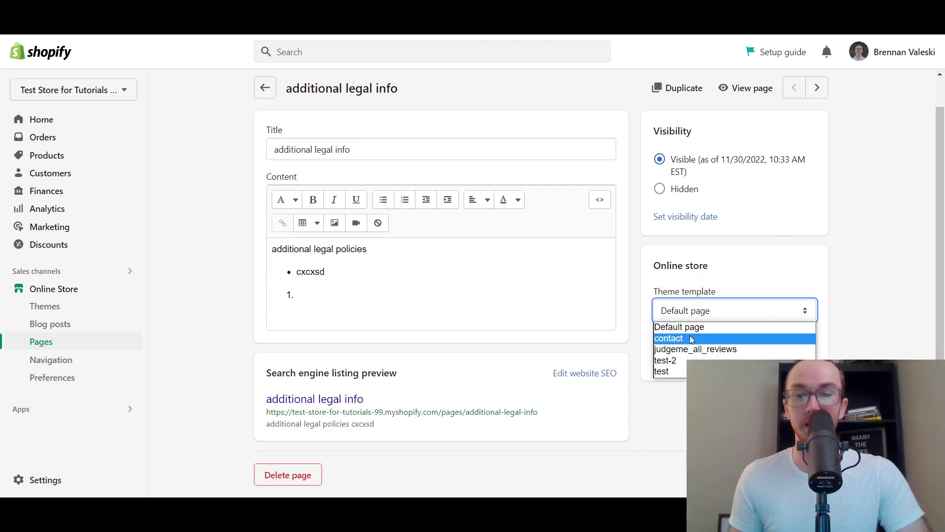
{"action": "left_click", "coordinate": [666, 360]}
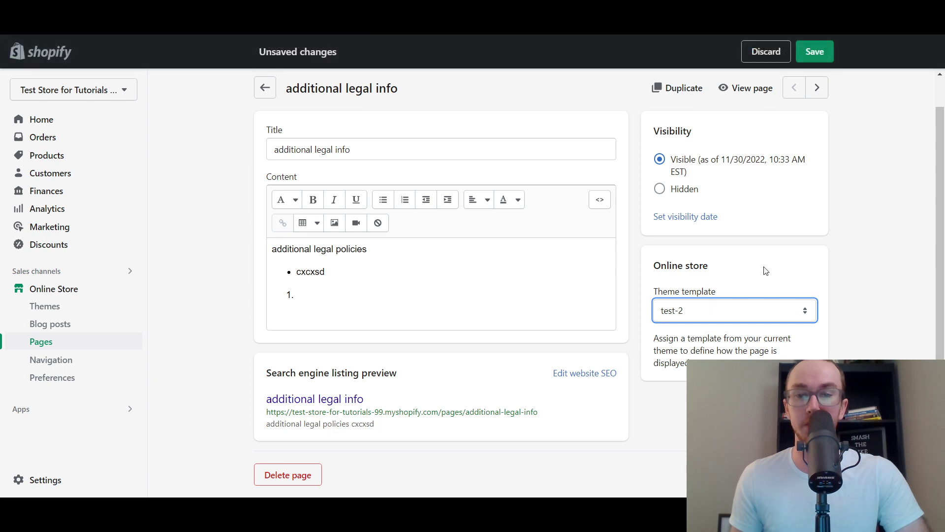
{"action": "left_click", "coordinate": [814, 51]}
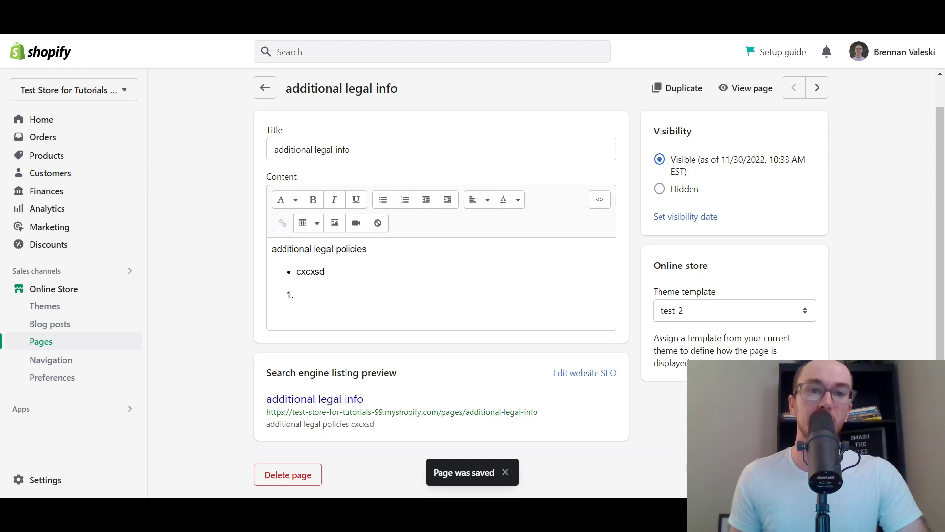
Compare the additional legal info page with the test1 page in the store preview
{"action": "left_click", "coordinate": [382, 36]}
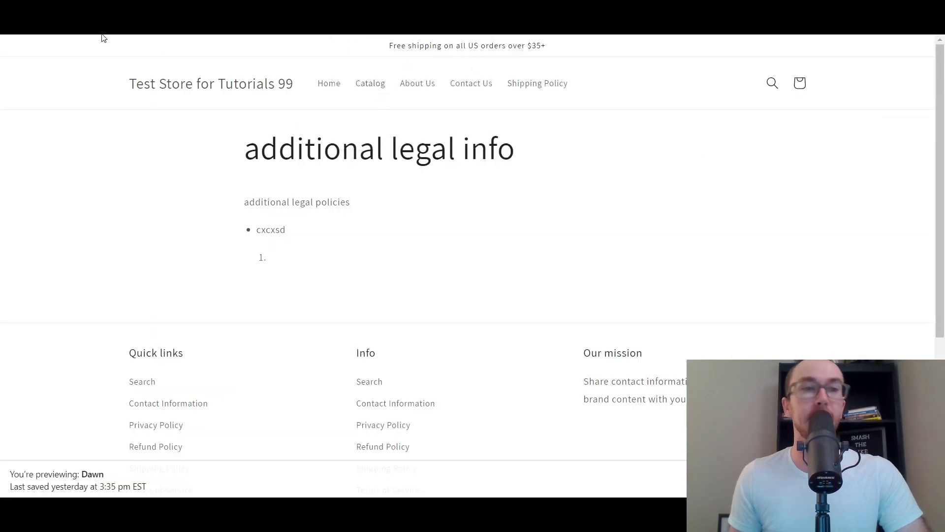
{"action": "scroll", "coordinate": [431, 205], "scroll_direction": "up", "scroll_amount": 1}
{"action": "scroll", "coordinate": [399, 220], "scroll_direction": "down", "scroll_amount": 1}
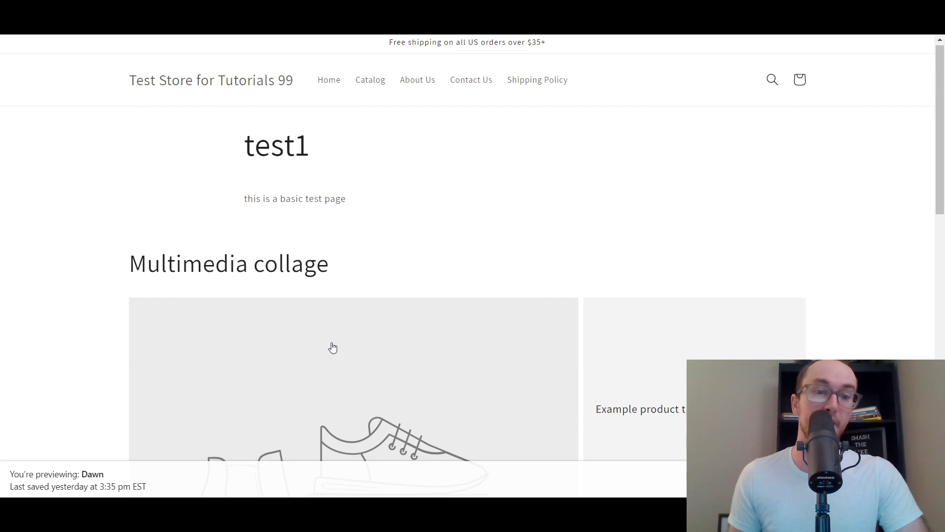
{"action": "scroll", "coordinate": [332, 347], "scroll_direction": "down", "scroll_amount": 10}
{"action": "scroll", "coordinate": [332, 348], "scroll_direction": "up", "scroll_amount": 7}
{"action": "scroll", "coordinate": [333, 347], "scroll_direction": "up", "scroll_amount": 4}
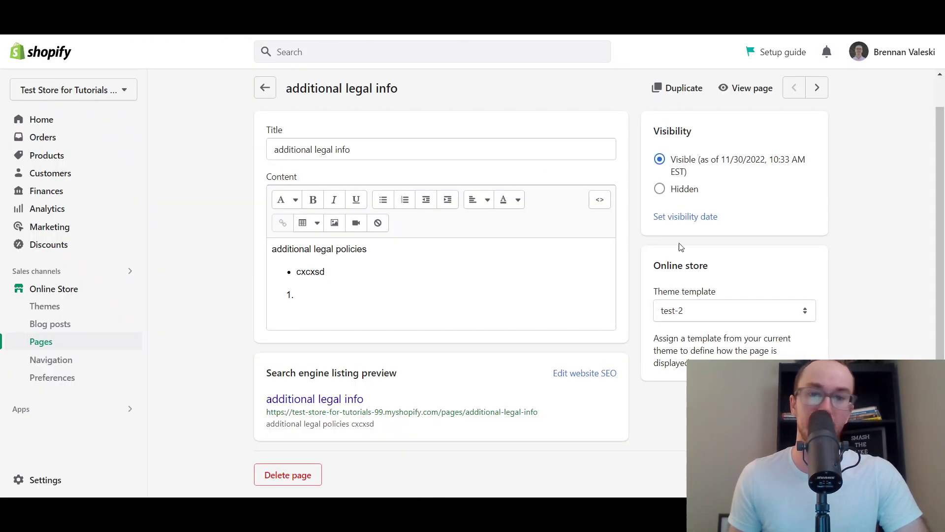
Check the theme template options offered for the additional legal info page and view the store's About Us page for comparison
{"action": "left_click", "coordinate": [678, 310]}
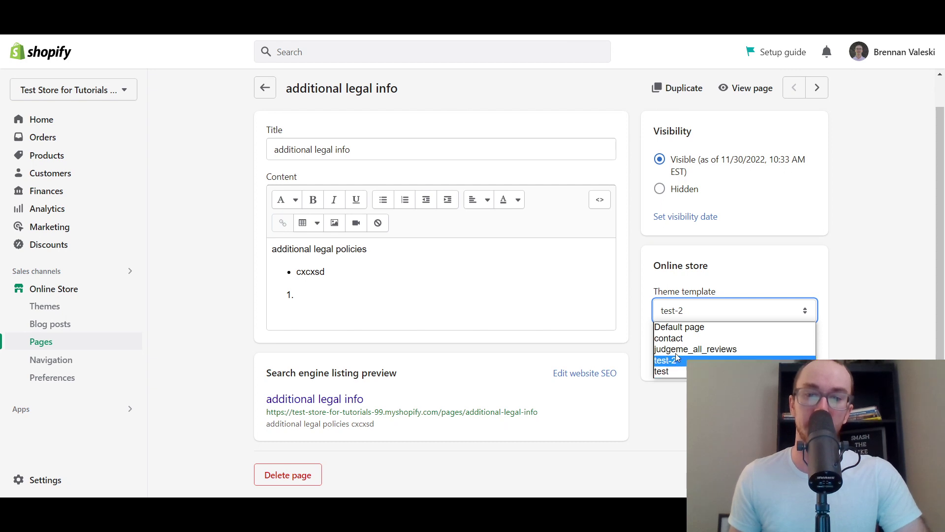
{"action": "left_click", "coordinate": [644, 269]}
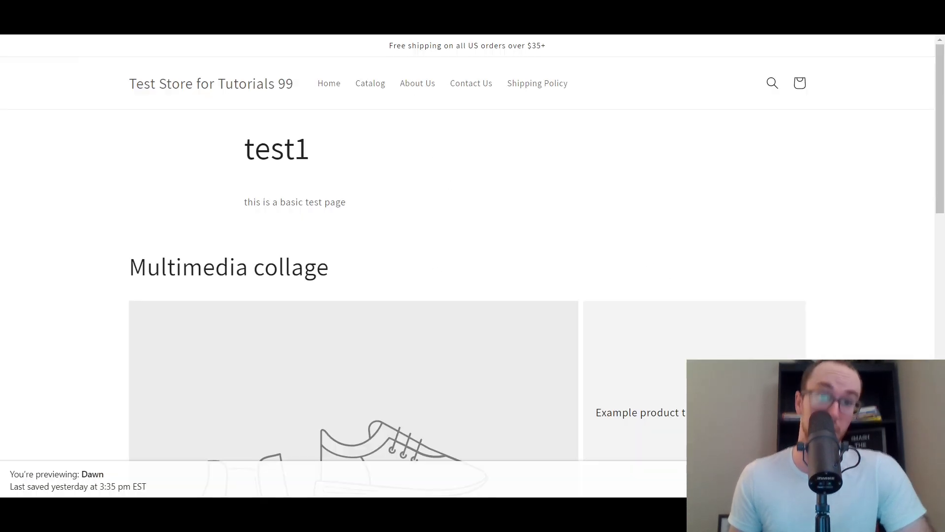
{"action": "left_click", "coordinate": [409, 82]}
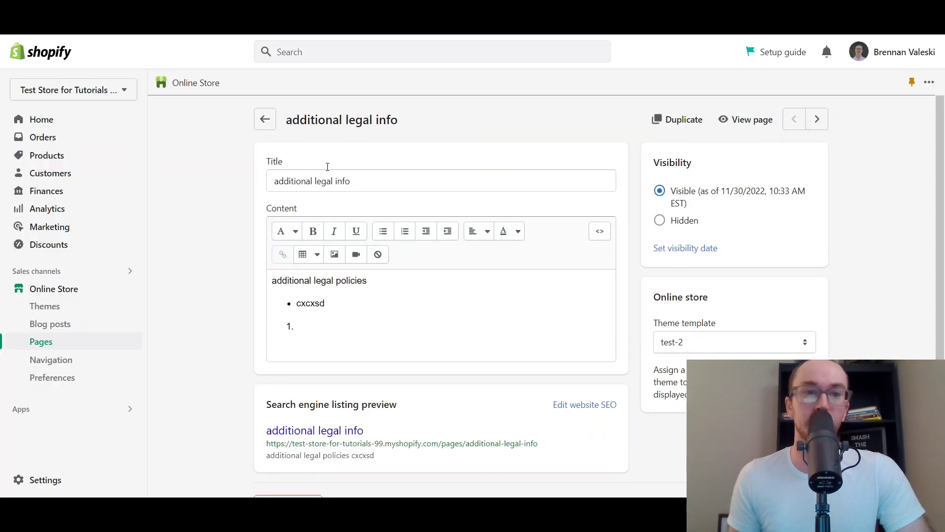
{"action": "left_click", "coordinate": [737, 345]}
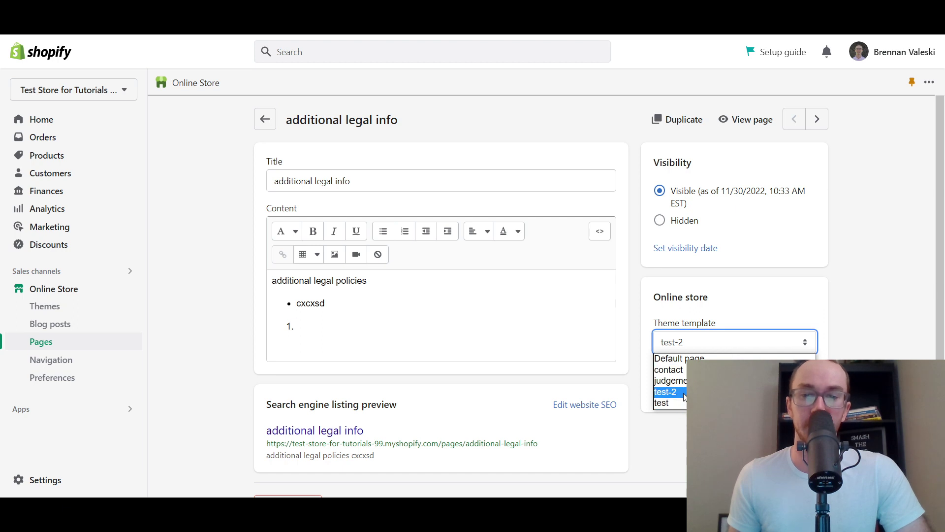
{"action": "left_click", "coordinate": [889, 308]}
{"action": "left_click", "coordinate": [702, 345]}
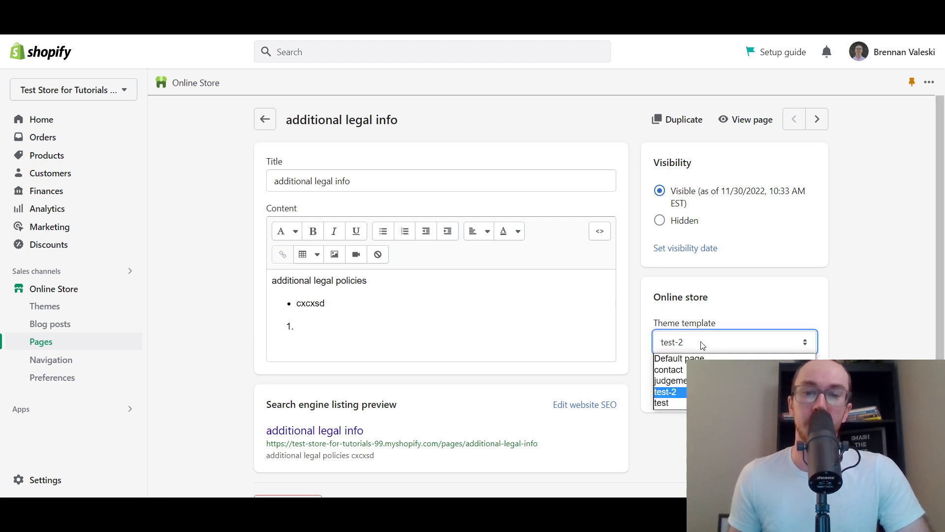
{"action": "left_click", "coordinate": [869, 343]}
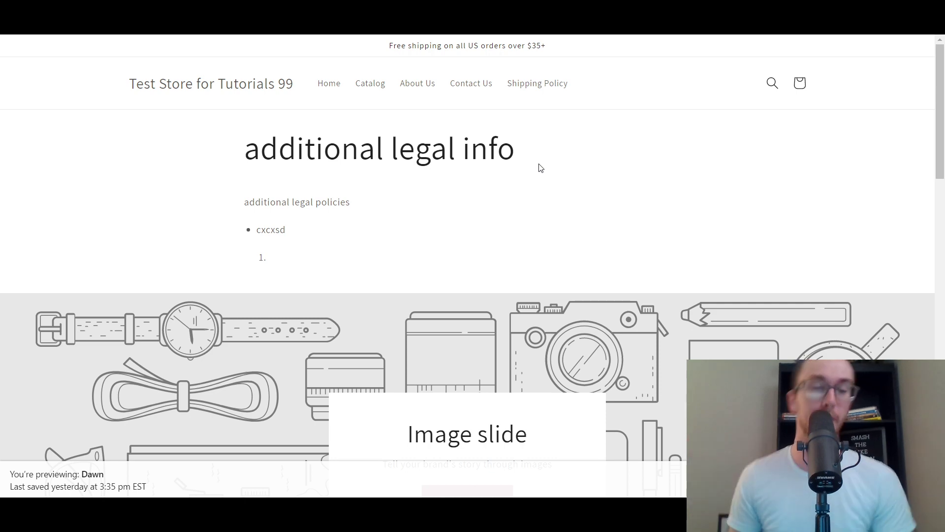
Examine the slideshow, email signup and featured collection sections of the additional legal info page in the store preview
{"action": "left_click_drag", "start_coordinate": [940, 127], "coordinate": [941, 201]}
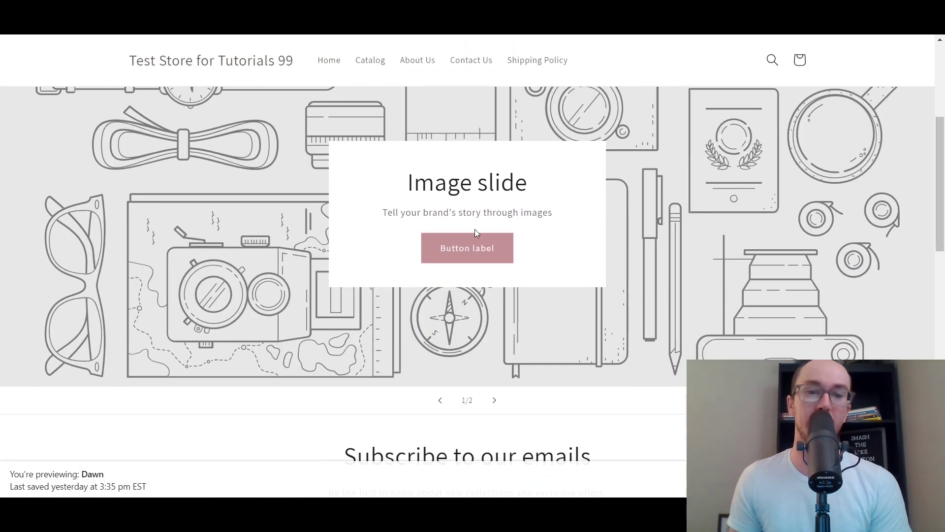
{"action": "left_click", "coordinate": [495, 401]}
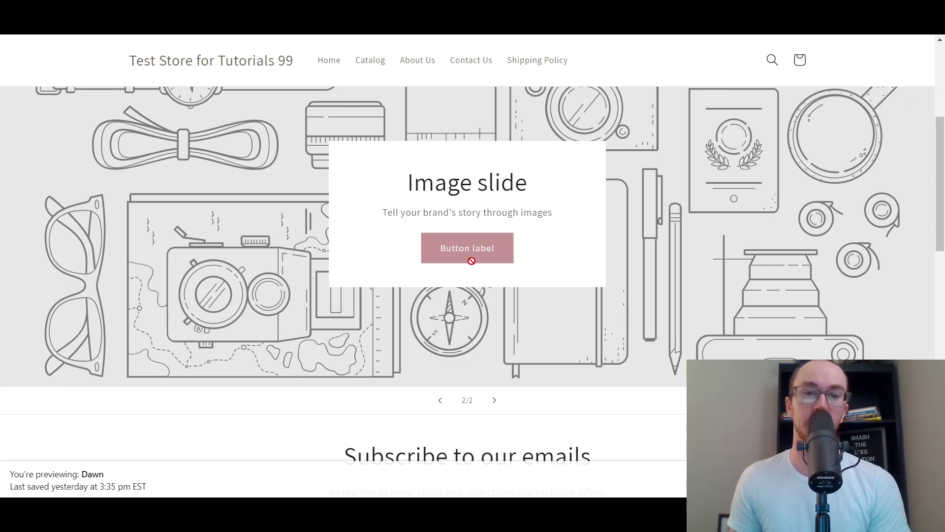
{"action": "left_click", "coordinate": [439, 400]}
{"action": "left_click_drag", "start_coordinate": [942, 211], "coordinate": [943, 284]}
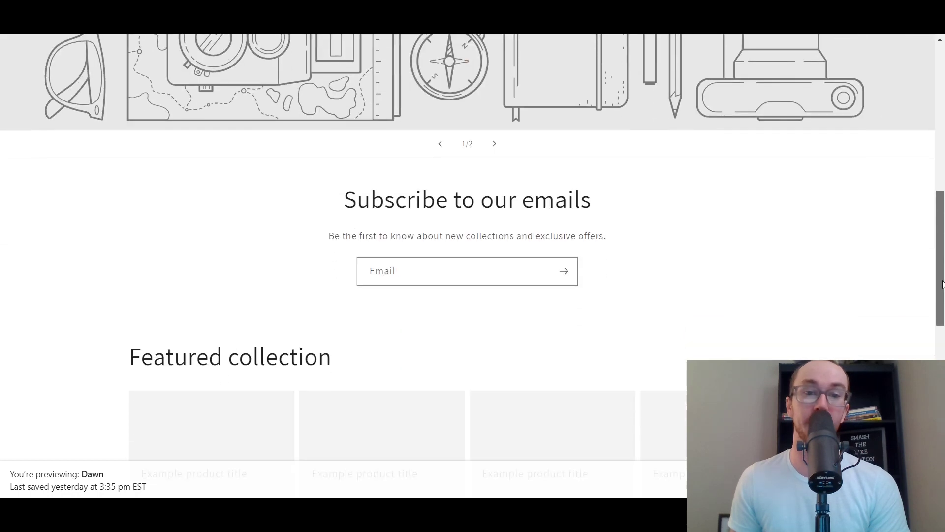
{"action": "scroll", "coordinate": [640, 305], "scroll_direction": "down", "scroll_amount": 2}
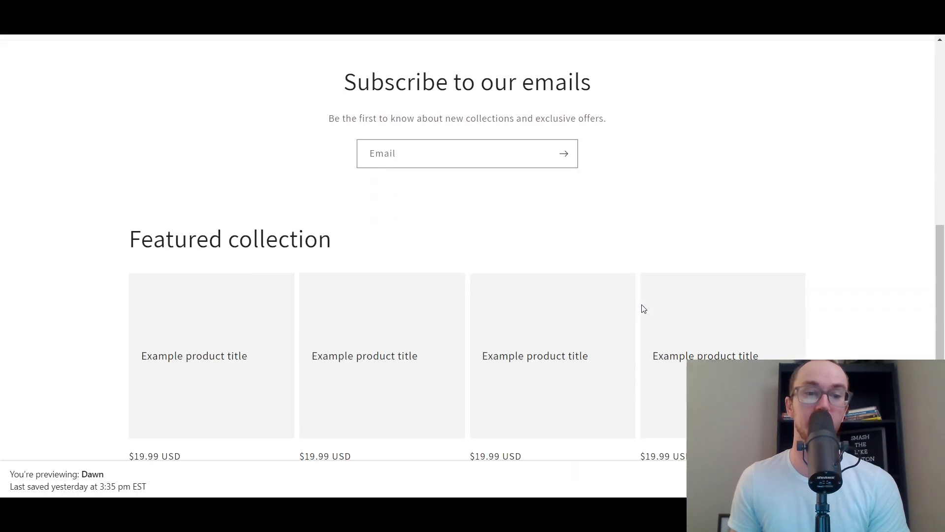
{"action": "scroll", "coordinate": [643, 309], "scroll_direction": "down", "scroll_amount": 2}
{"action": "left_click_drag", "start_coordinate": [941, 315], "coordinate": [941, 100]}
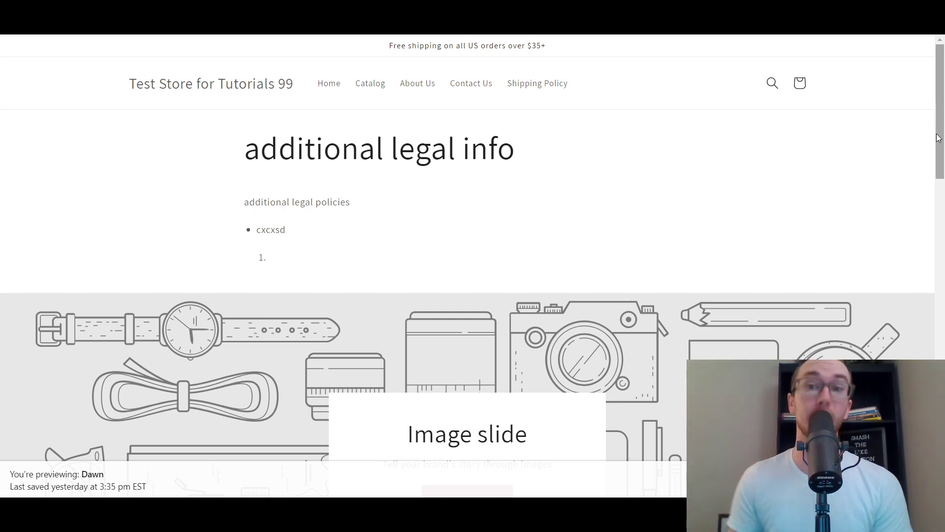
{"action": "scroll", "coordinate": [939, 138], "scroll_direction": "down", "scroll_amount": 1}
{"action": "scroll", "coordinate": [938, 138], "scroll_direction": "up", "scroll_amount": 1}
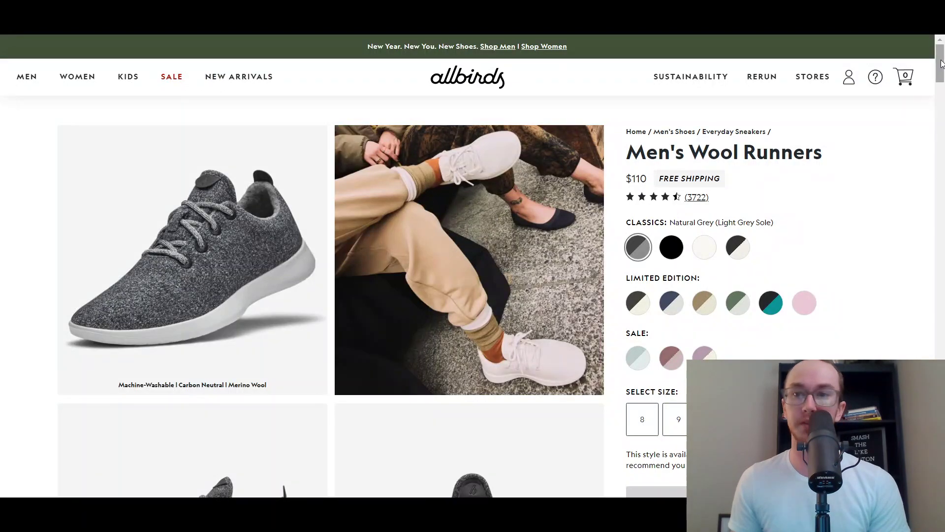
Examine the image and text sections of the Allbirds Men's Wool Runners product page as a customised template example
{"action": "scroll", "coordinate": [937, 79], "scroll_direction": "down", "scroll_amount": 4}
{"action": "left_click_drag", "start_coordinate": [937, 78], "coordinate": [941, 180]}
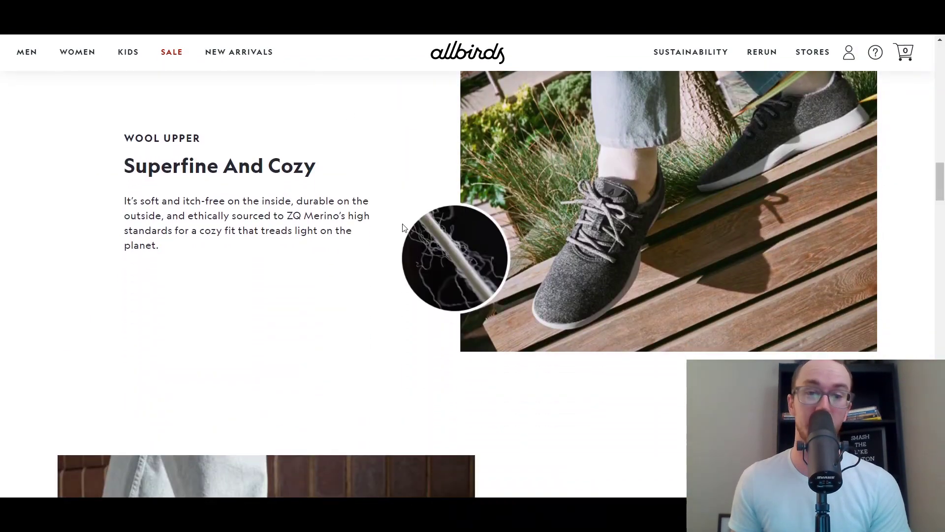
{"action": "scroll", "coordinate": [538, 185], "scroll_direction": "down", "scroll_amount": 8}
{"action": "scroll", "coordinate": [539, 274], "scroll_direction": "down", "scroll_amount": 8}
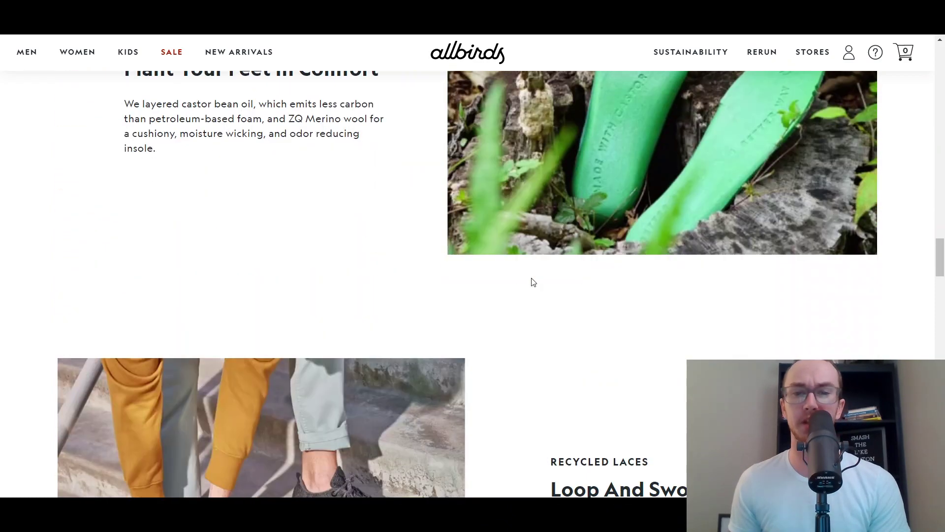
{"action": "scroll", "coordinate": [528, 280], "scroll_direction": "up", "scroll_amount": 12}
{"action": "scroll", "coordinate": [353, 320], "scroll_direction": "up", "scroll_amount": 15}
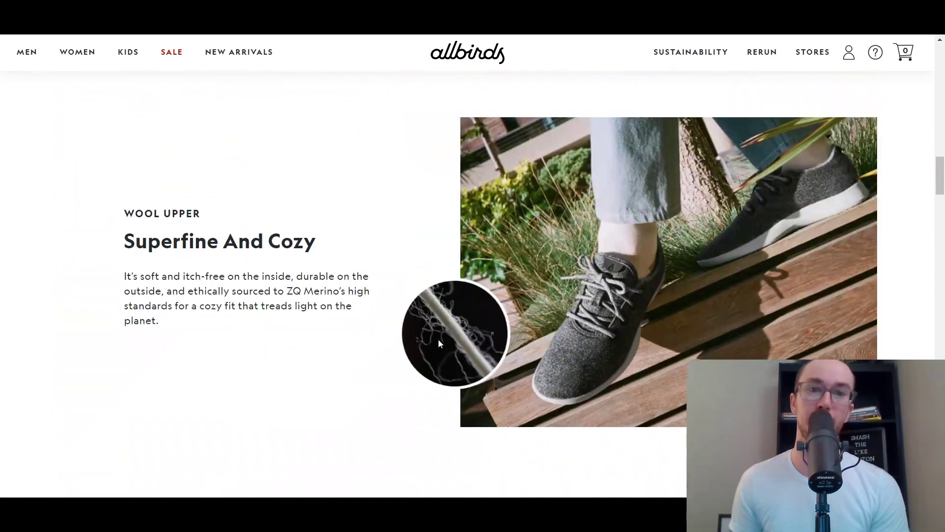
{"action": "scroll", "coordinate": [460, 298], "scroll_direction": "down", "scroll_amount": 5}
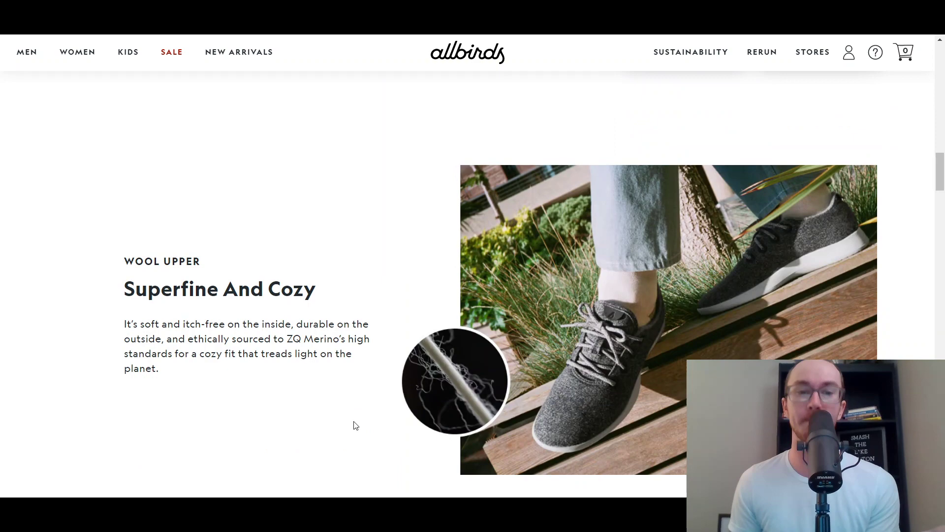
{"action": "scroll", "coordinate": [491, 300], "scroll_direction": "up", "scroll_amount": 10}
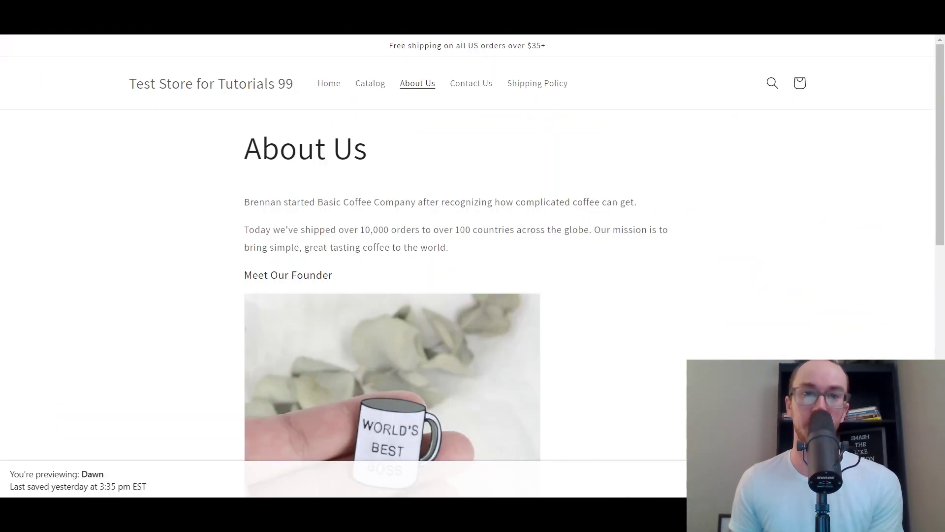
Compare the title and content blocks of the additional legal info and test1 pages with the sections below them in the preview
{"action": "left_click_drag", "start_coordinate": [939, 123], "coordinate": [924, 59]}
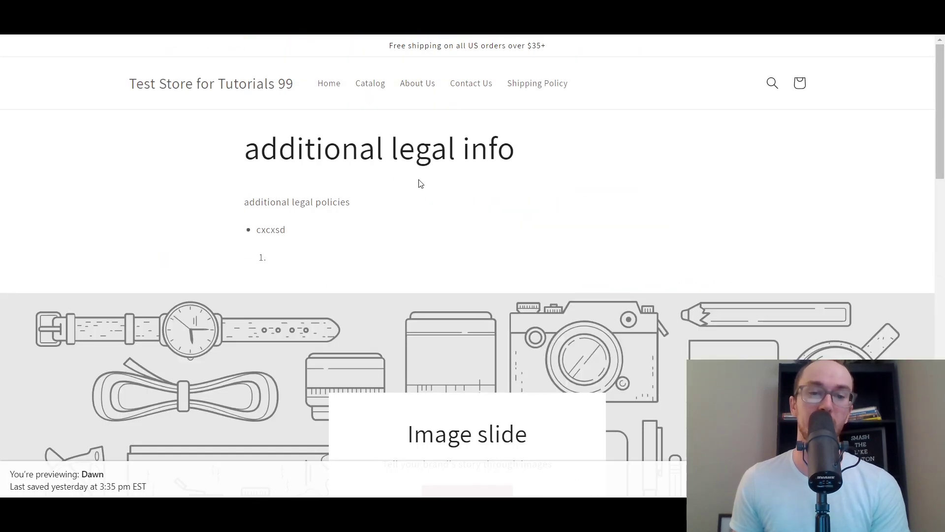
{"action": "left_click_drag", "start_coordinate": [256, 156], "coordinate": [397, 275]}
{"action": "left_click", "coordinate": [270, 246]}
{"action": "left_click", "coordinate": [305, 193]}
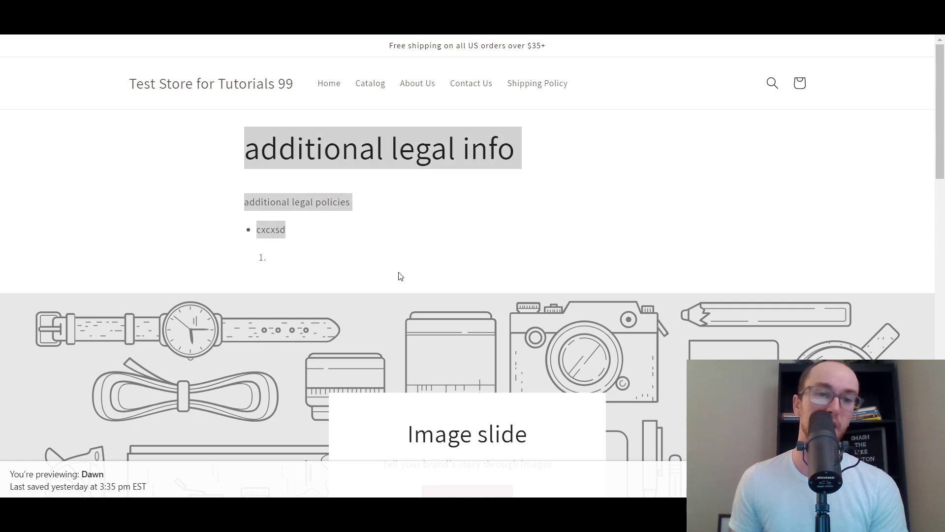
{"action": "left_click", "coordinate": [355, 268]}
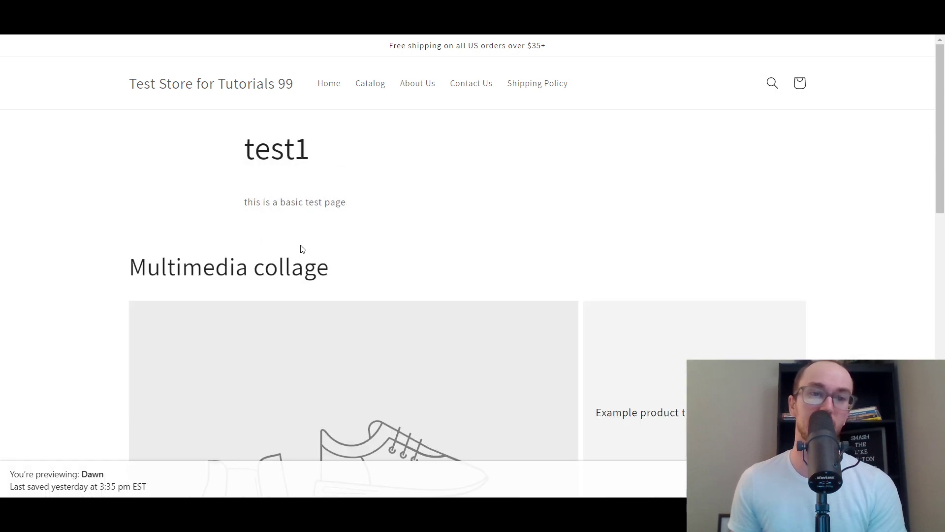
{"action": "scroll", "coordinate": [422, 228], "scroll_direction": "down", "scroll_amount": 3}
{"action": "scroll", "coordinate": [422, 228], "scroll_direction": "up", "scroll_amount": 3}
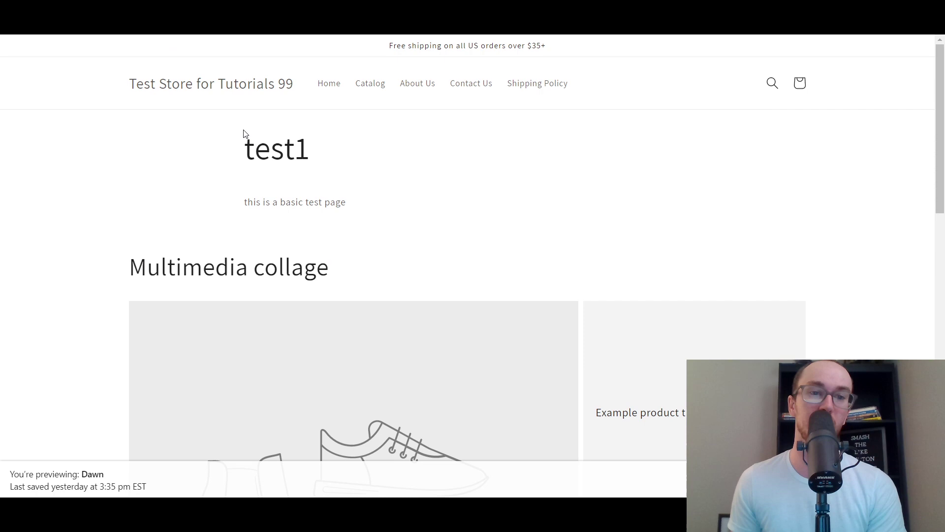
{"action": "left_click_drag", "start_coordinate": [244, 135], "coordinate": [359, 202]}
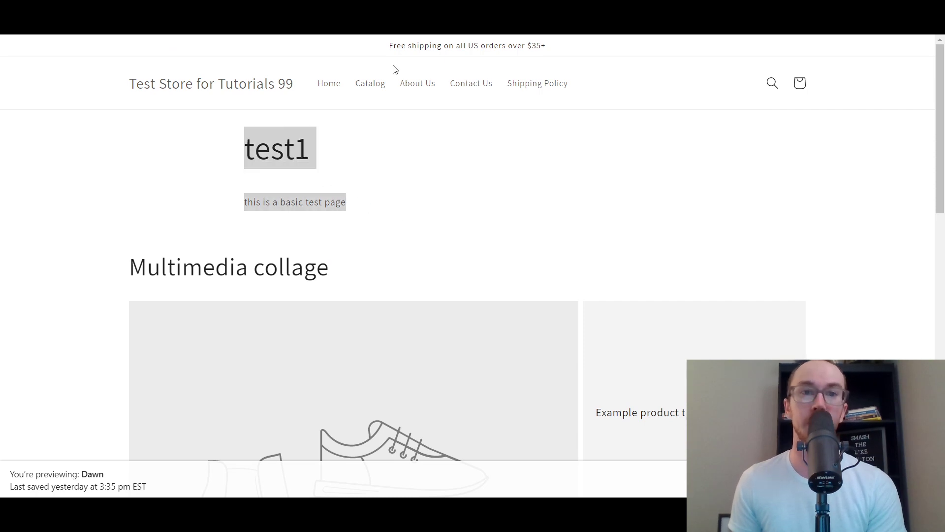
{"action": "left_click", "coordinate": [390, 165]}
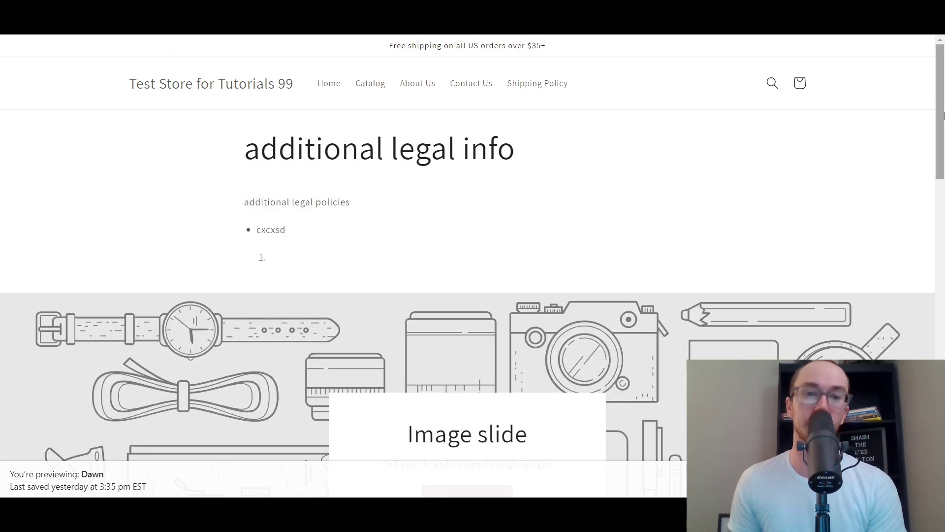
{"action": "scroll", "coordinate": [943, 174], "scroll_direction": "down", "scroll_amount": 4}
{"action": "left_click_drag", "start_coordinate": [943, 173], "coordinate": [925, 158]}
{"action": "scroll", "coordinate": [924, 168], "scroll_direction": "down", "scroll_amount": 2}
{"action": "scroll", "coordinate": [923, 128], "scroll_direction": "up", "scroll_amount": 6}
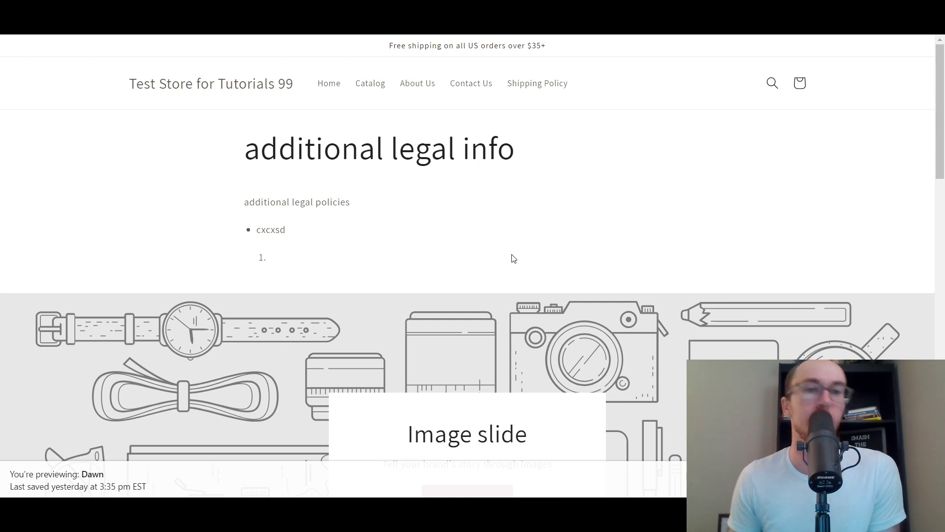
{"action": "left_click_drag", "start_coordinate": [247, 148], "coordinate": [350, 236]}
{"action": "left_click", "coordinate": [374, 242]}
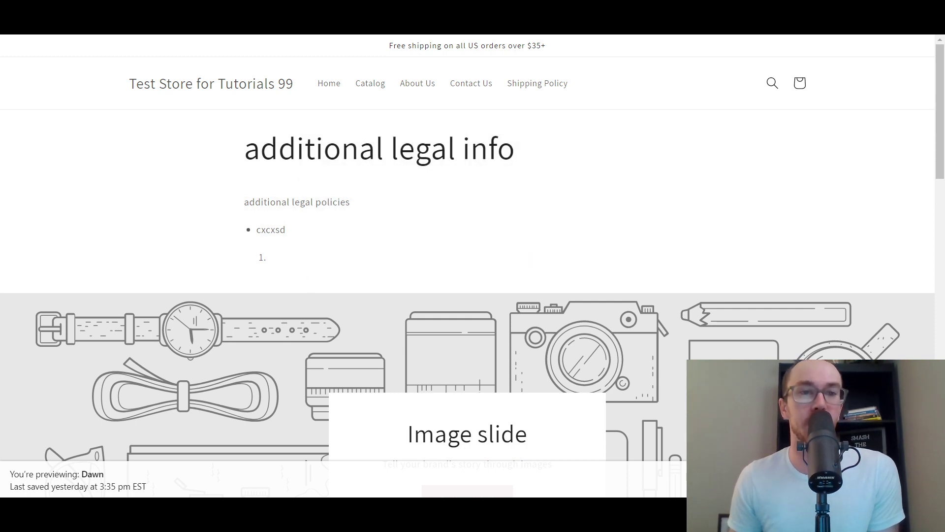
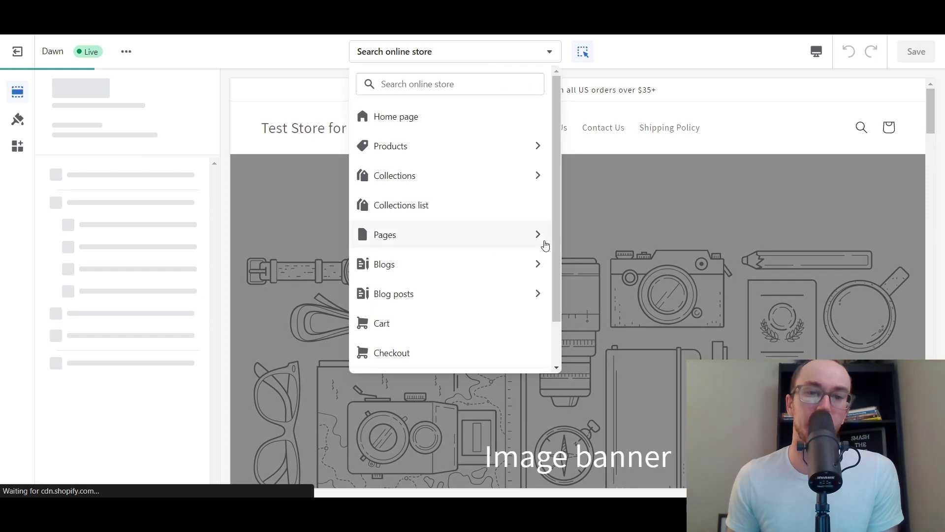
Open the test-2 page template in the theme editor
{"action": "left_click", "coordinate": [543, 236]}
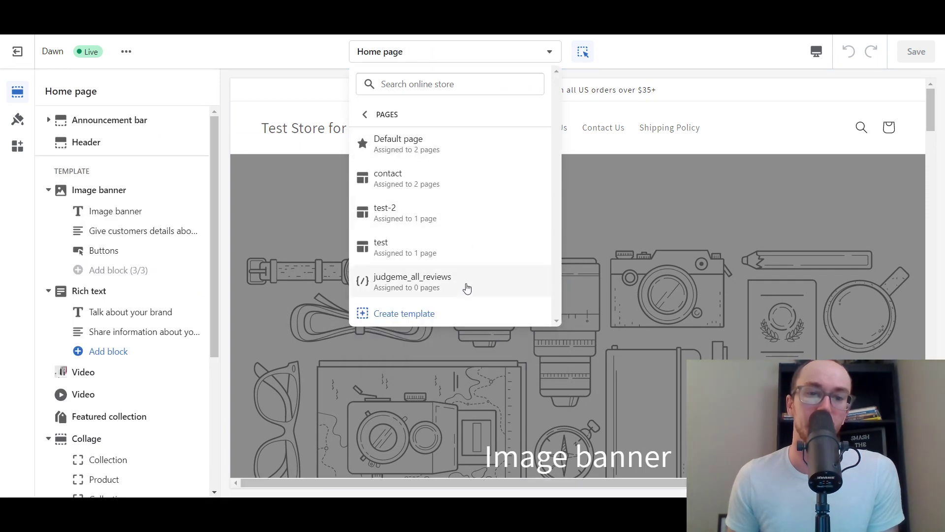
{"action": "left_click", "coordinate": [460, 259]}
{"action": "left_click", "coordinate": [542, 54]}
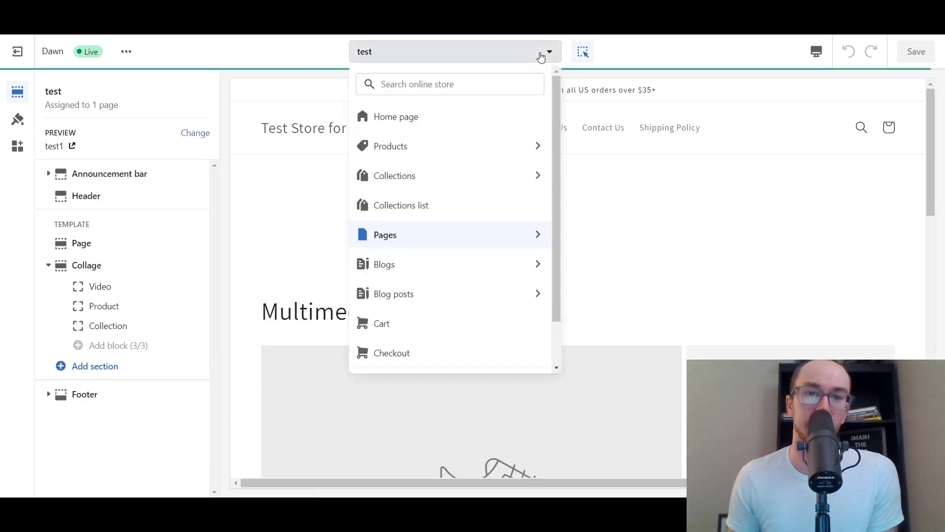
{"action": "left_click", "coordinate": [543, 238]}
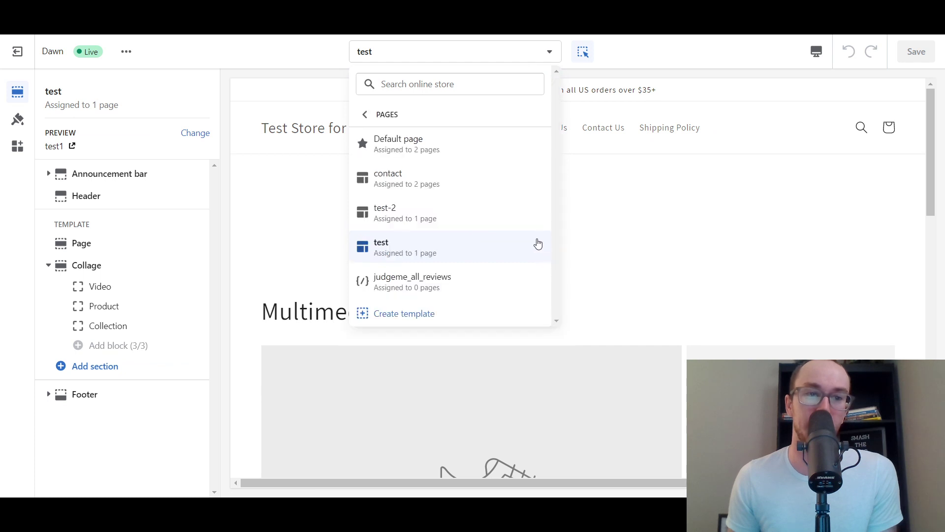
{"action": "left_click", "coordinate": [486, 225]}
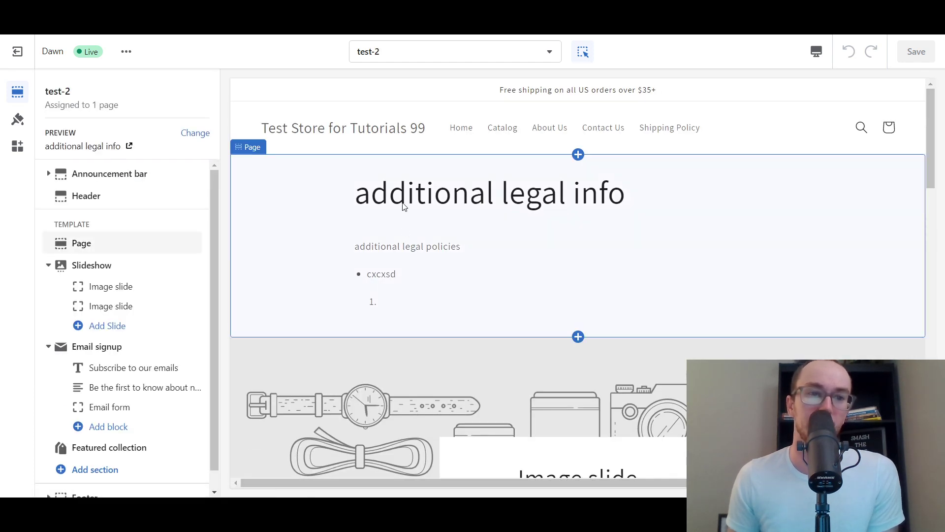
Hide the Page section in the test-2 template, save the template and review the additional legal info page in the preview
{"action": "left_click", "coordinate": [257, 193]}
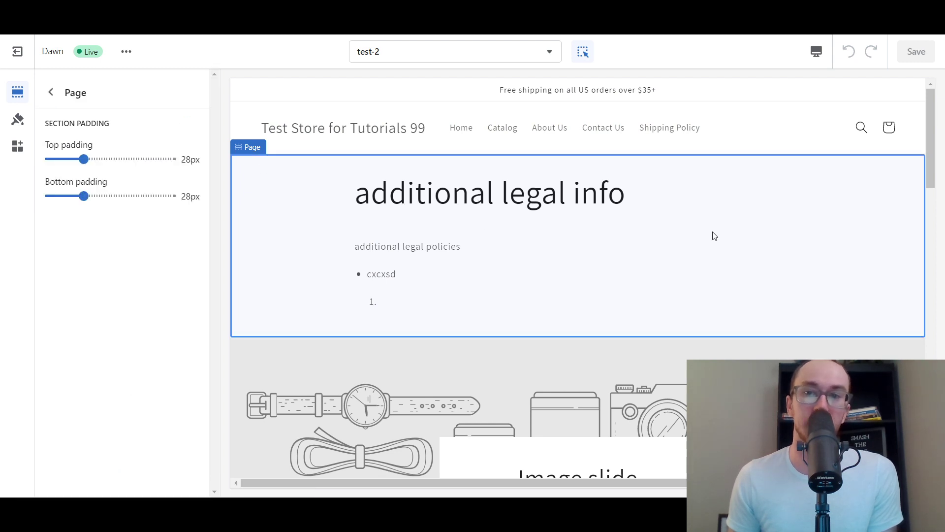
{"action": "left_click", "coordinate": [51, 93]}
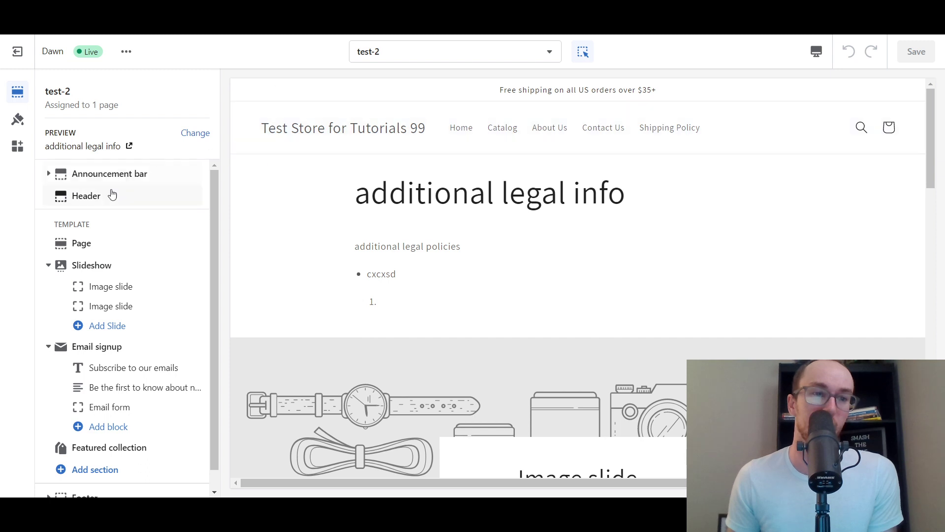
{"action": "left_click", "coordinate": [176, 243]}
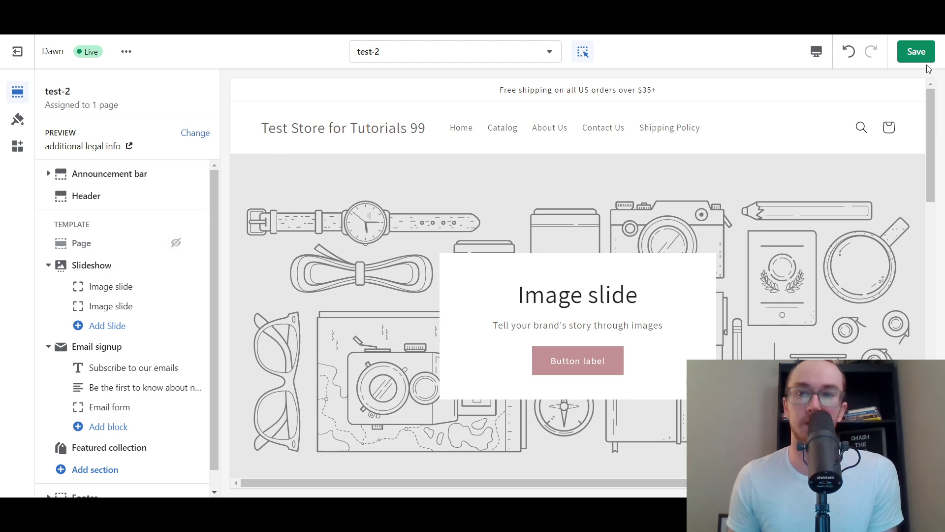
{"action": "left_click", "coordinate": [916, 51]}
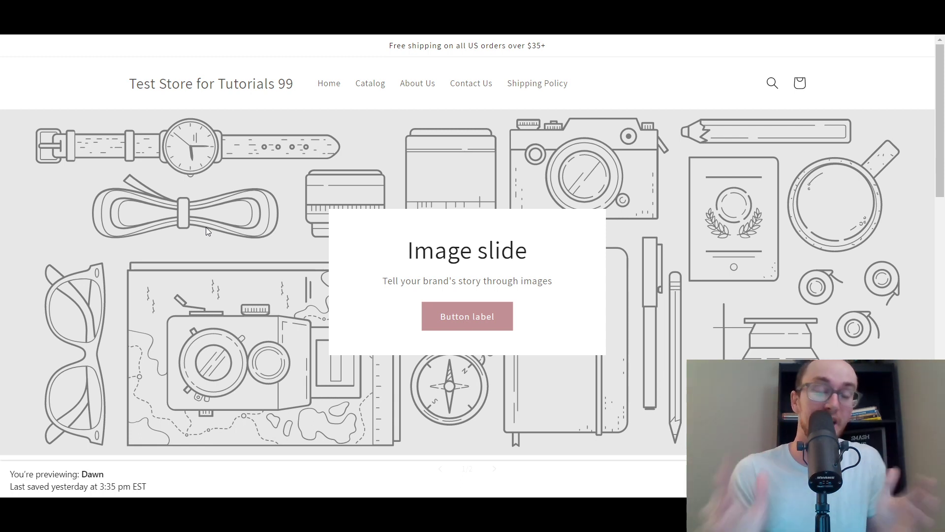
{"action": "scroll", "coordinate": [944, 206], "scroll_direction": "down", "scroll_amount": 15}
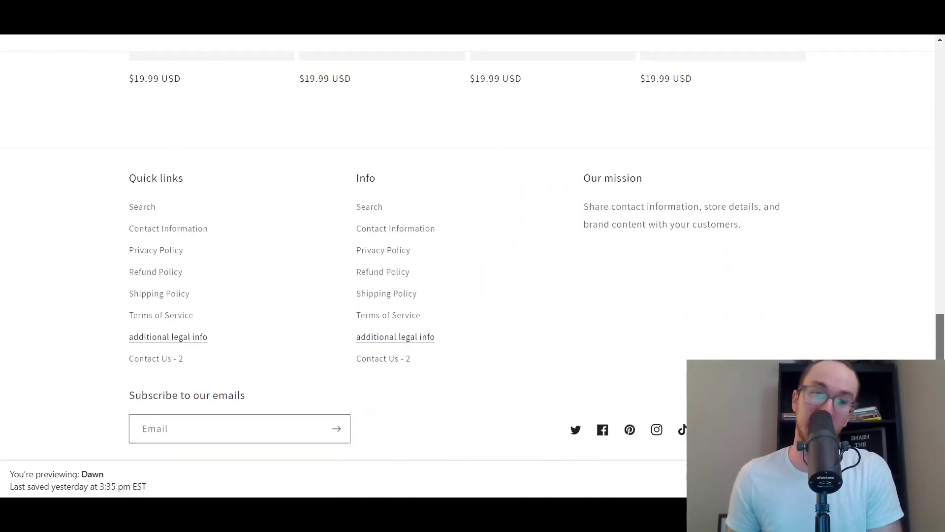
Review the additional legal info page preview and compare it with the test-2 template's section list, including the hidden Page section
{"action": "scroll", "coordinate": [513, 109], "scroll_direction": "up", "scroll_amount": 15}
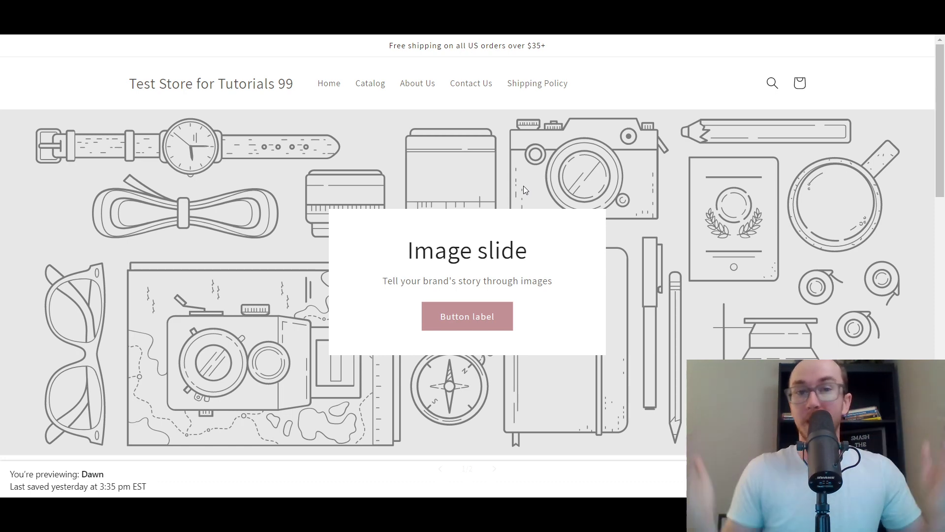
{"action": "mouse_move", "coordinate": [940, 132]}
{"action": "left_mouse_down"}
{"action": "mouse_move", "coordinate": [941, 380]}
{"action": "mouse_move", "coordinate": [942, 132]}
{"action": "left_mouse_up"}
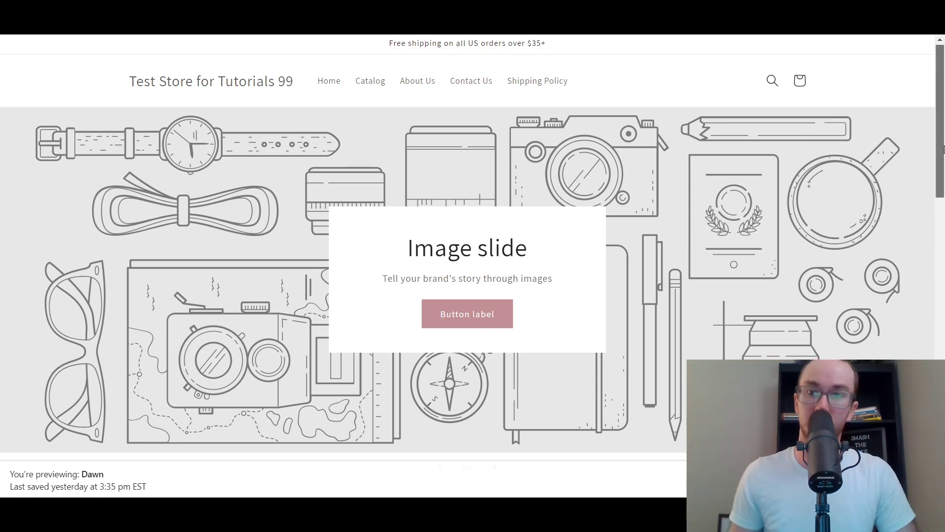
{"action": "scroll", "coordinate": [566, 295], "scroll_direction": "down", "scroll_amount": 10}
{"action": "scroll", "coordinate": [443, 394], "scroll_direction": "up", "scroll_amount": 10}
{"action": "scroll", "coordinate": [613, 307], "scroll_direction": "down", "scroll_amount": 10}
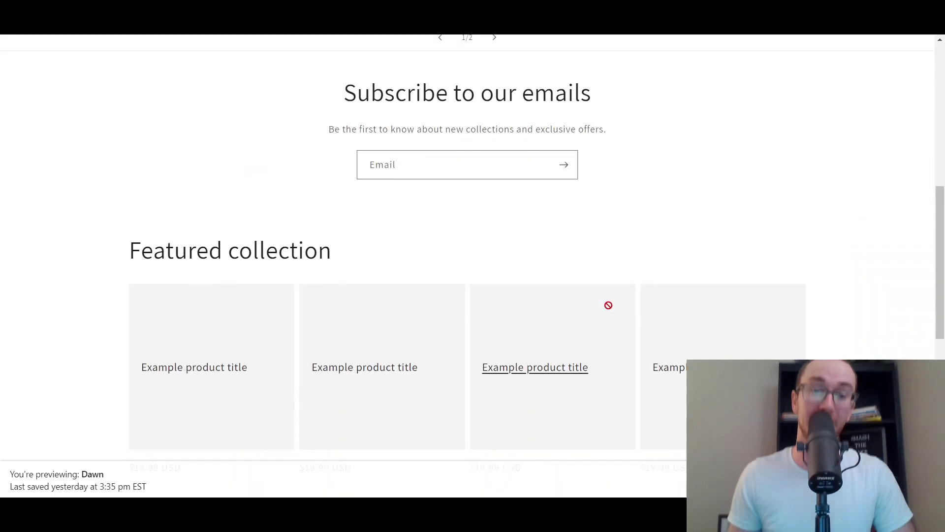
{"action": "scroll", "coordinate": [594, 316], "scroll_direction": "up", "scroll_amount": 10}
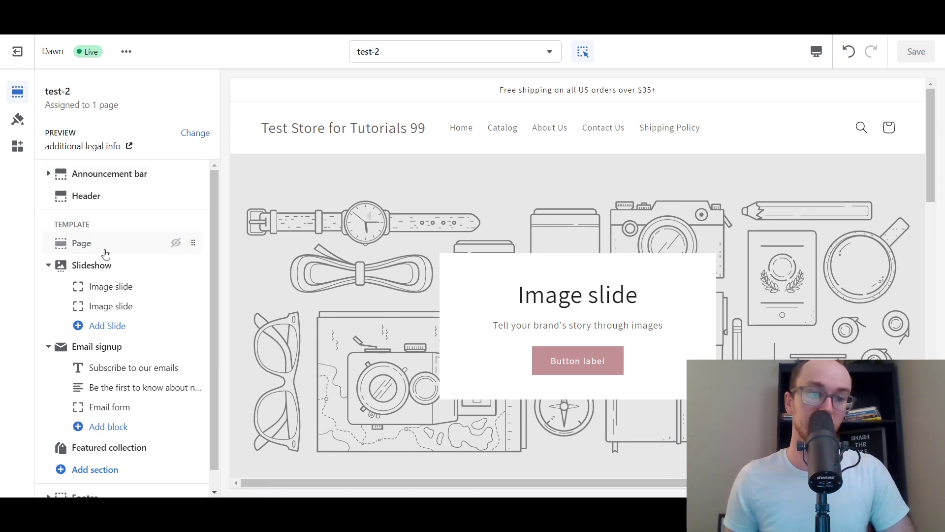
{"action": "scroll", "coordinate": [137, 353], "scroll_direction": "down", "scroll_amount": 1}
{"action": "scroll", "coordinate": [119, 305], "scroll_direction": "up", "scroll_amount": 1}
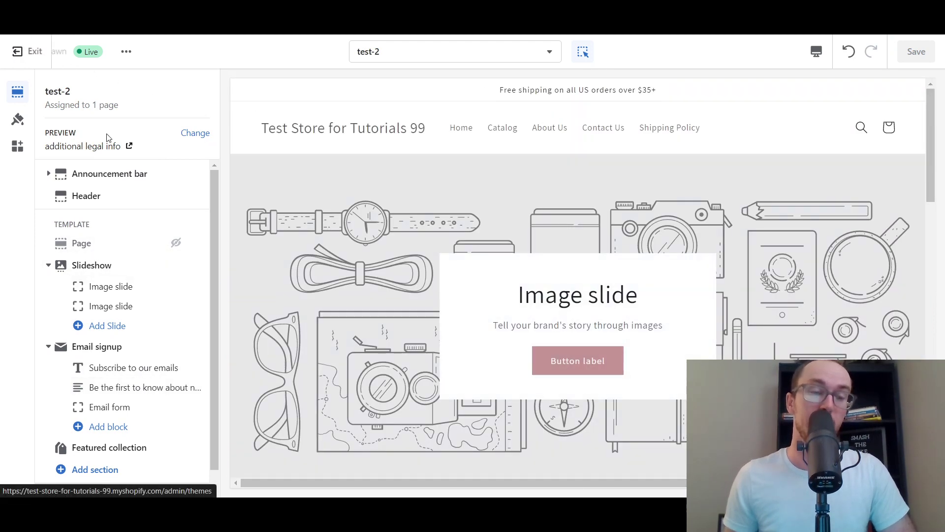
Open the Default product template in the theme editor and examine its product details and the sections below them
{"action": "left_click", "coordinate": [525, 53]}
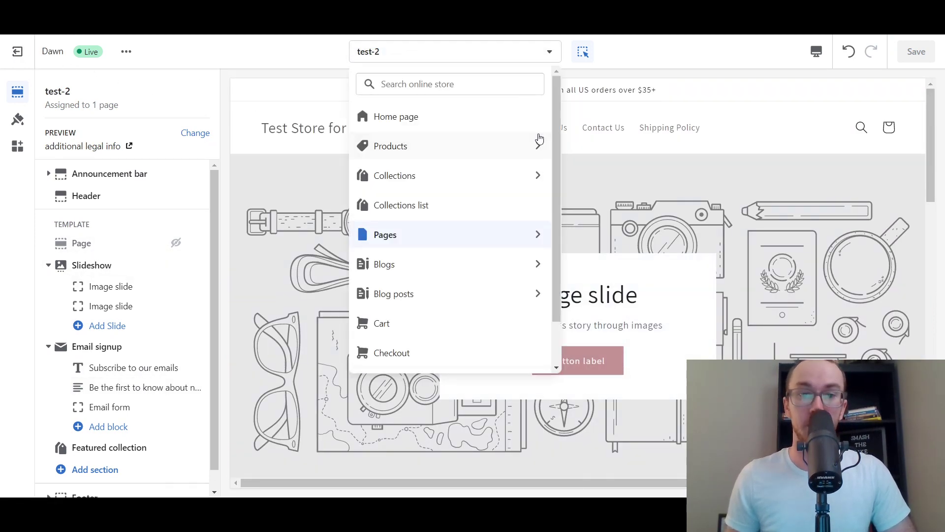
{"action": "left_click", "coordinate": [538, 148]}
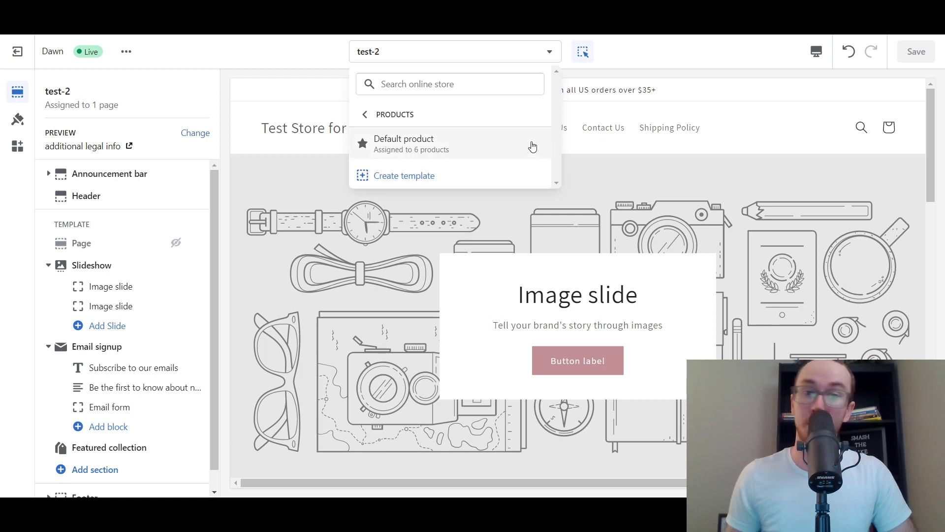
{"action": "left_click", "coordinate": [439, 157]}
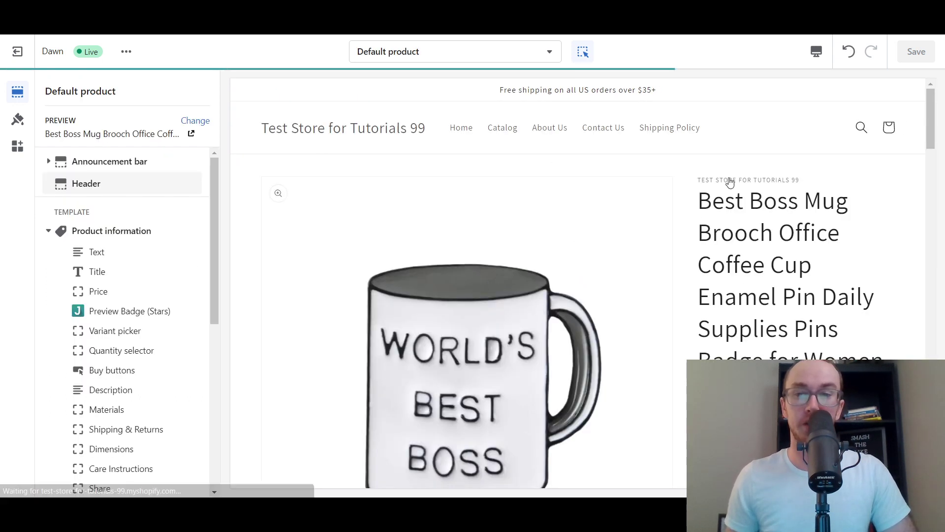
{"action": "scroll", "coordinate": [768, 273], "scroll_direction": "down", "scroll_amount": 10}
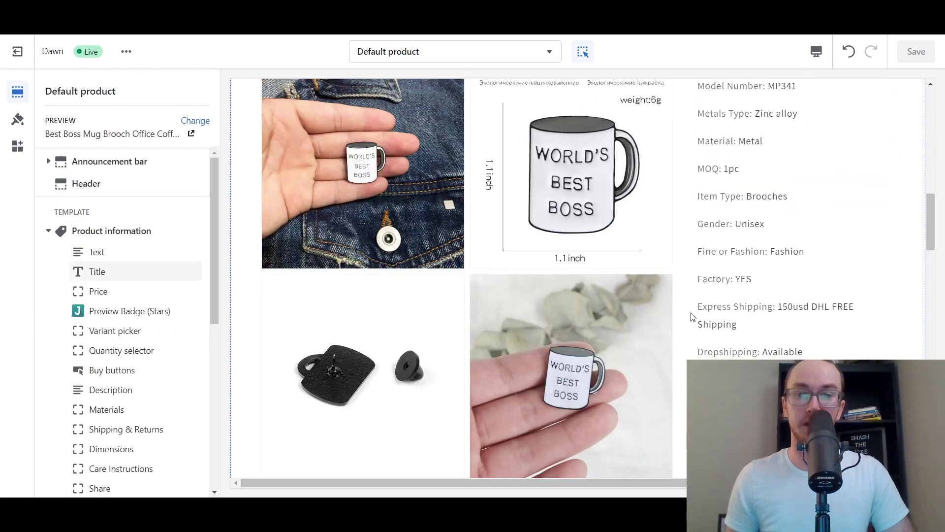
{"action": "scroll", "coordinate": [605, 295], "scroll_direction": "down", "scroll_amount": 10}
{"action": "scroll", "coordinate": [643, 282], "scroll_direction": "up", "scroll_amount": 3}
{"action": "scroll", "coordinate": [643, 283], "scroll_direction": "down", "scroll_amount": 10}
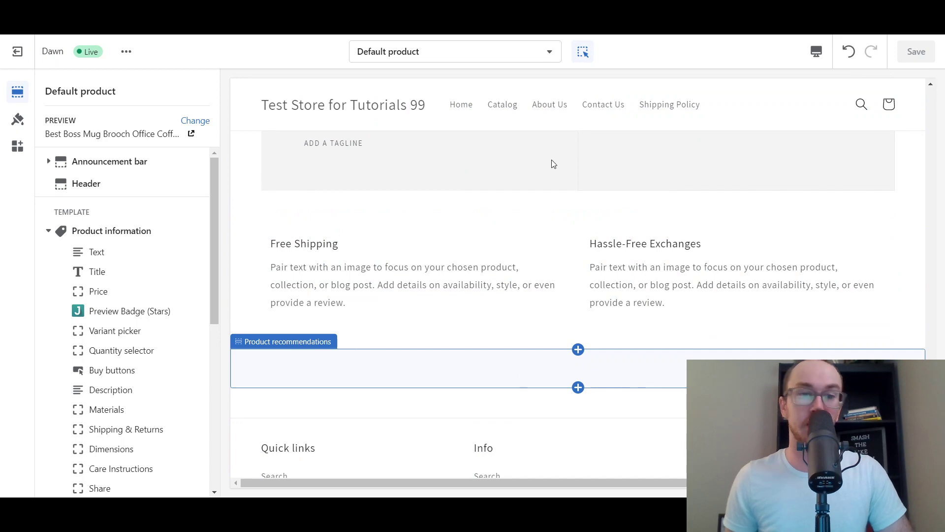
{"action": "scroll", "coordinate": [625, 287], "scroll_direction": "up", "scroll_amount": 15}
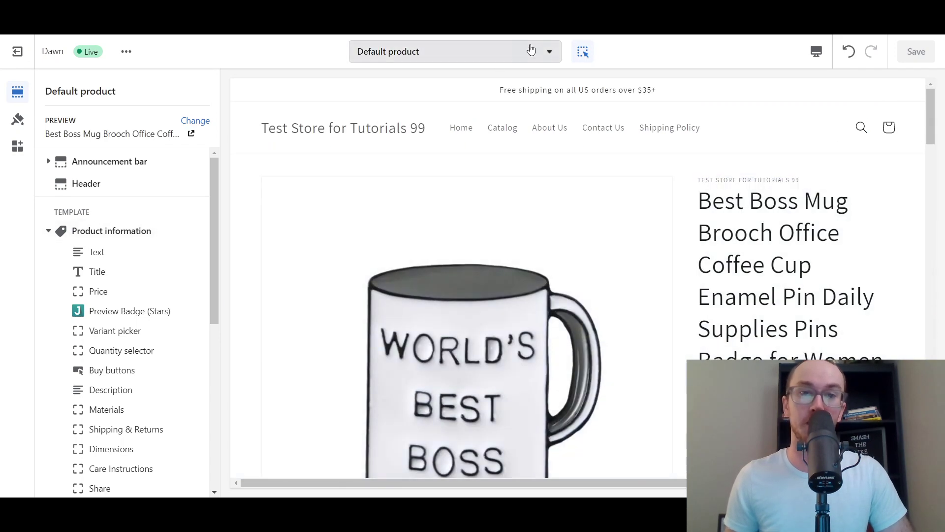
Create a product template named test2 based on Default product
{"action": "left_click", "coordinate": [545, 53]}
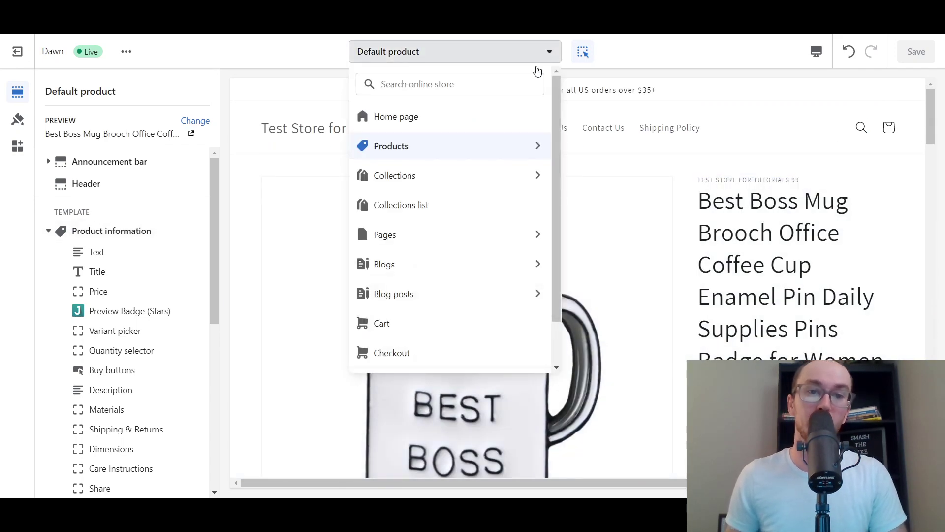
{"action": "left_click", "coordinate": [542, 146]}
{"action": "left_click", "coordinate": [482, 180]}
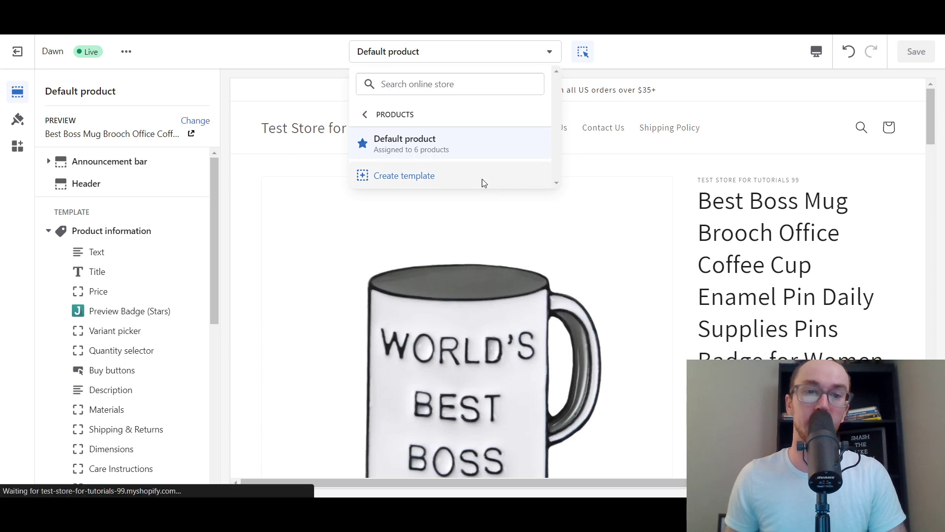
{"action": "left_click", "coordinate": [570, 266]}
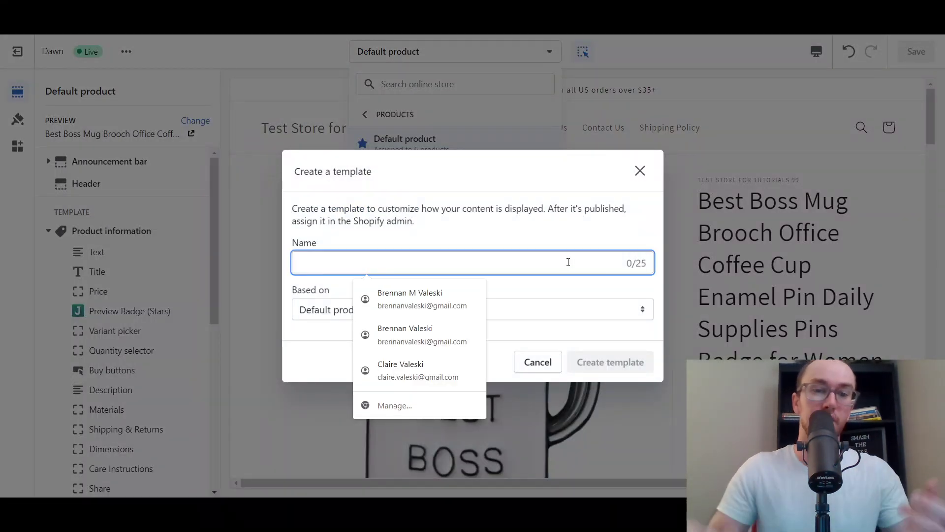
{"action": "left_click", "coordinate": [556, 254]}
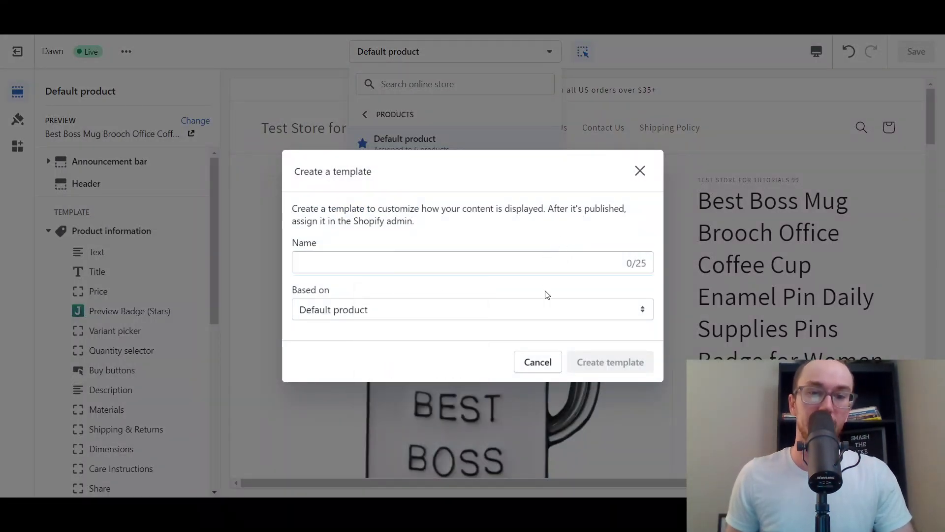
{"action": "left_click", "coordinate": [546, 259]}
{"action": "type", "text": "test2"}
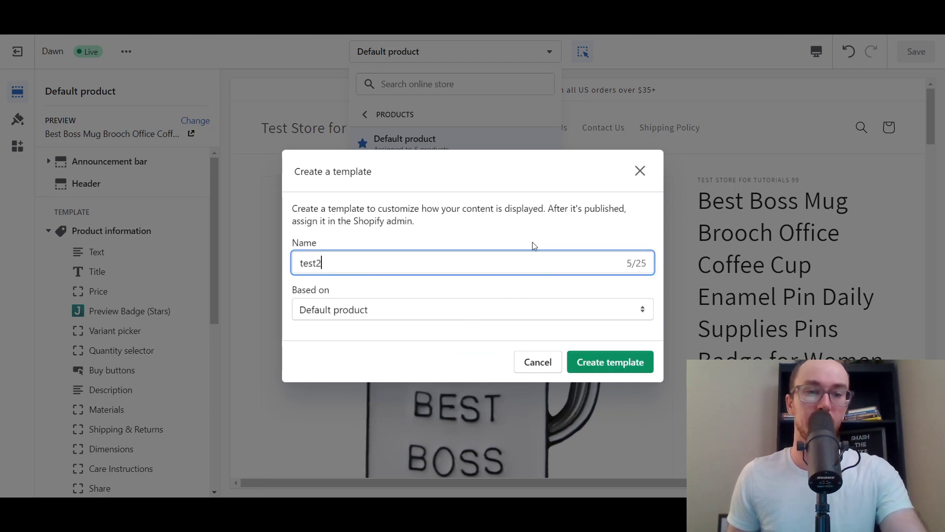
{"action": "left_click", "coordinate": [534, 231]}
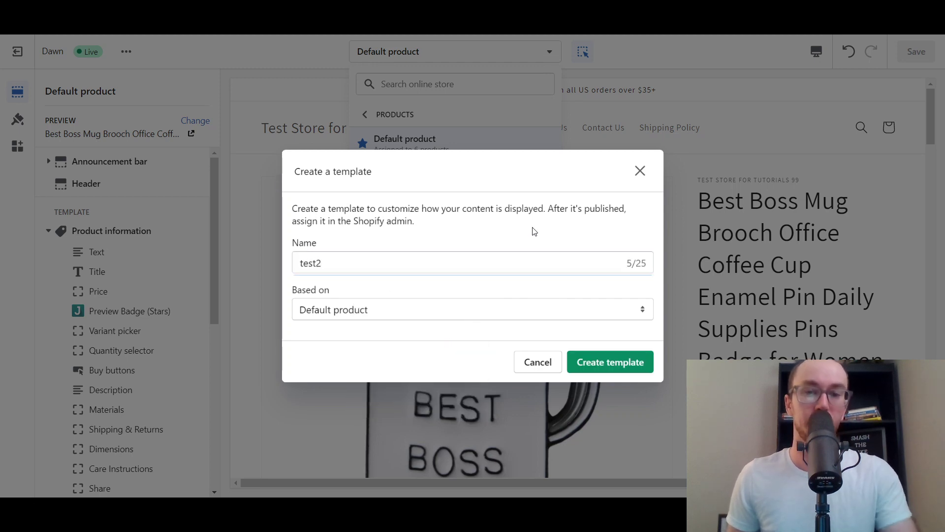
{"action": "left_click", "coordinate": [415, 311]}
{"action": "left_click", "coordinate": [415, 317]}
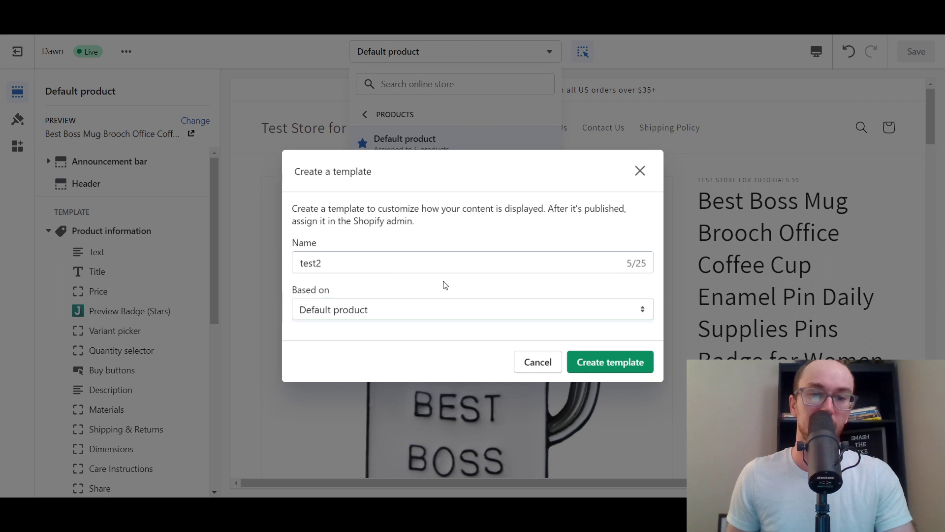
{"action": "left_click", "coordinate": [613, 374]}
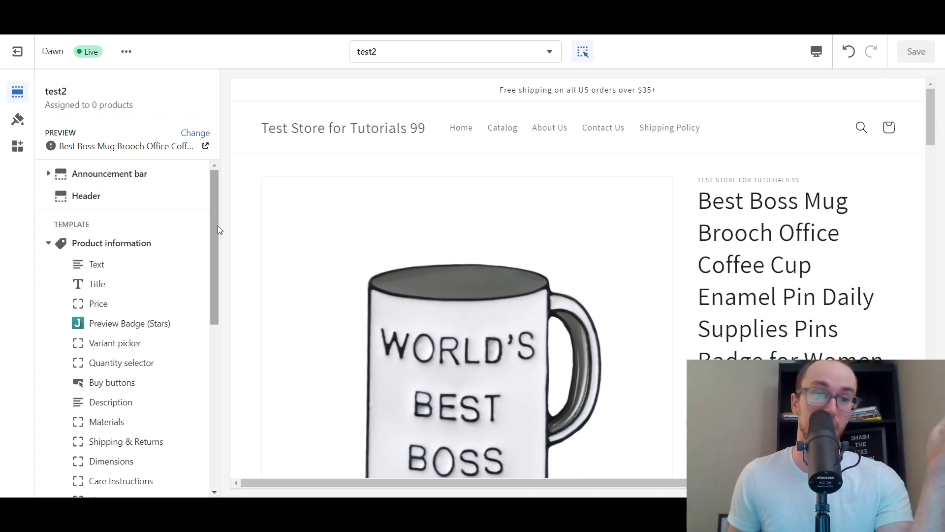
Add a Collage section between the customer reviews and the Image with text section of the test2 template, and save it
{"action": "scroll", "coordinate": [525, 373], "scroll_direction": "down", "scroll_amount": 12}
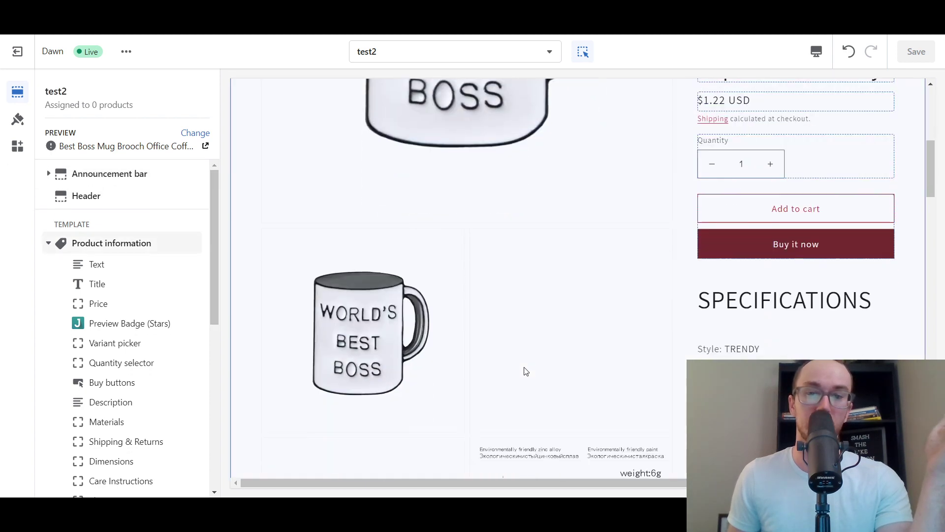
{"action": "scroll", "coordinate": [523, 367], "scroll_direction": "down", "scroll_amount": 15}
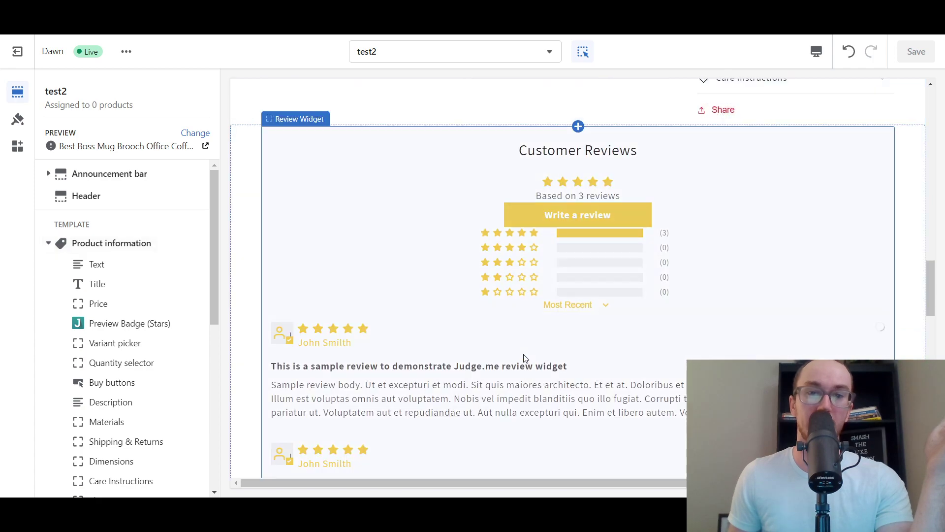
{"action": "scroll", "coordinate": [525, 358], "scroll_direction": "down", "scroll_amount": 4}
{"action": "scroll", "coordinate": [536, 366], "scroll_direction": "up", "scroll_amount": 10}
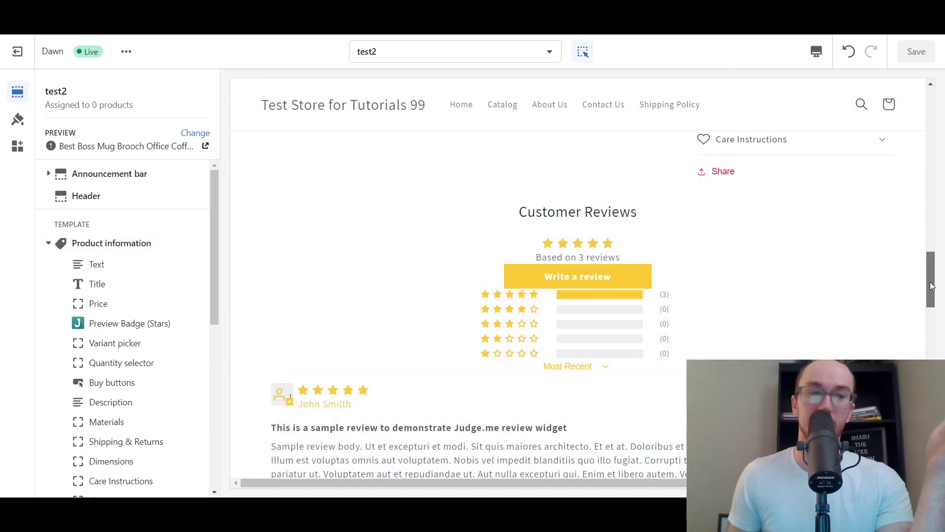
{"action": "left_click_drag", "start_coordinate": [932, 286], "coordinate": [935, 374]}
{"action": "scroll", "coordinate": [585, 403], "scroll_direction": "up", "scroll_amount": 6}
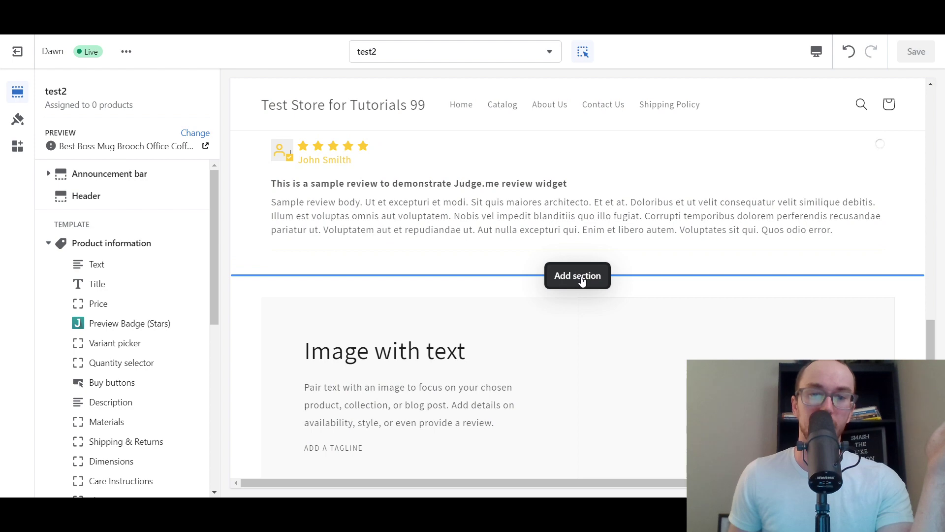
{"action": "left_click", "coordinate": [583, 281]}
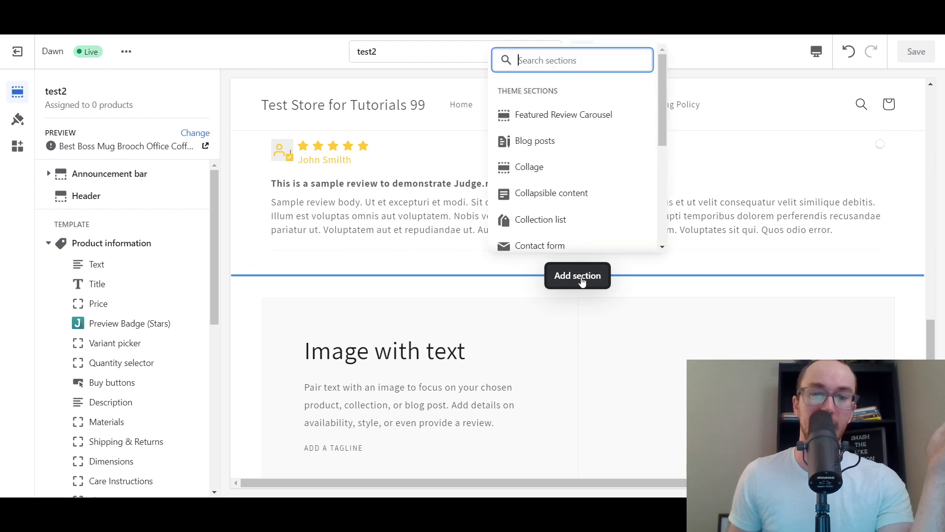
{"action": "left_click", "coordinate": [608, 168]}
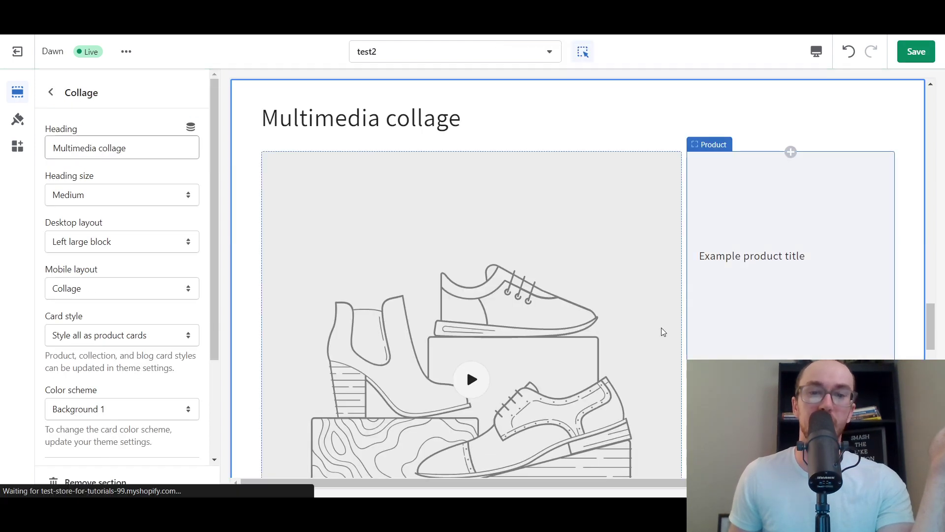
{"action": "left_click_drag", "start_coordinate": [930, 327], "coordinate": [937, 105]}
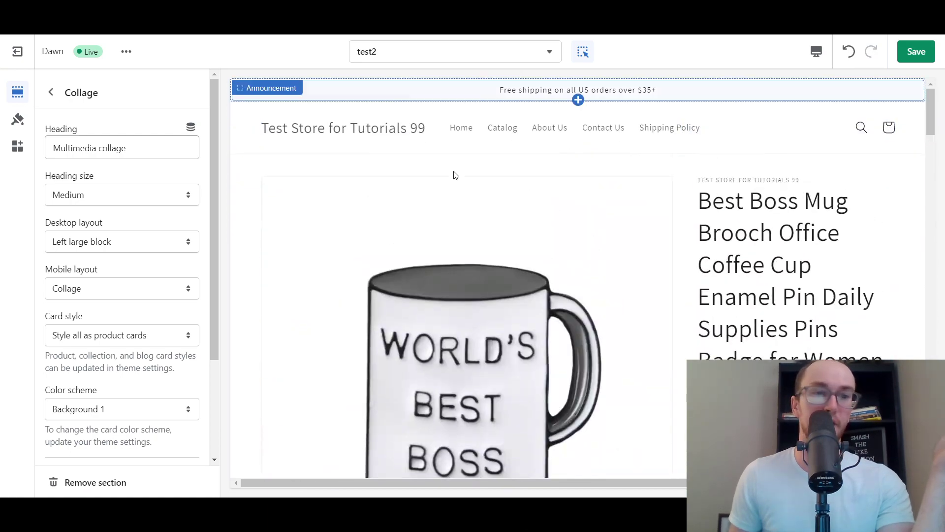
{"action": "left_click", "coordinate": [916, 51]}
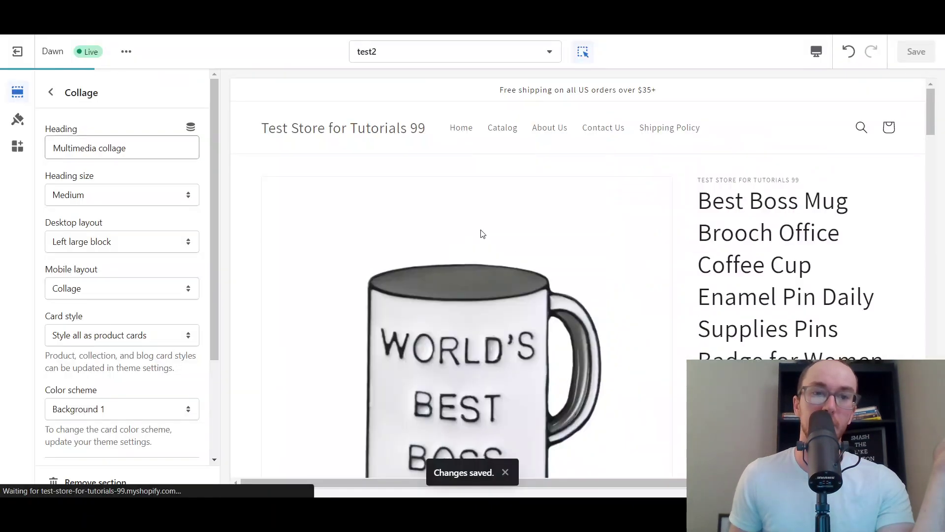
Return to the test2 section list and review the Collage section's place among the neighbouring sections in the preview
{"action": "left_click", "coordinate": [50, 97]}
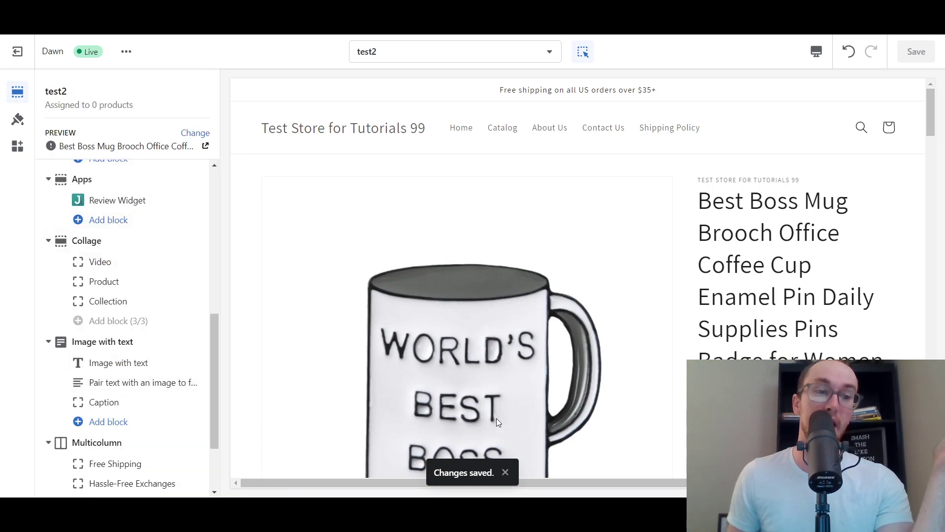
{"action": "scroll", "coordinate": [471, 388], "scroll_direction": "down", "scroll_amount": 5}
{"action": "scroll", "coordinate": [471, 388], "scroll_direction": "down", "scroll_amount": 20}
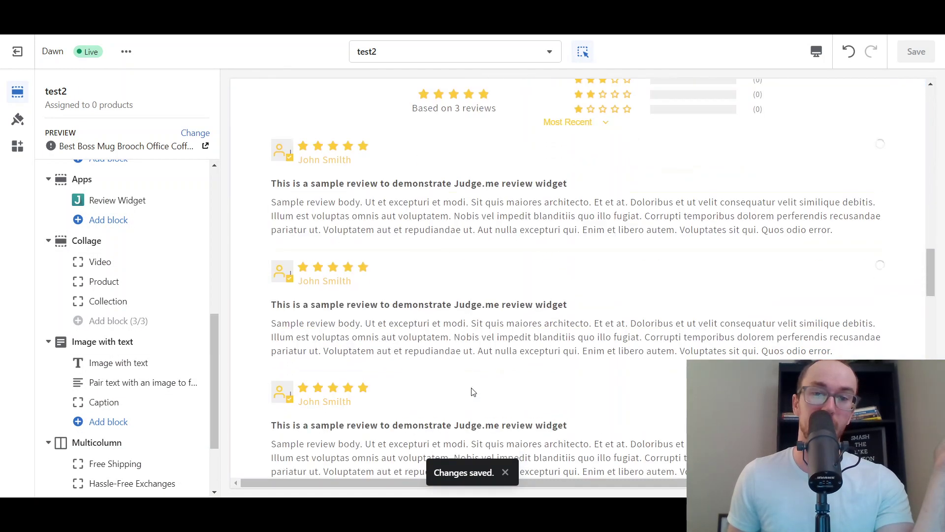
{"action": "scroll", "coordinate": [471, 391], "scroll_direction": "down", "scroll_amount": 11}
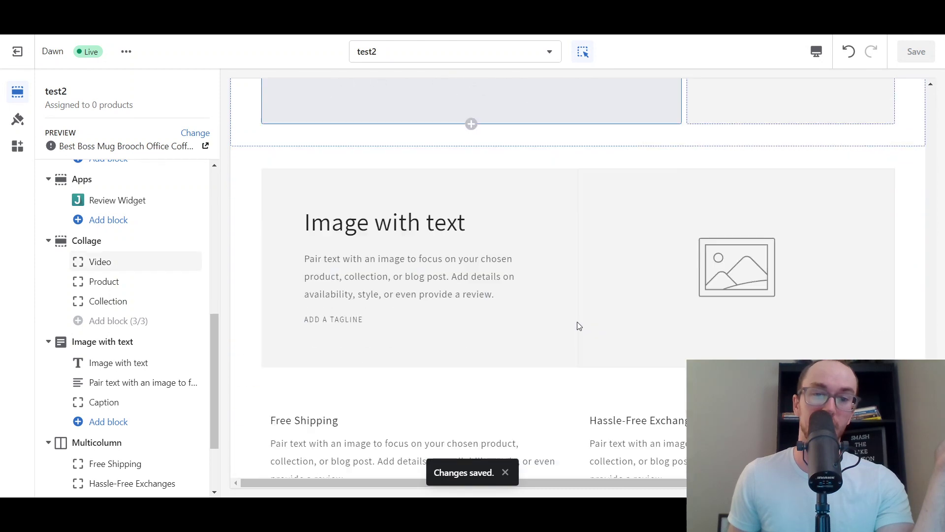
{"action": "scroll", "coordinate": [576, 323], "scroll_direction": "up", "scroll_amount": 5}
{"action": "scroll", "coordinate": [470, 267], "scroll_direction": "up", "scroll_amount": 4}
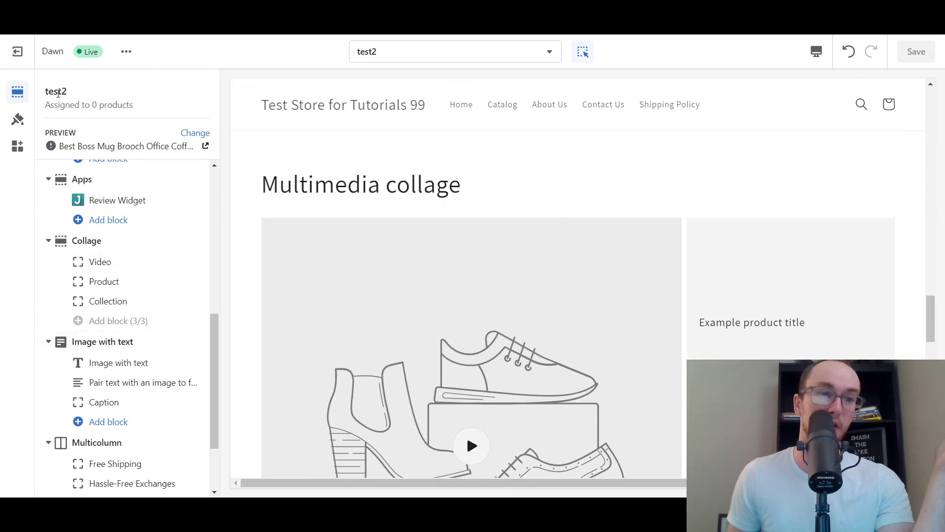
Assign the test2 theme template to the Best Boss Mug product and save the product
{"action": "left_click", "coordinate": [26, 52]}
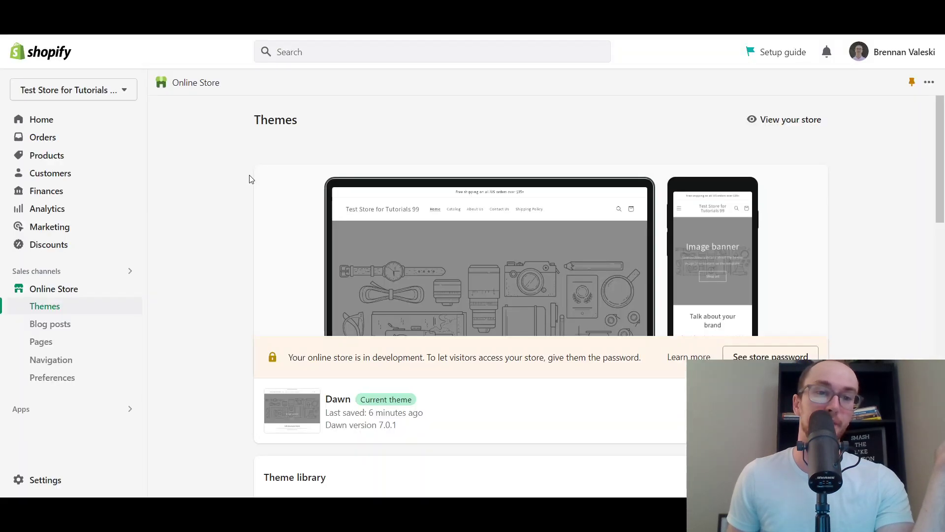
{"action": "left_click", "coordinate": [31, 157]}
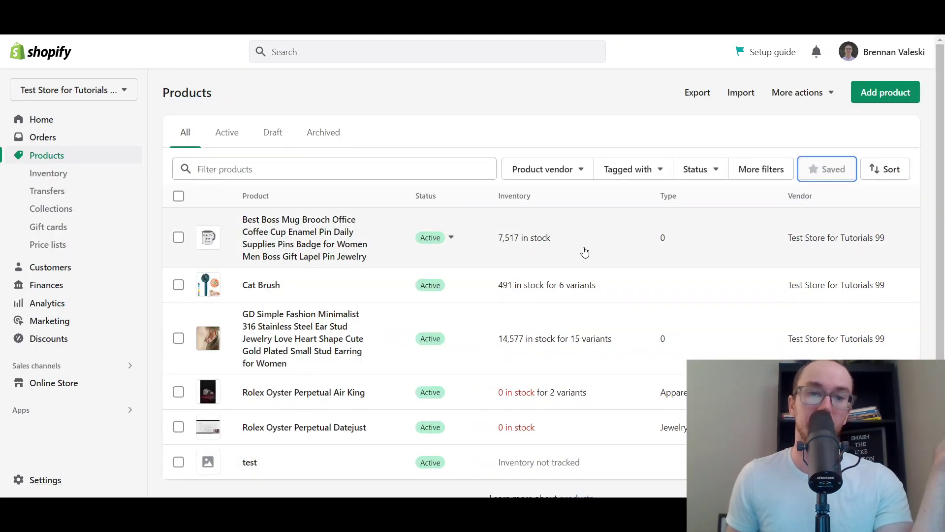
{"action": "left_click", "coordinate": [585, 253]}
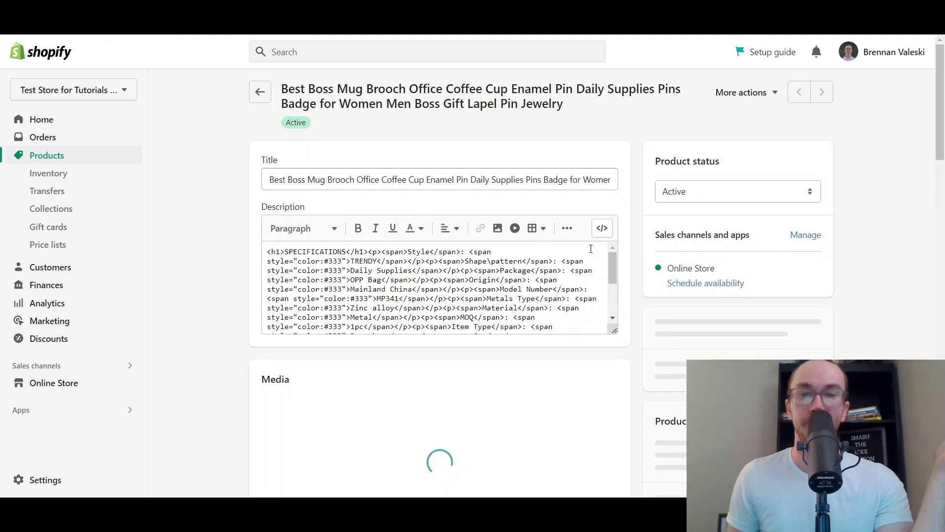
{"action": "scroll", "coordinate": [645, 349], "scroll_direction": "down", "scroll_amount": 10}
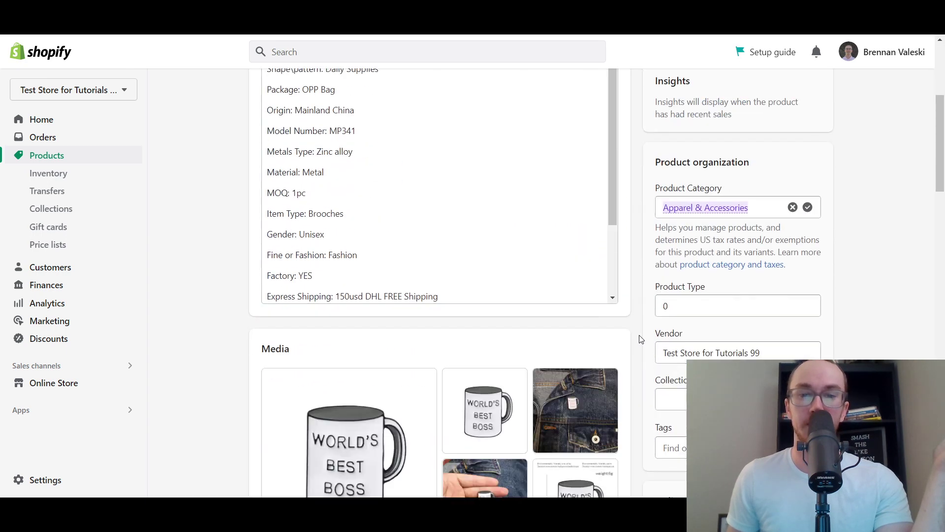
{"action": "left_click", "coordinate": [703, 302]}
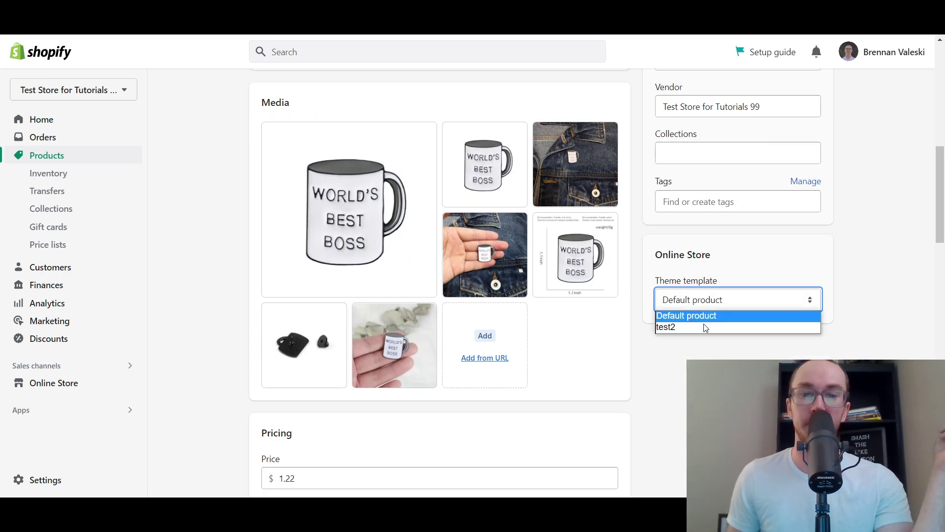
{"action": "left_click", "coordinate": [703, 327]}
{"action": "left_click", "coordinate": [806, 47]}
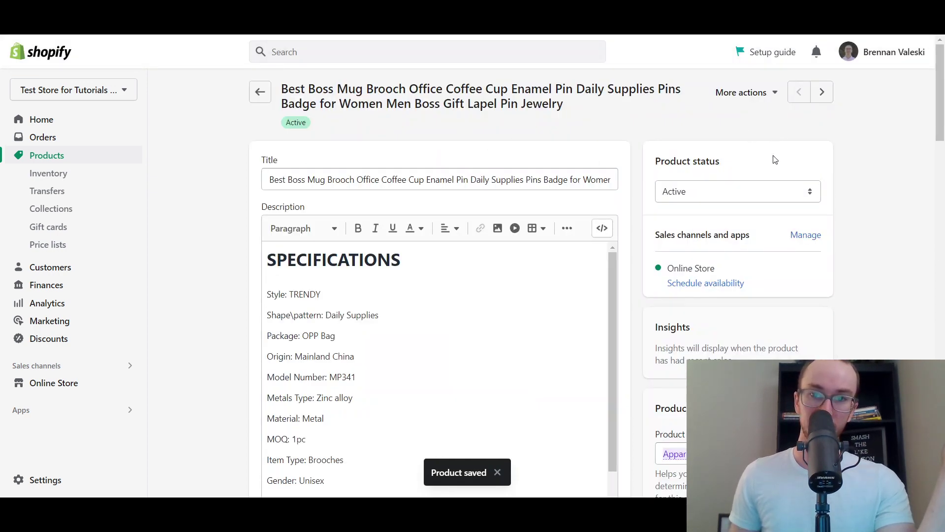
Open the Best Boss Mug from the storefront home page's featured products and check the collage below its customer reviews
{"action": "key", "text": "ctrl+Tab"}
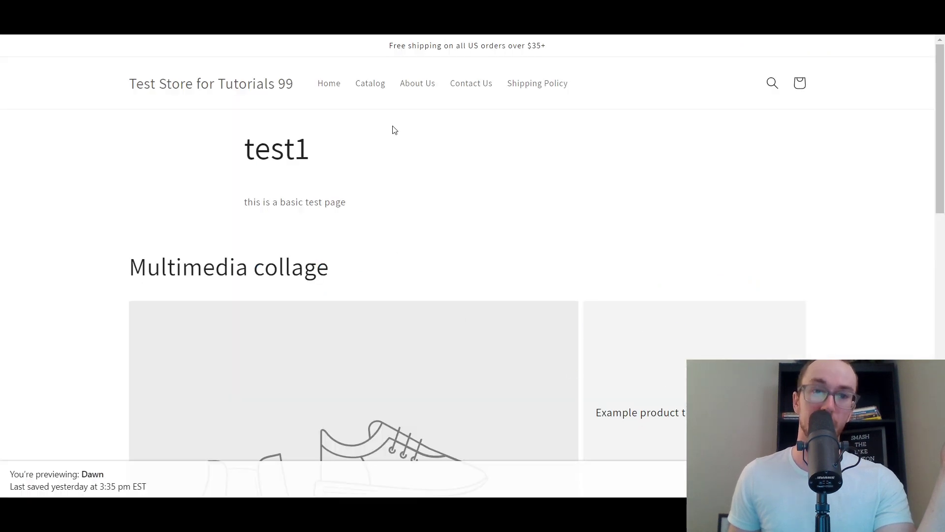
{"action": "key", "text": "F5"}
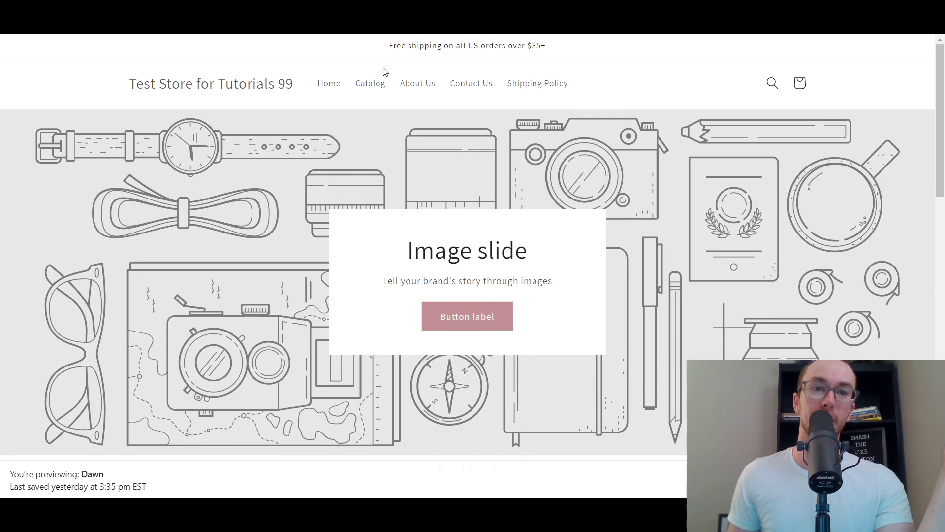
{"action": "left_click", "coordinate": [328, 83]}
{"action": "scroll", "coordinate": [438, 202], "scroll_direction": "down", "scroll_amount": 1}
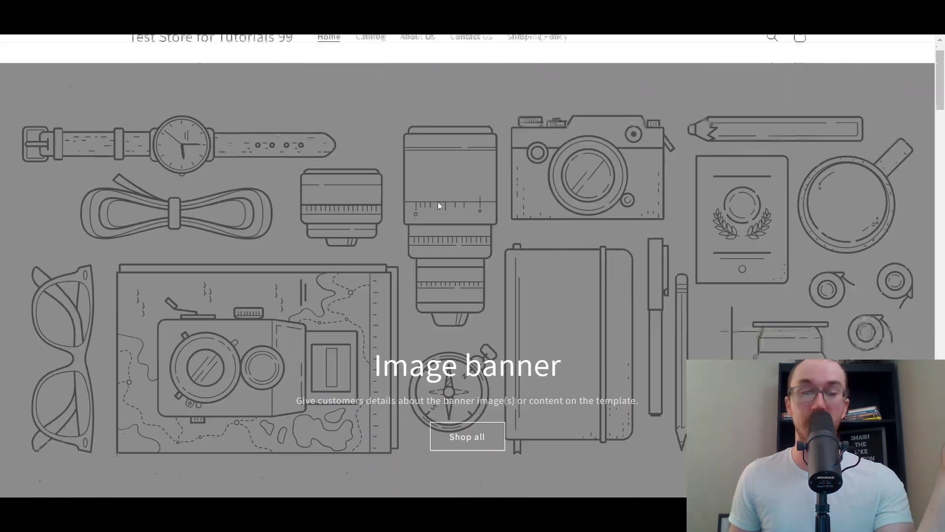
{"action": "scroll", "coordinate": [438, 206], "scroll_direction": "down", "scroll_amount": 20}
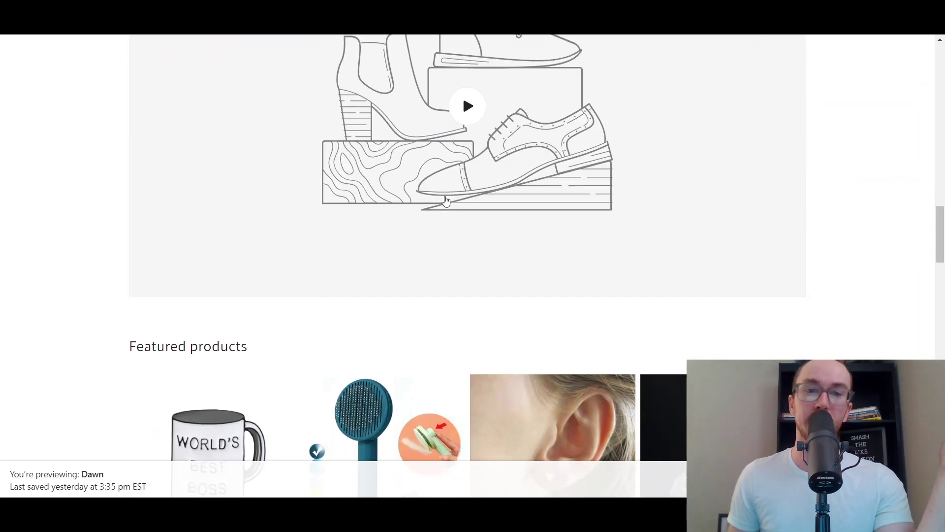
{"action": "scroll", "coordinate": [445, 201], "scroll_direction": "down", "scroll_amount": 5}
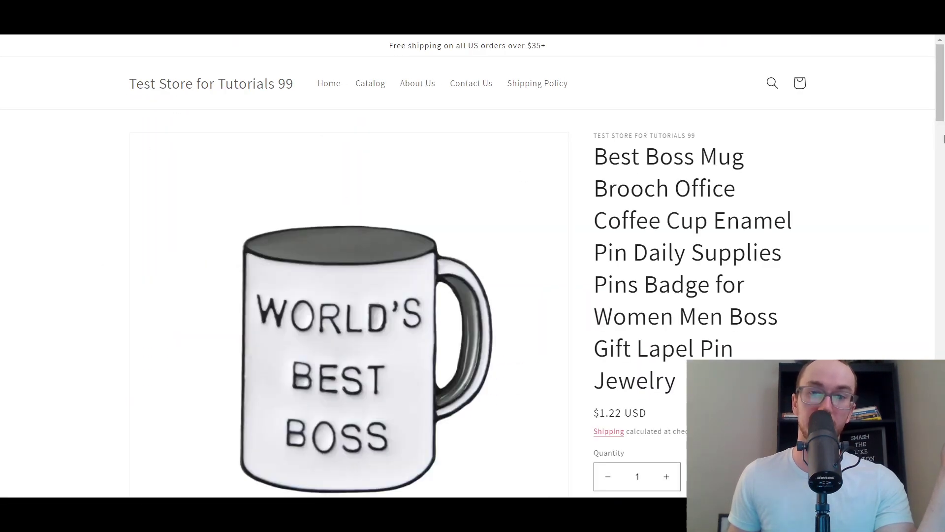
{"action": "left_click_drag", "start_coordinate": [939, 106], "coordinate": [887, 334]}
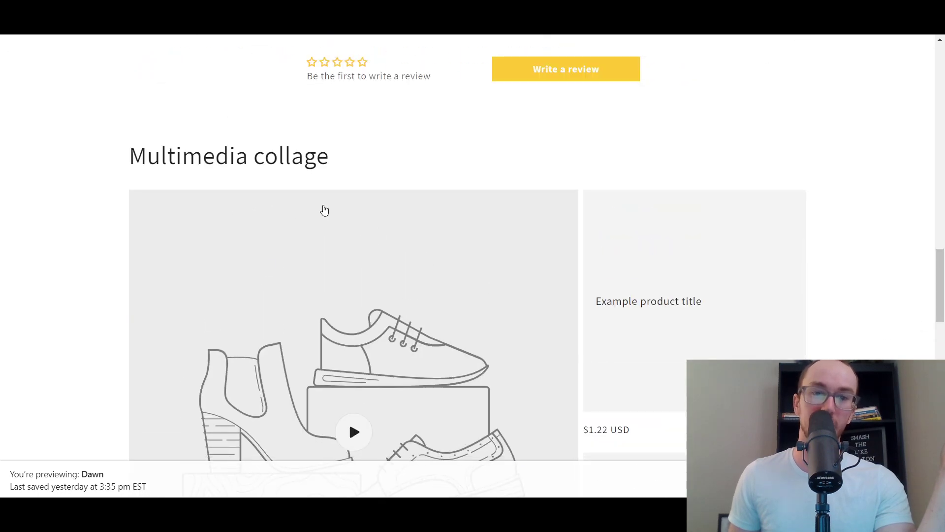
{"action": "scroll", "coordinate": [249, 200], "scroll_direction": "up", "scroll_amount": 20}
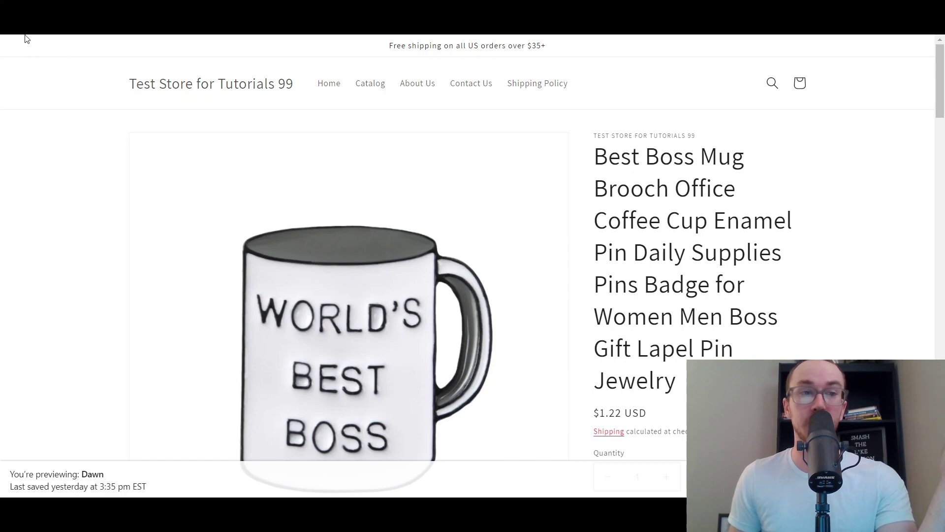
Return to the storefront home page and open the Cat Brush product from the featured products
{"action": "left_click", "coordinate": [205, 96]}
{"action": "scroll", "coordinate": [941, 238], "scroll_direction": "down", "scroll_amount": 5}
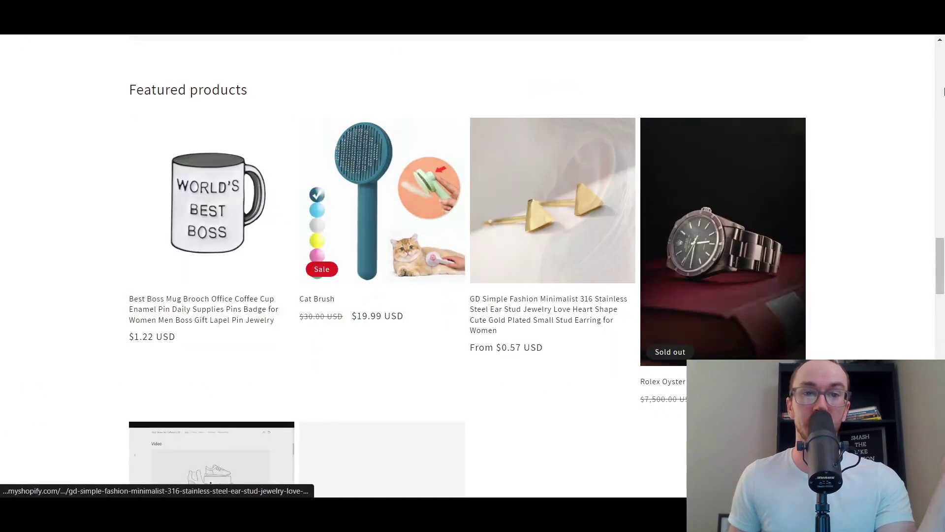
{"action": "scroll", "coordinate": [941, 238], "scroll_direction": "down", "scroll_amount": 3}
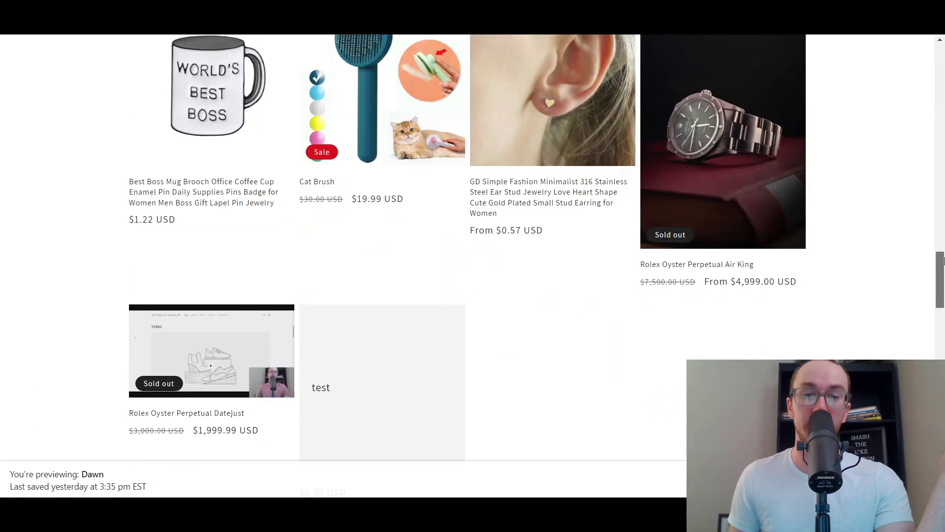
{"action": "left_click_drag", "start_coordinate": [941, 261], "coordinate": [942, 274]}
{"action": "scroll", "coordinate": [941, 275], "scroll_direction": "up", "scroll_amount": 6}
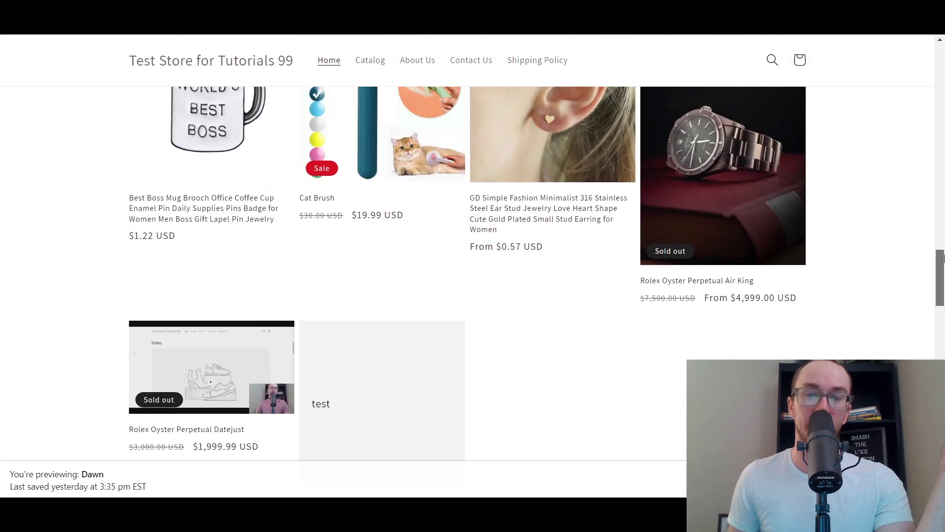
{"action": "left_click", "coordinate": [399, 172]}
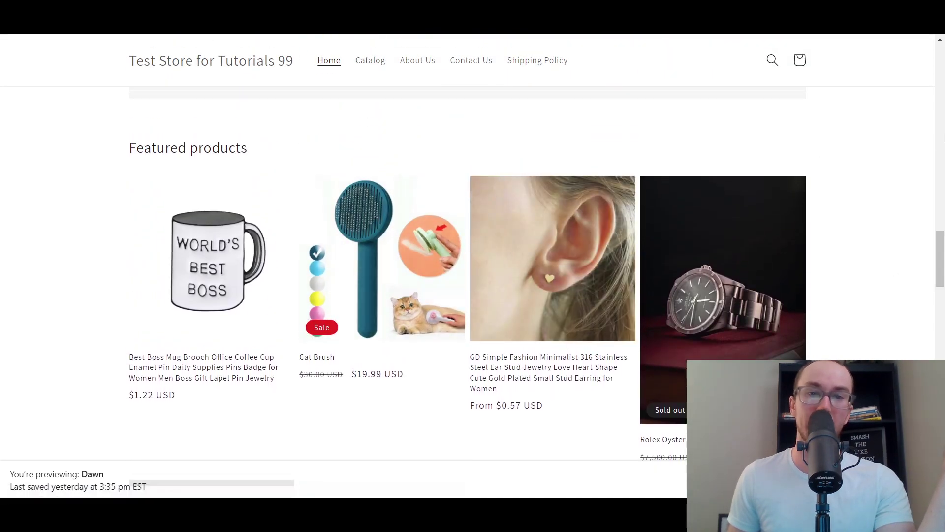
Examine the Cat Brush page's customer reviews and the section directly below them for comparison with the test2 layout
{"action": "scroll", "coordinate": [942, 179], "scroll_direction": "down", "scroll_amount": 15}
{"action": "scroll", "coordinate": [942, 179], "scroll_direction": "down", "scroll_amount": 15}
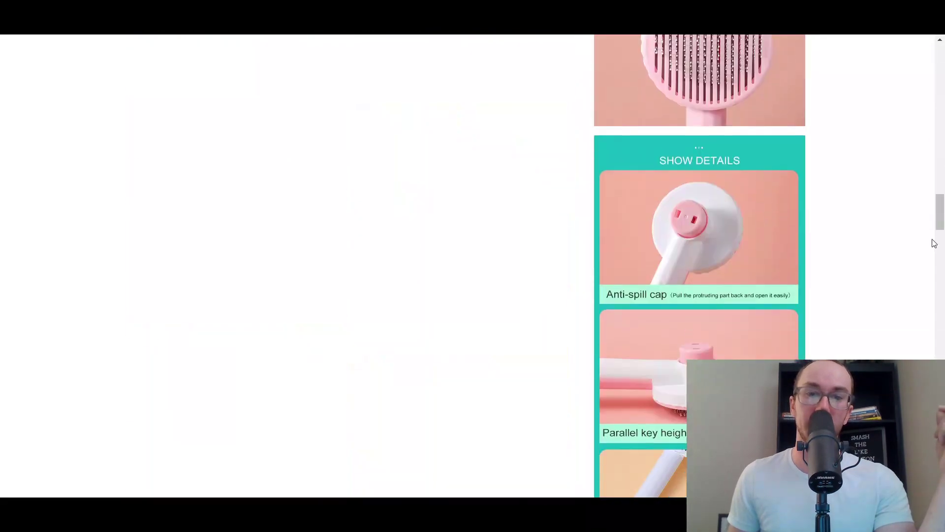
{"action": "scroll", "coordinate": [297, 392], "scroll_direction": "down", "scroll_amount": 8}
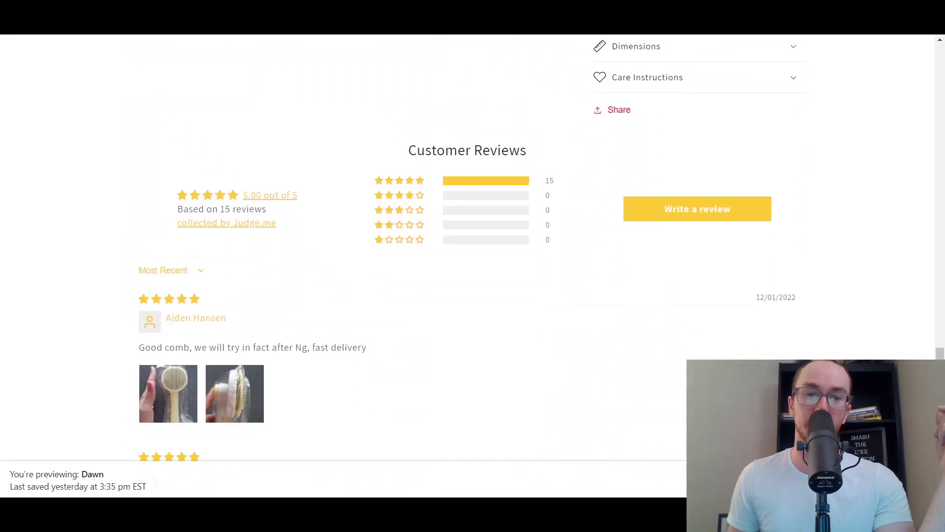
{"action": "scroll", "coordinate": [297, 393], "scroll_direction": "up", "scroll_amount": 4}
{"action": "scroll", "coordinate": [468, 265], "scroll_direction": "down", "scroll_amount": 7}
{"action": "scroll", "coordinate": [466, 265], "scroll_direction": "down", "scroll_amount": 12}
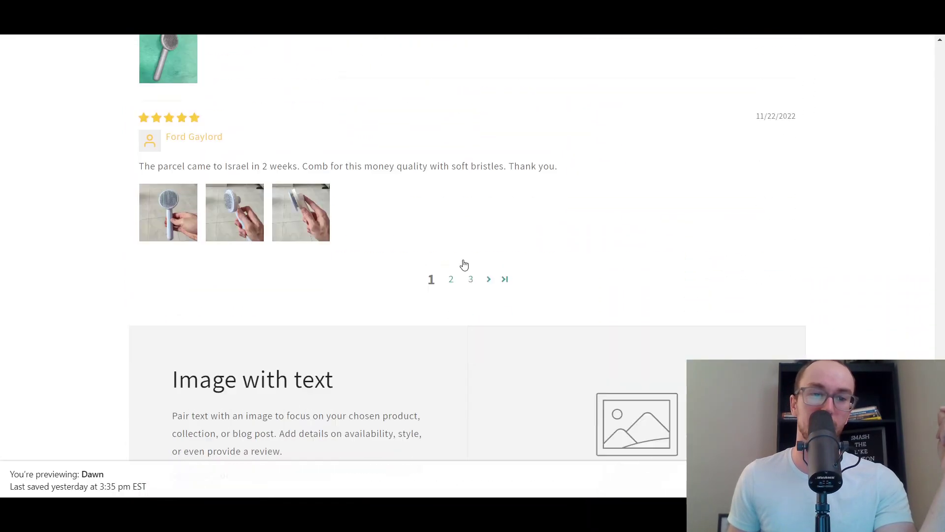
{"action": "scroll", "coordinate": [457, 266], "scroll_direction": "up", "scroll_amount": 3}
{"action": "scroll", "coordinate": [447, 265], "scroll_direction": "up", "scroll_amount": 5}
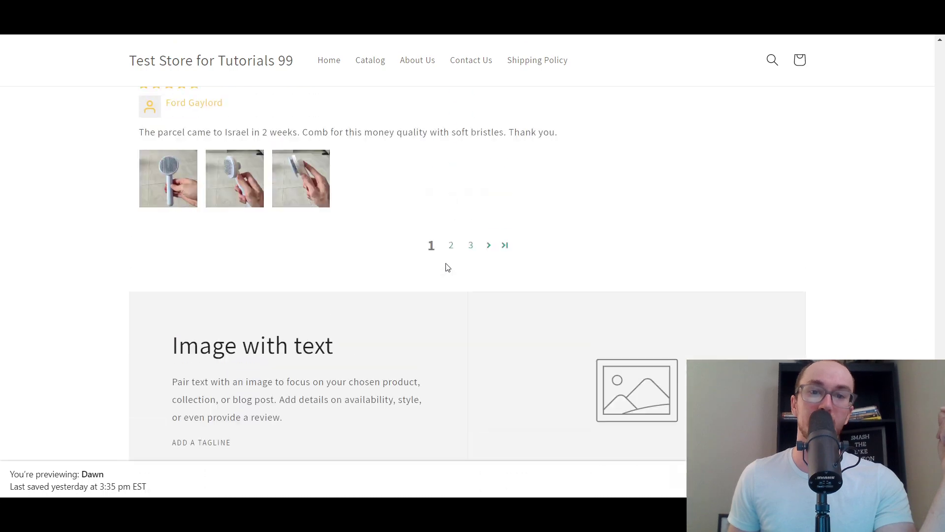
{"action": "scroll", "coordinate": [493, 389], "scroll_direction": "down", "scroll_amount": 5}
{"action": "scroll", "coordinate": [588, 235], "scroll_direction": "up", "scroll_amount": 20}
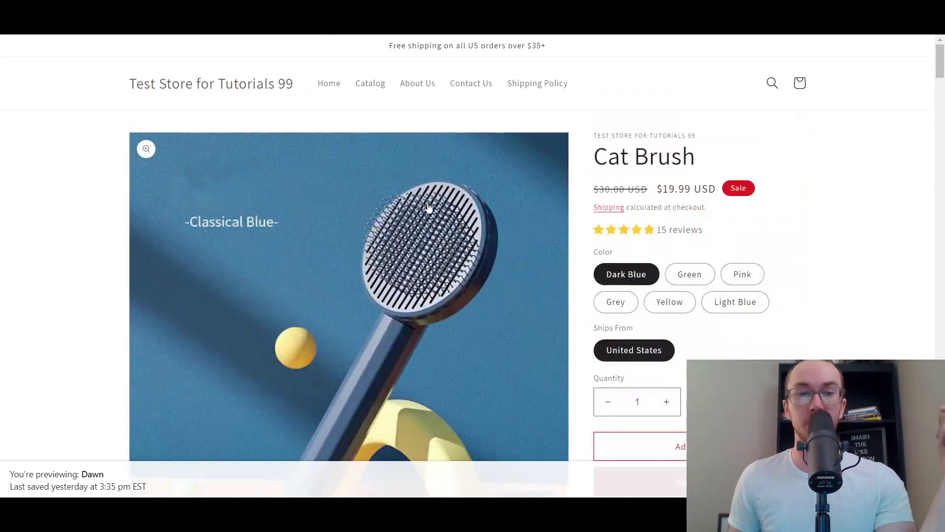
Open the additional legal info page in the store admin and review its theme template options, keeping test-2
{"action": "left_click", "coordinate": [220, 85]}
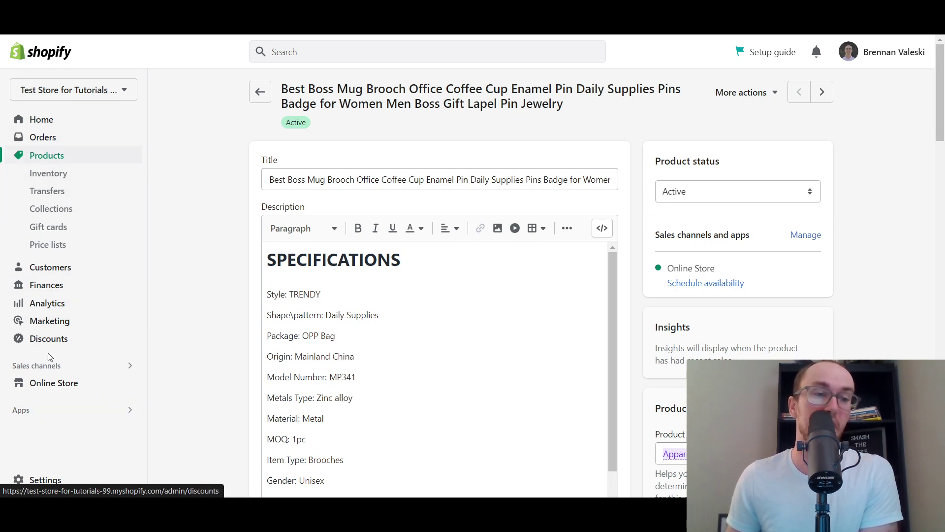
{"action": "left_click", "coordinate": [55, 383]}
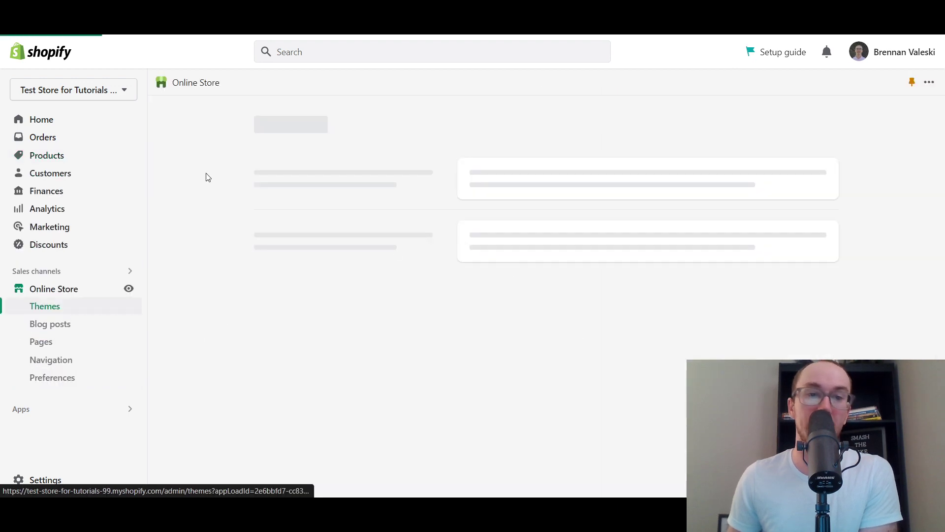
{"action": "left_click", "coordinate": [41, 342]}
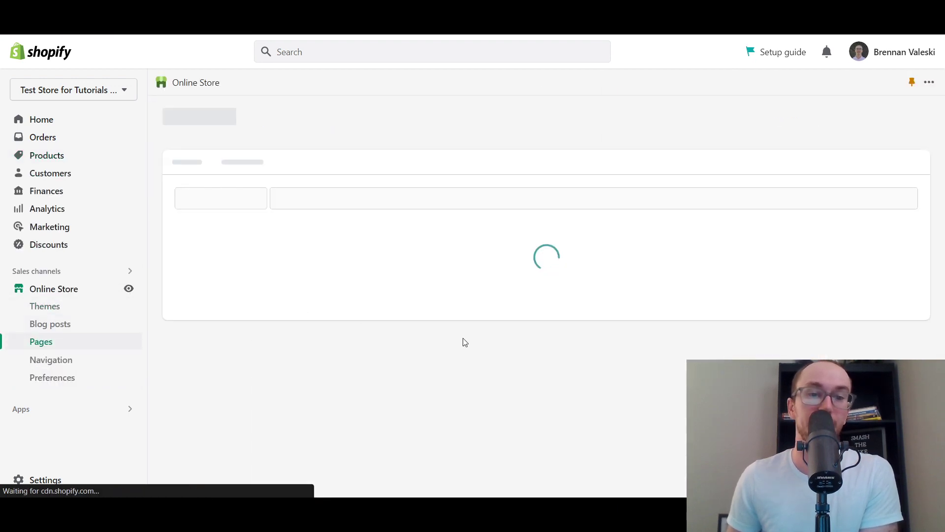
{"action": "scroll", "coordinate": [493, 350], "scroll_direction": "down", "scroll_amount": 1}
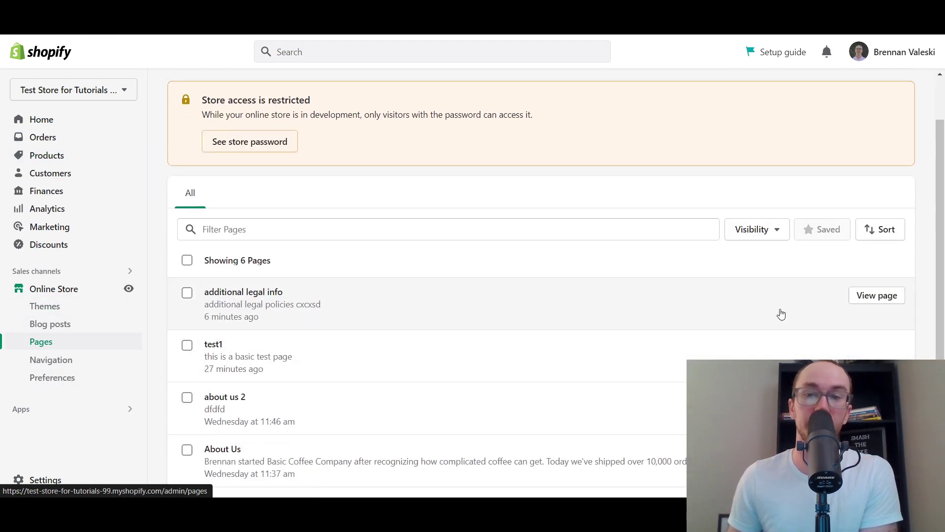
{"action": "left_click", "coordinate": [721, 306]}
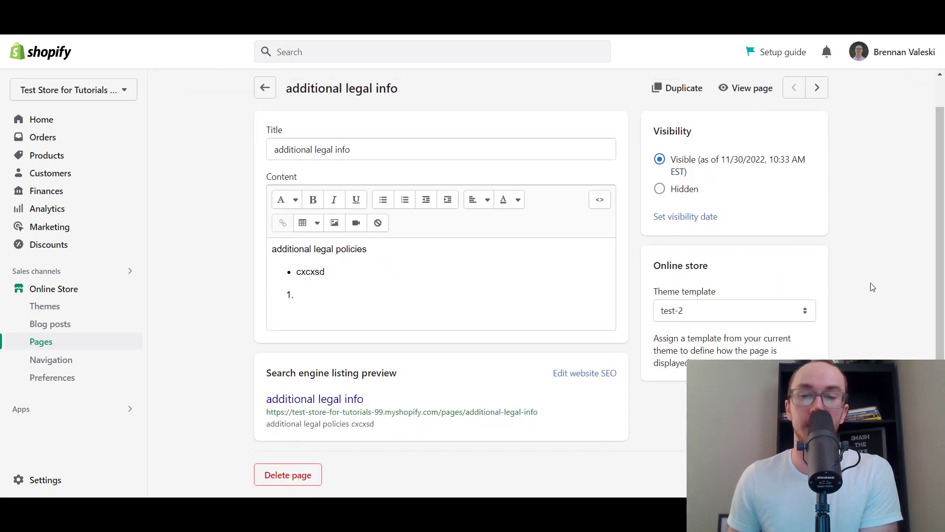
{"action": "left_click", "coordinate": [783, 311]}
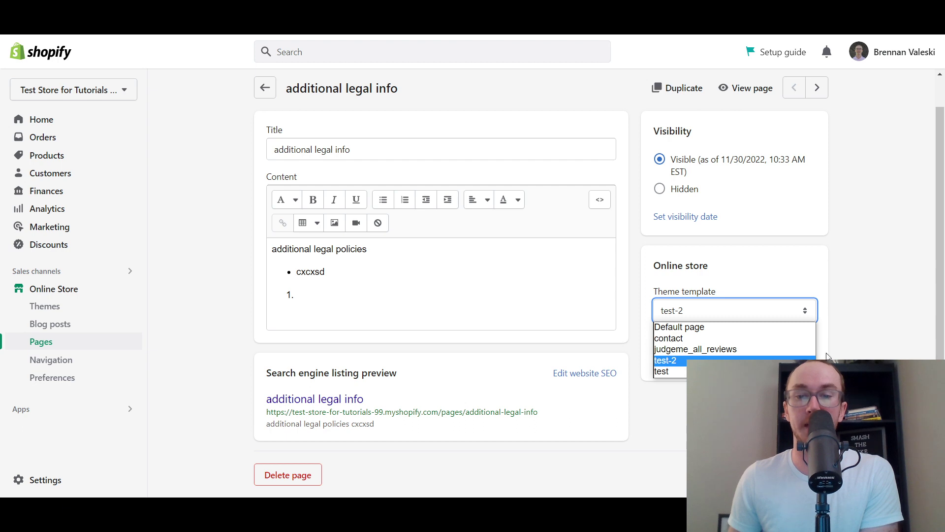
{"action": "left_click", "coordinate": [910, 334]}
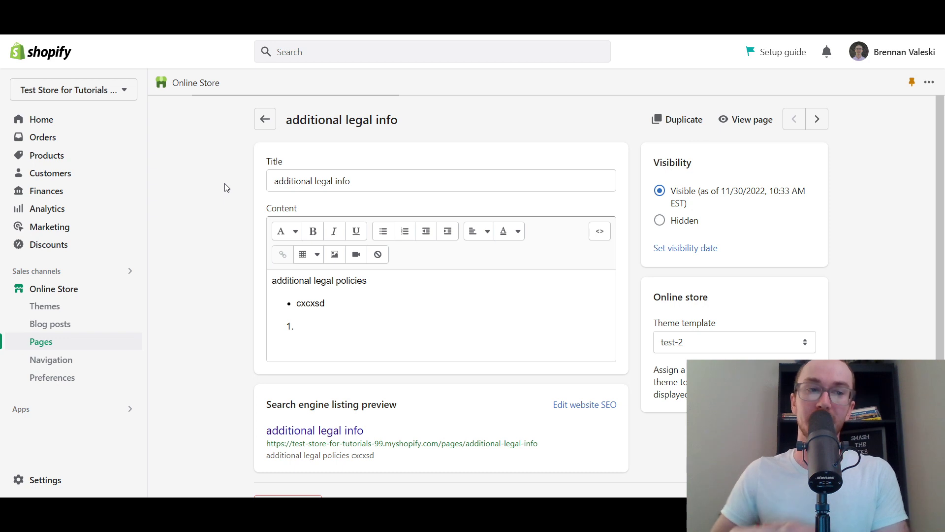
View the test1 page on the storefront and look through its content and multimedia collage
{"action": "left_click", "coordinate": [77, 124]}
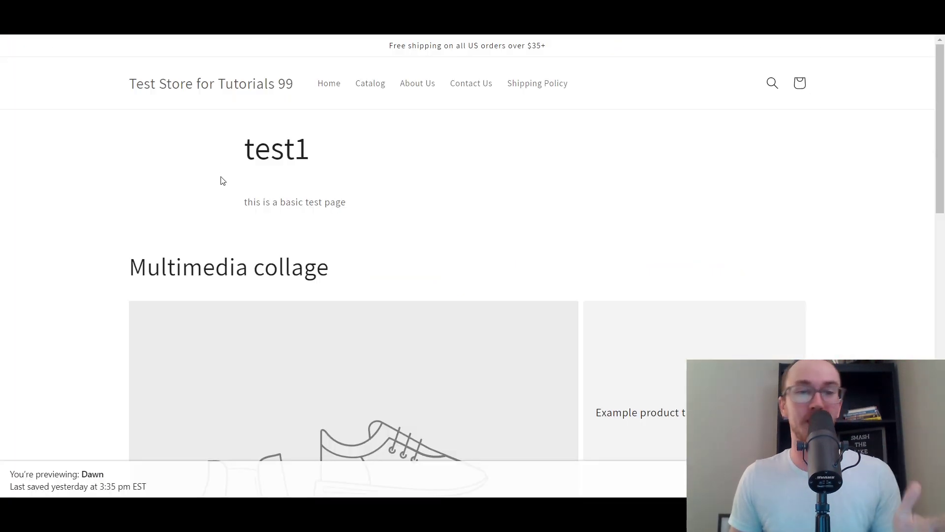
{"action": "scroll", "coordinate": [220, 179], "scroll_direction": "down", "scroll_amount": 6}
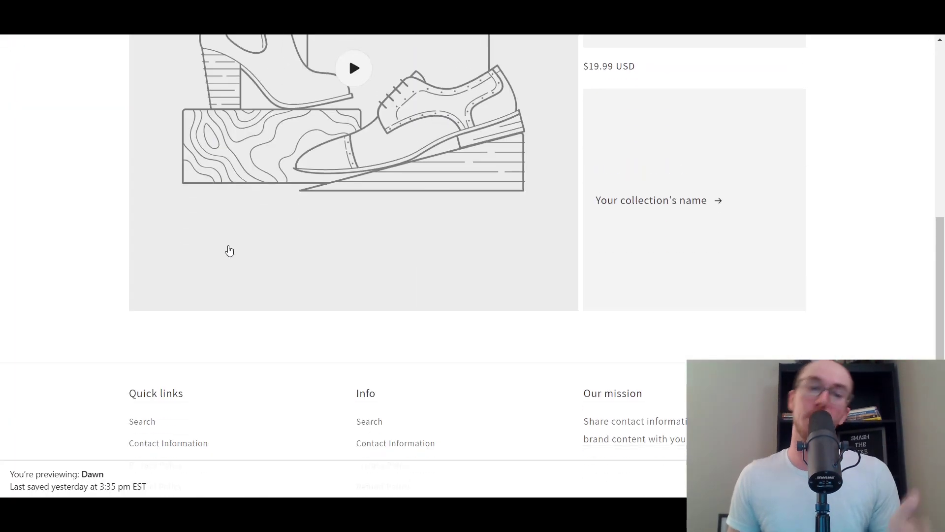
{"action": "scroll", "coordinate": [228, 249], "scroll_direction": "up", "scroll_amount": 6}
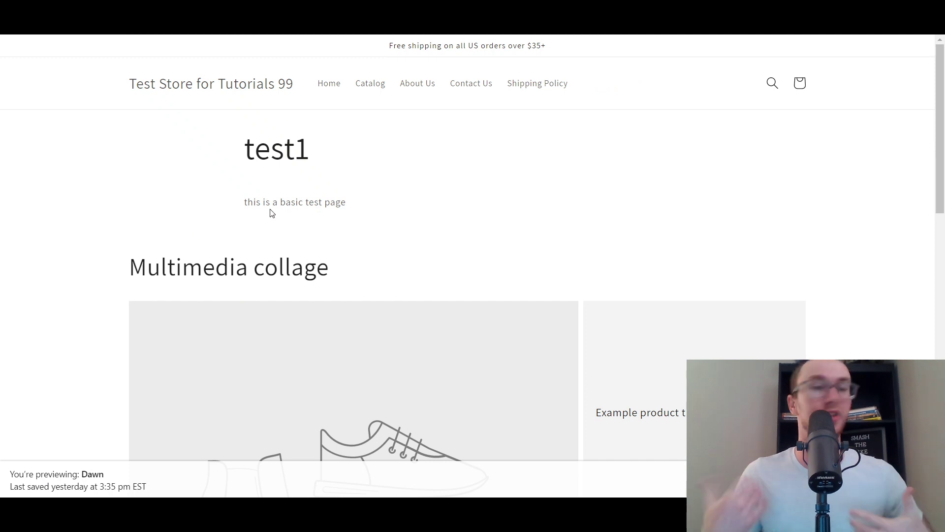